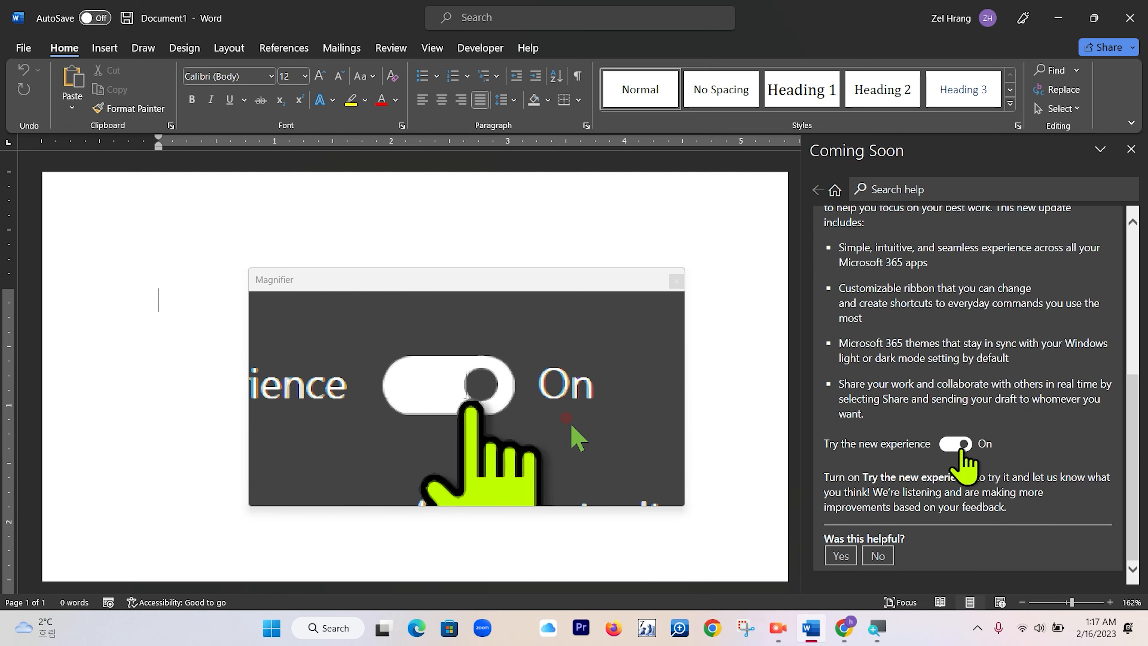
# Turn off the Try the new experience option and restart Word.
pyautogui.click(669, 343)
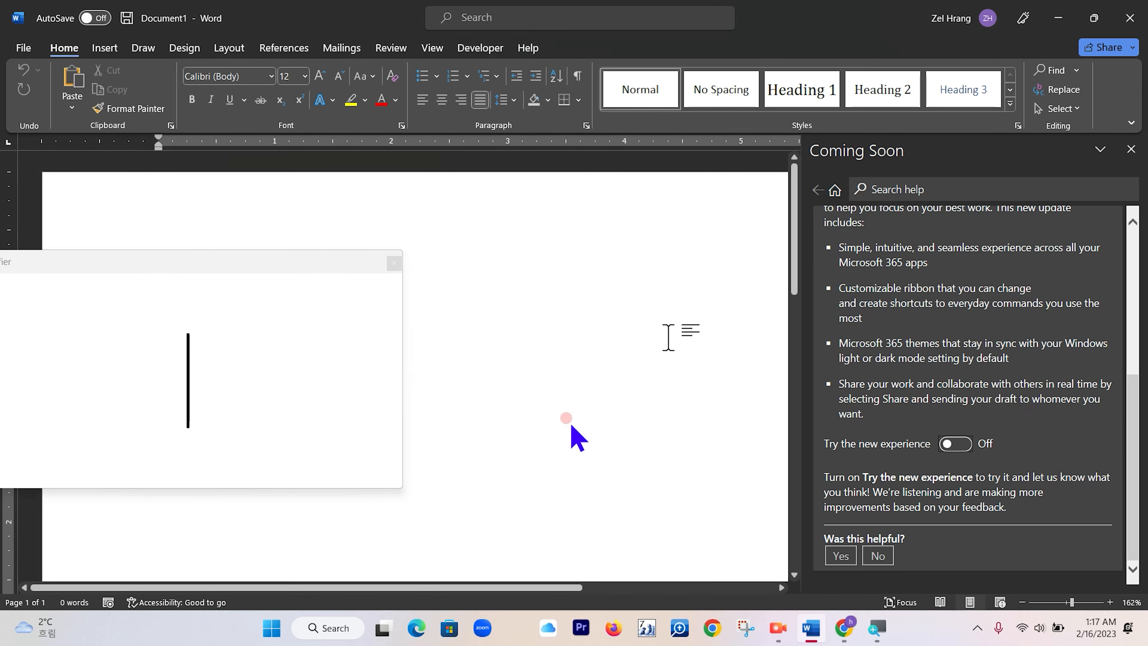
pyautogui.click(1130, 18)
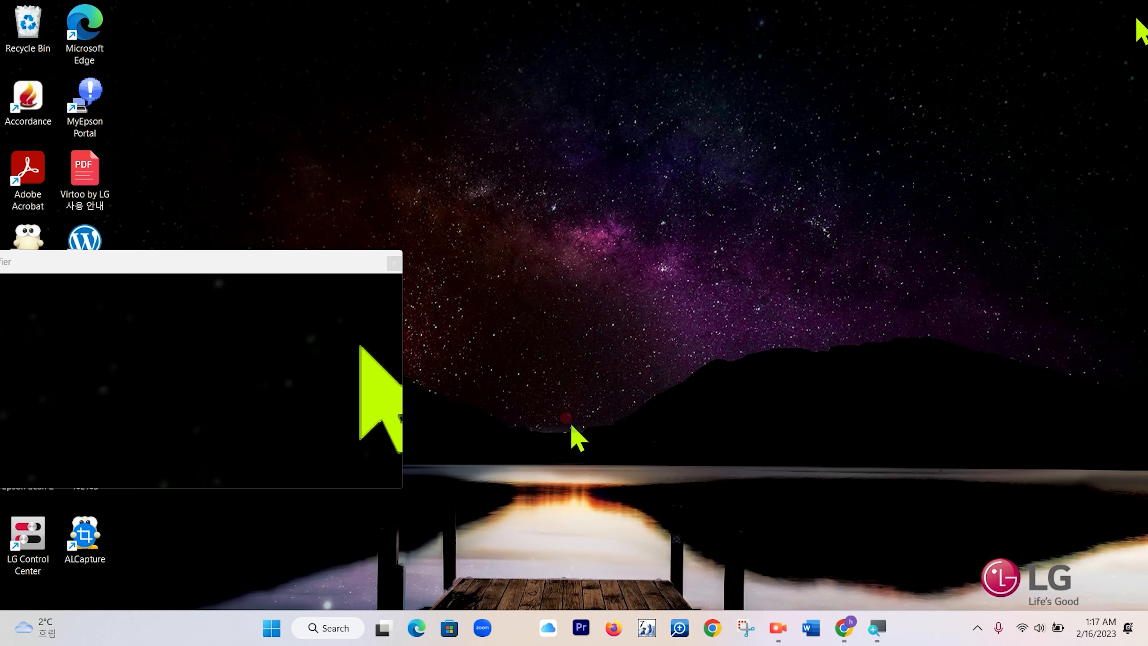
pyautogui.click(811, 630)
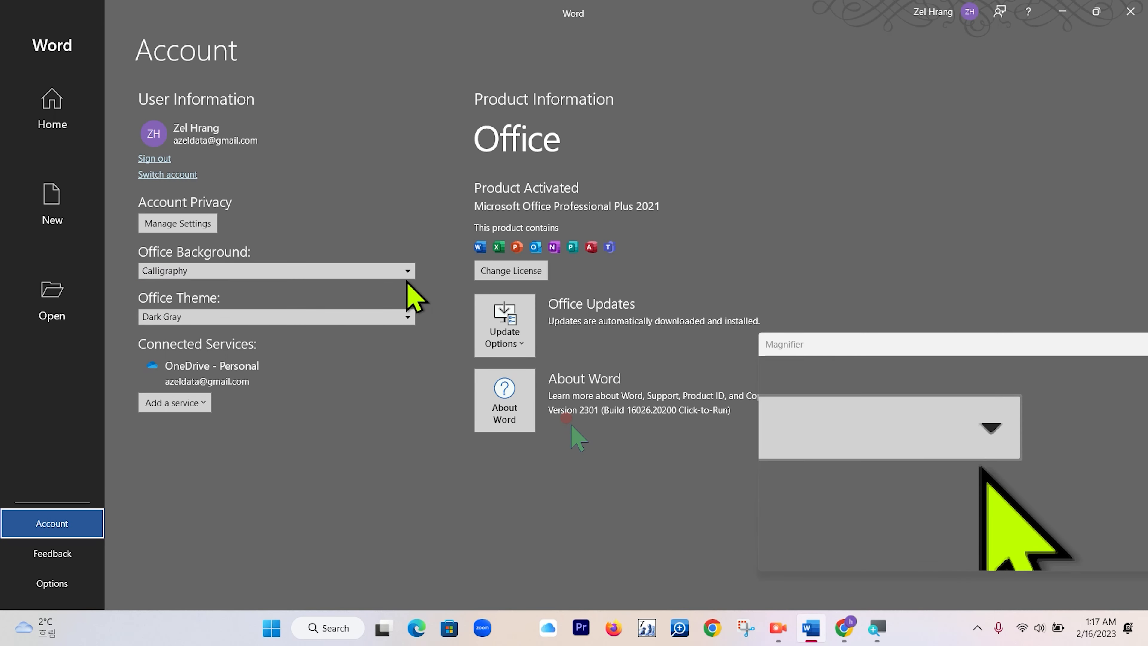
# Try the Clouds Office Background and switch it back to No Background.
pyautogui.click(408, 270)
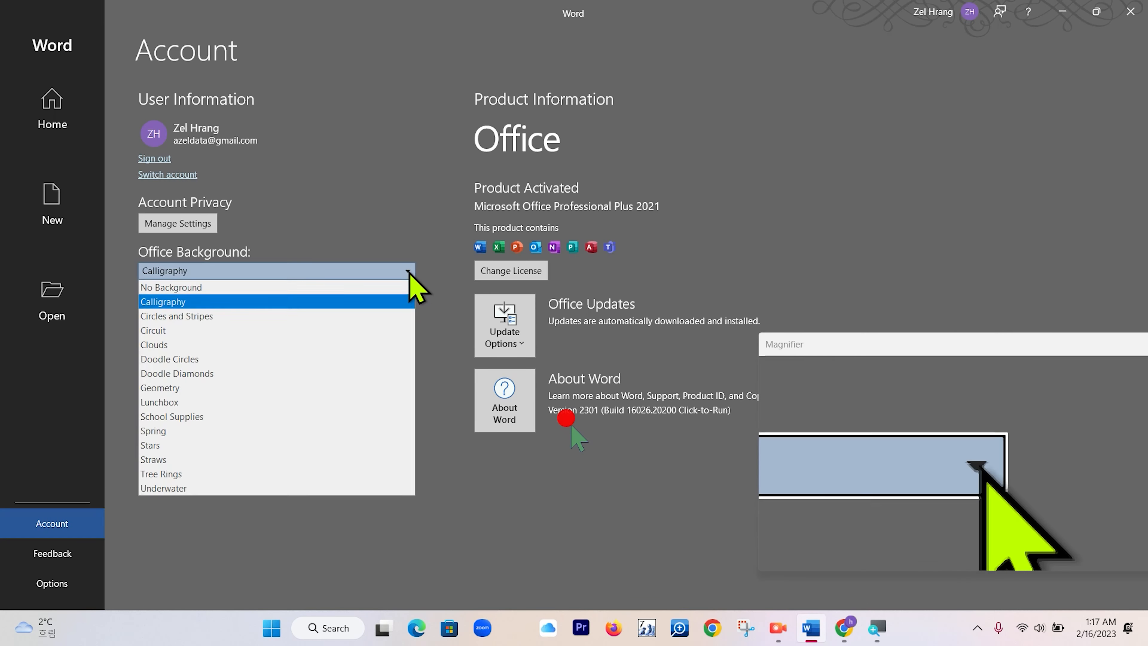
pyautogui.click(193, 345)
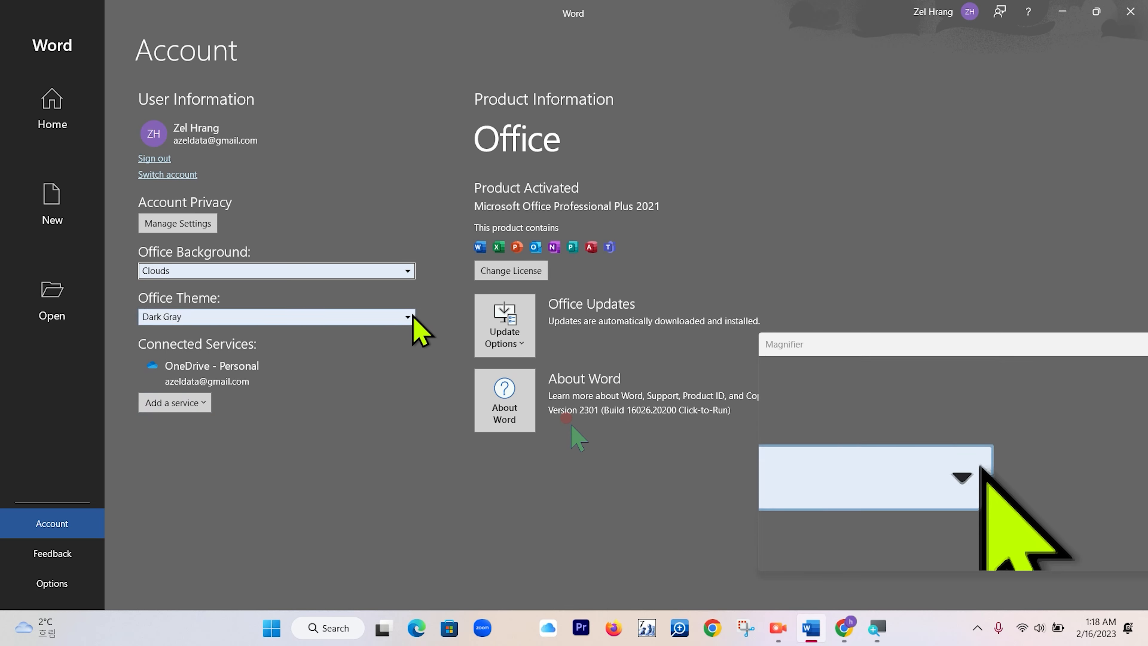
pyautogui.click(406, 270)
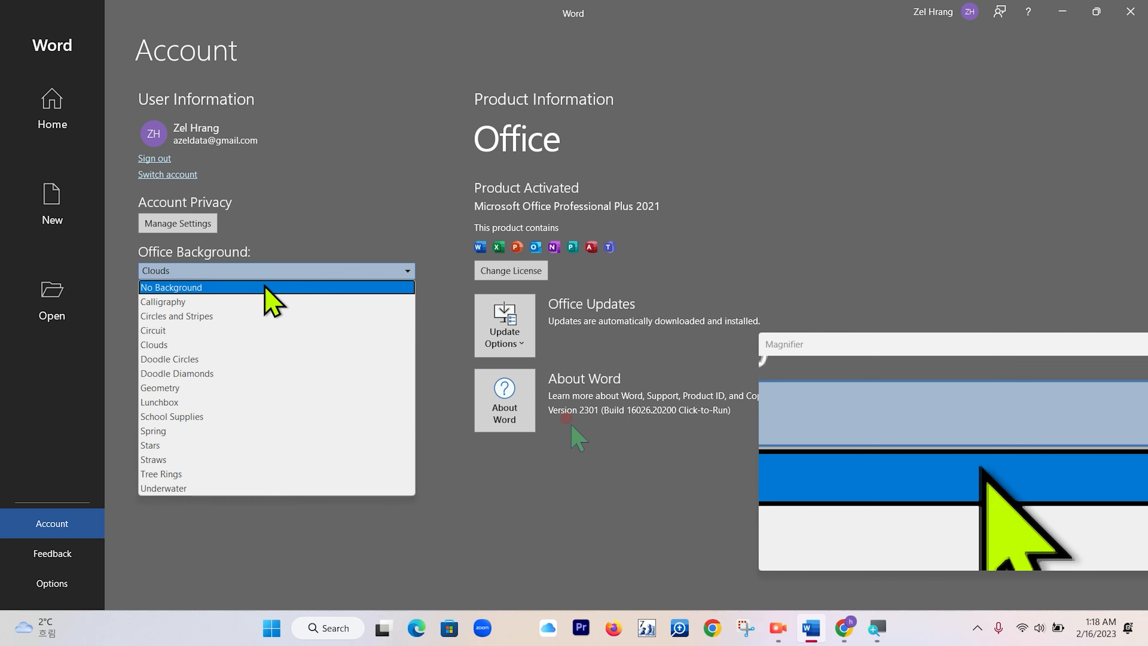
pyautogui.click(266, 287)
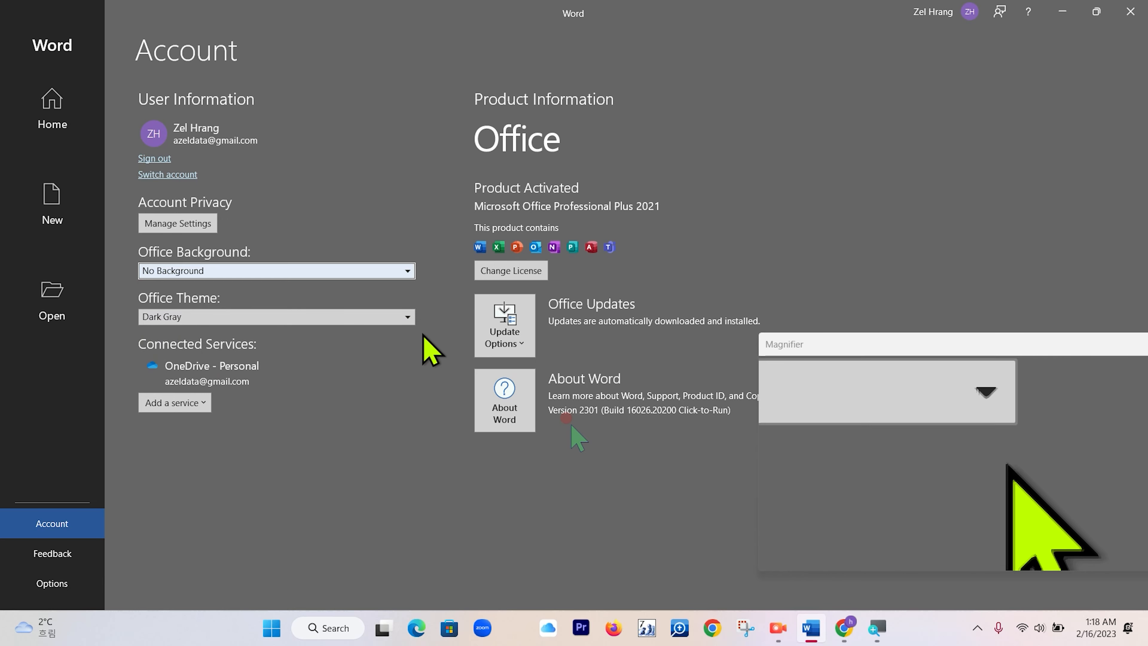
# Switch the Office Theme to Black.
pyautogui.click(403, 316)
pyautogui.click(253, 362)
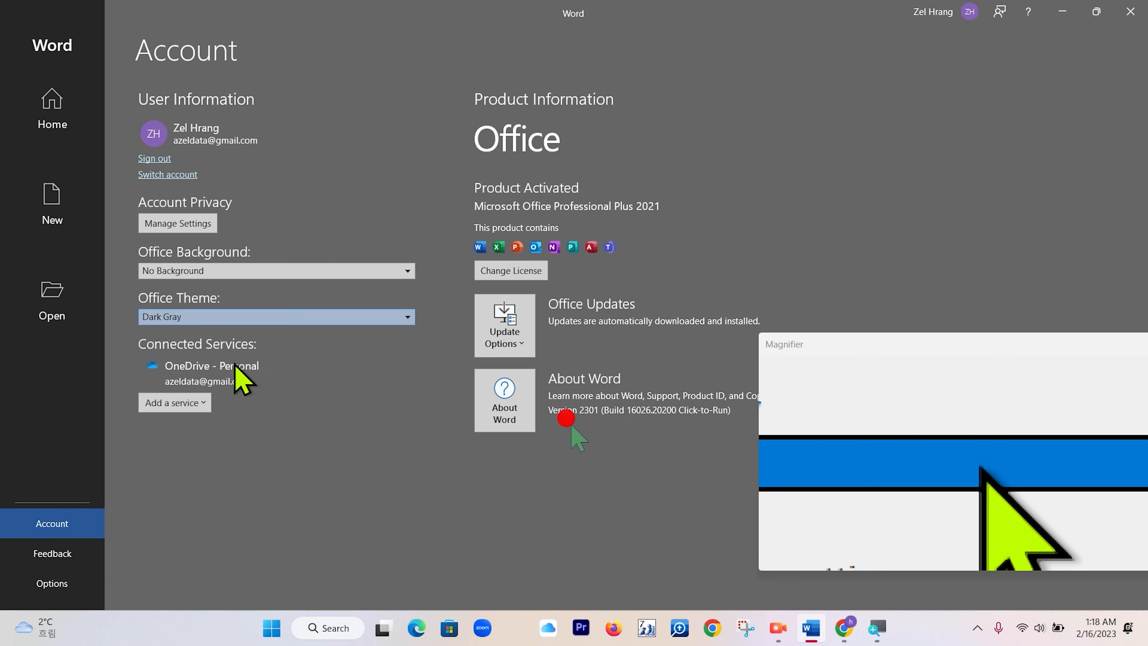
pyautogui.click(406, 318)
pyautogui.click(406, 318)
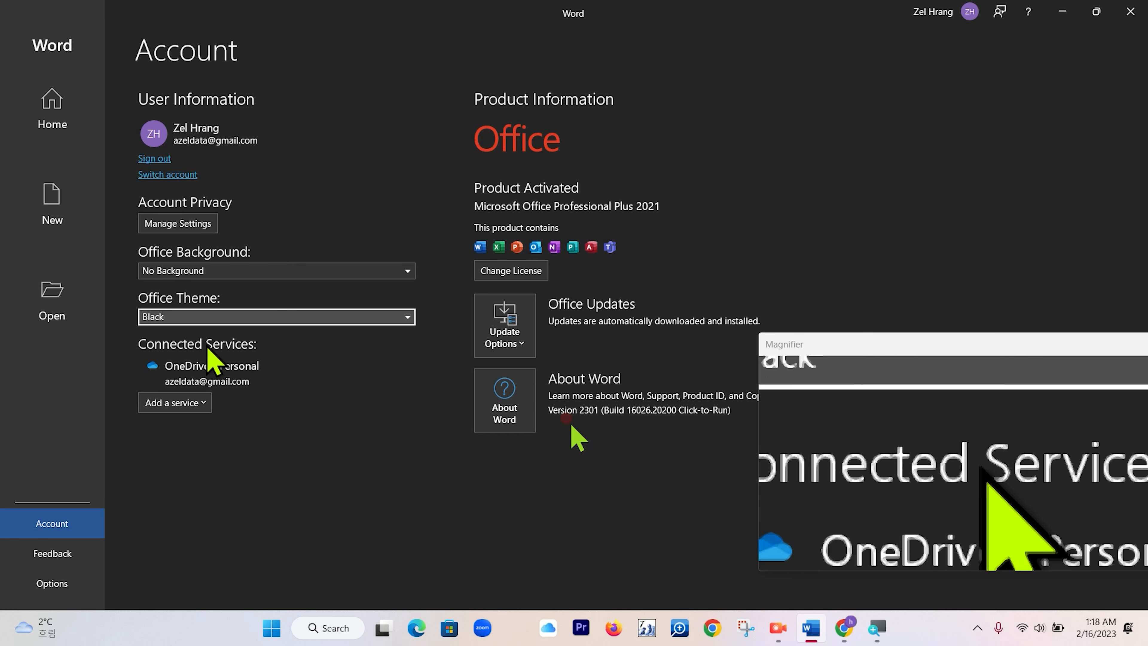
# Try the White and Colorful Office Themes.
pyautogui.click(408, 317)
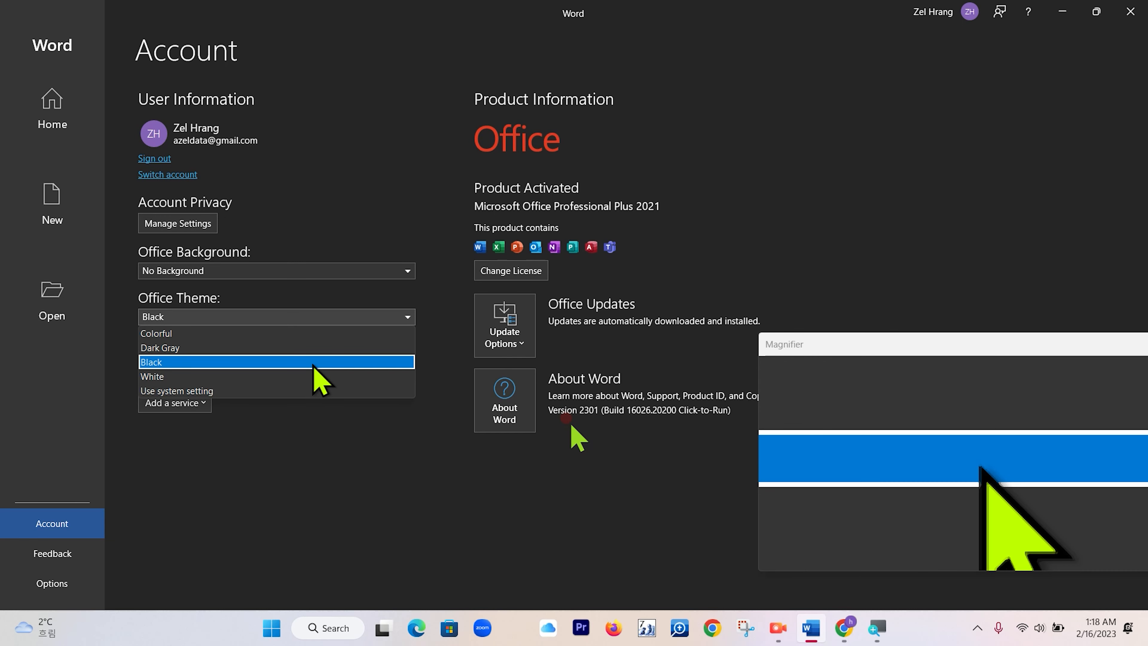
pyautogui.click(312, 376)
pyautogui.click(408, 317)
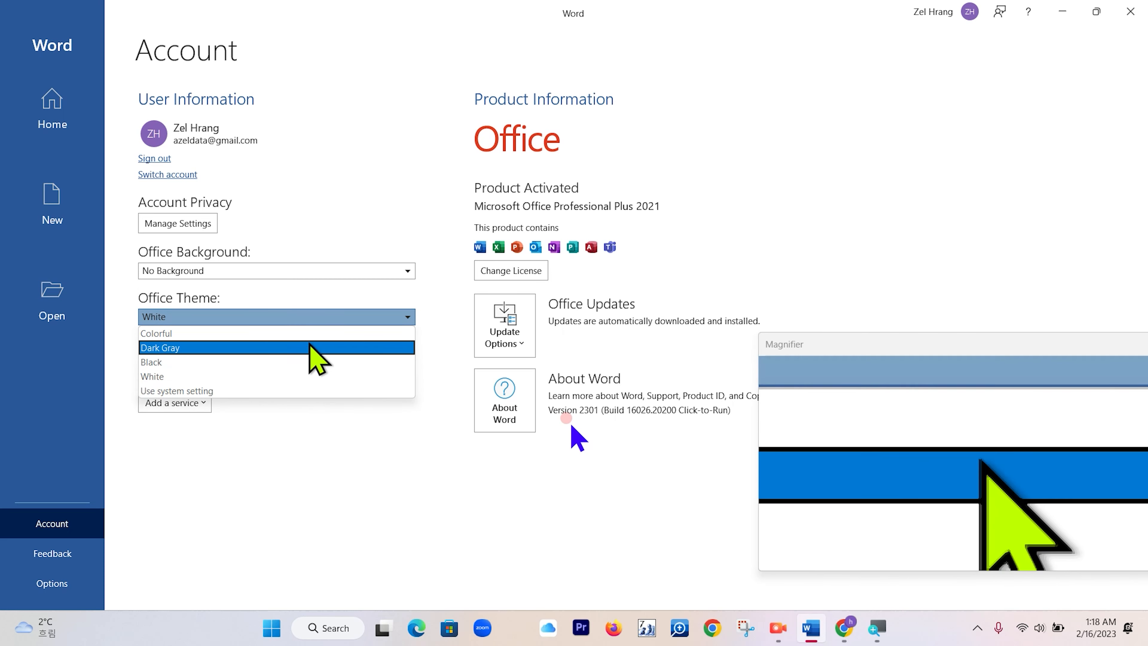
pyautogui.click(311, 333)
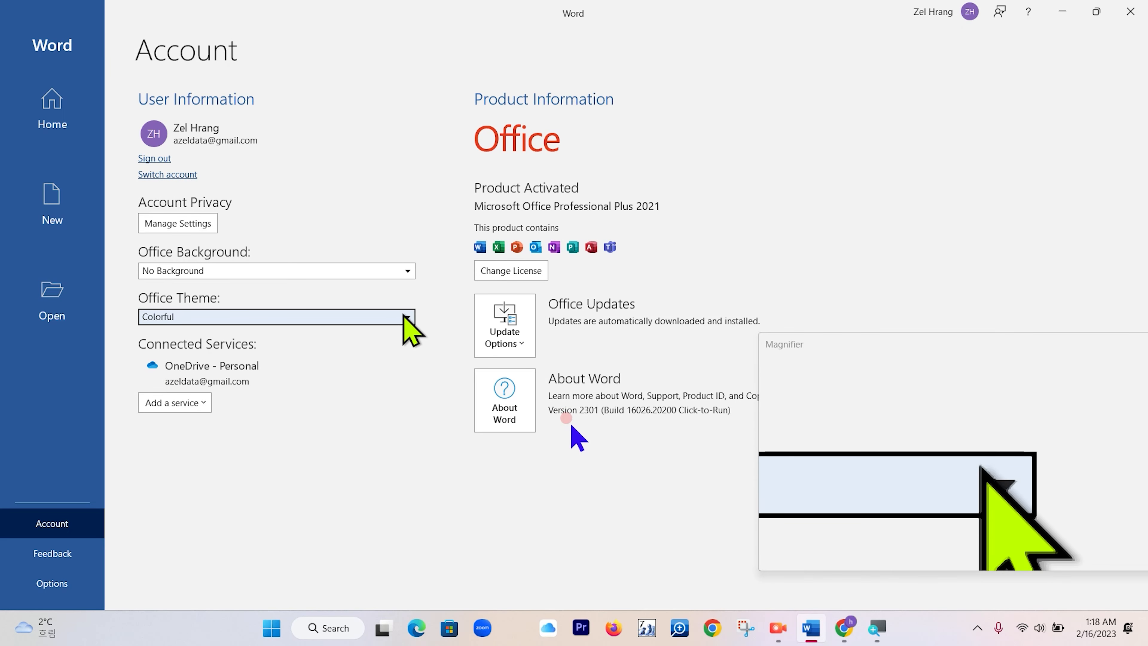
# Set the Office Theme to Use system setting and return to the document.
pyautogui.click(401, 314)
pyautogui.click(284, 391)
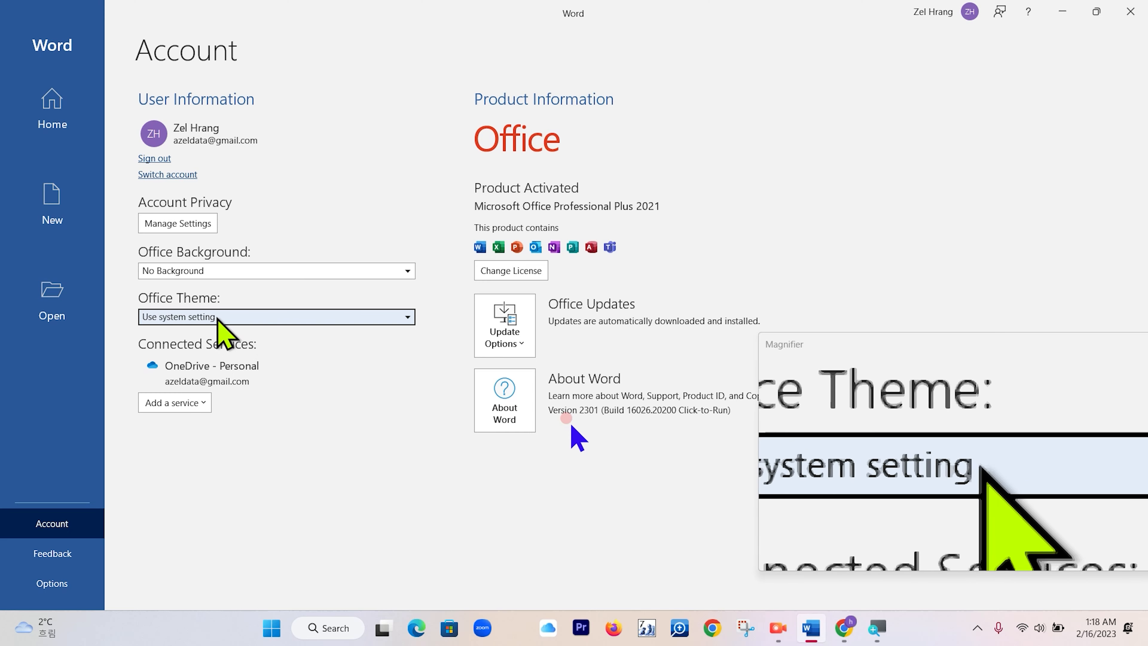
pyautogui.click(51, 106)
pyautogui.click(200, 159)
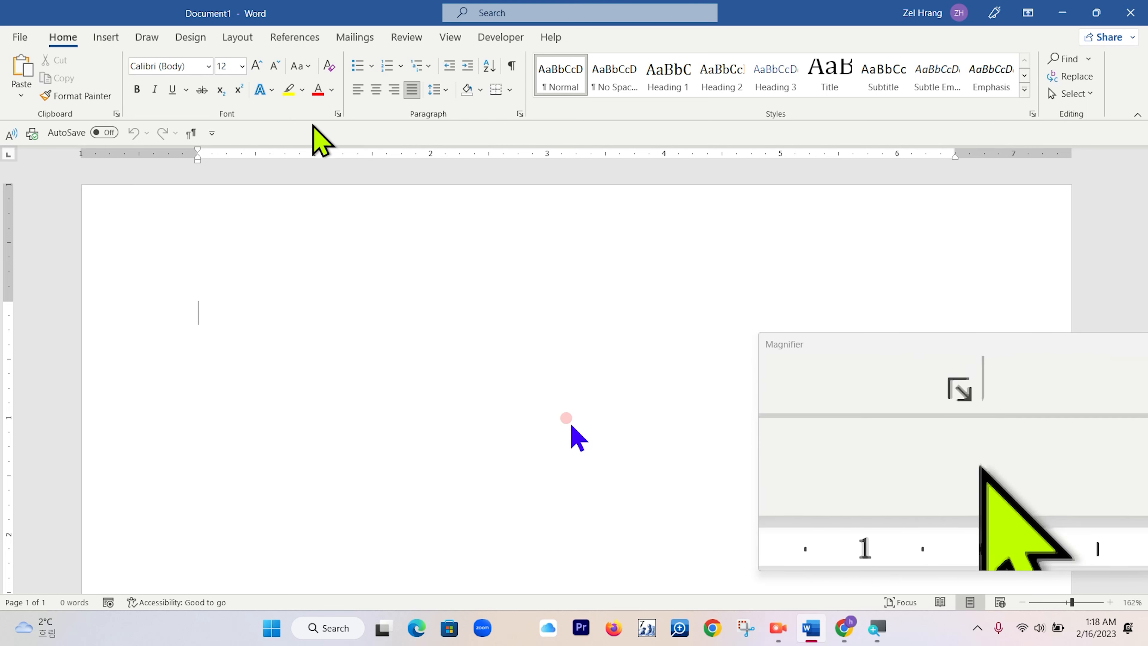
# Reopen the Account settings and try the Calligraphy Office Background before settling on Clouds.
pyautogui.click(19, 38)
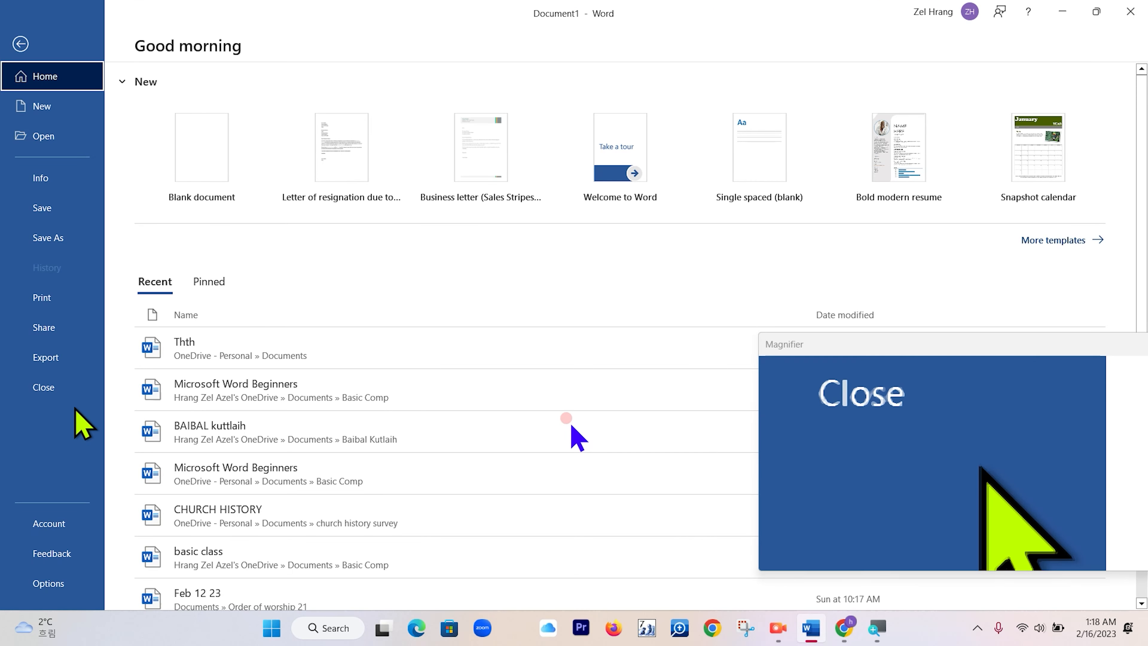
pyautogui.click(53, 521)
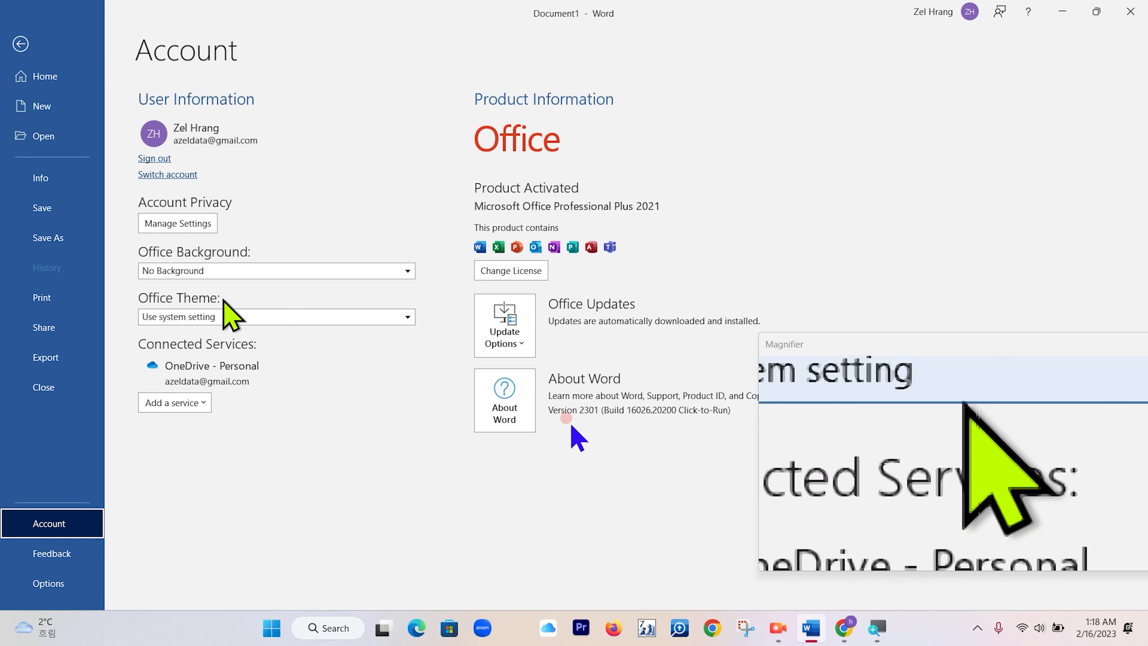
pyautogui.click(405, 272)
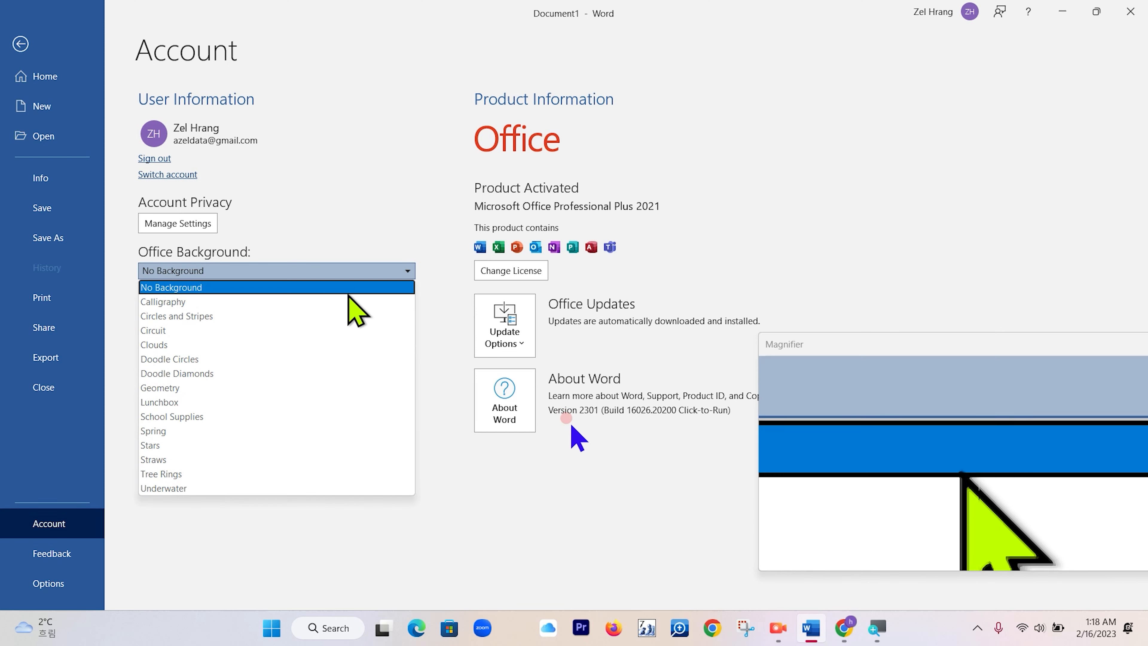
pyautogui.click(319, 302)
pyautogui.click(413, 271)
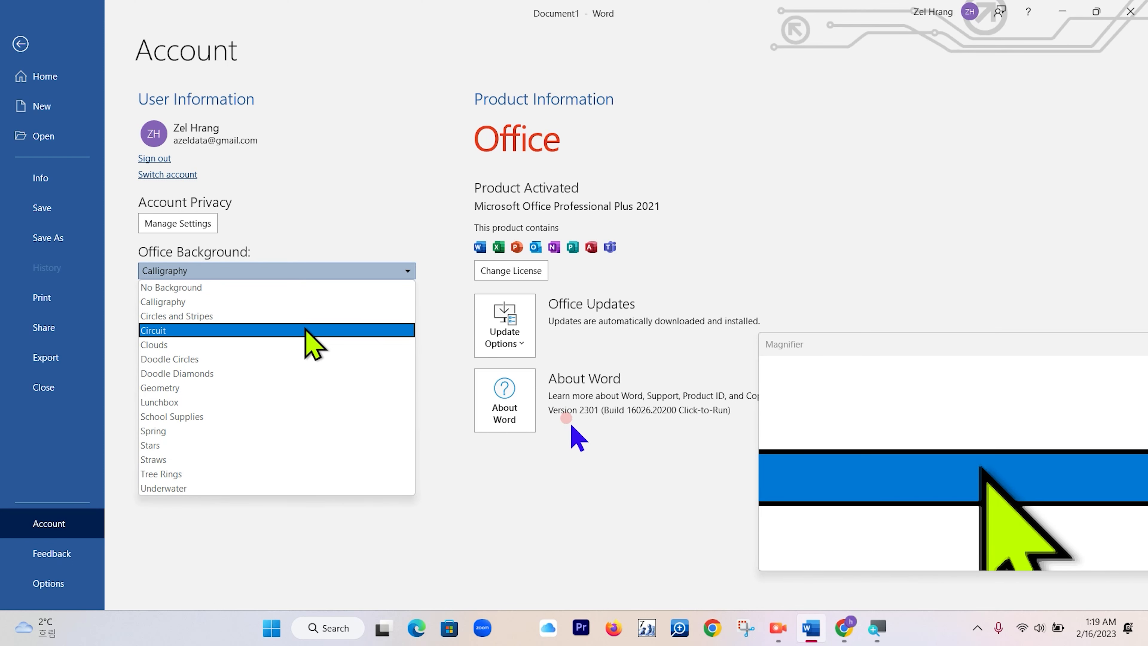
pyautogui.click(303, 345)
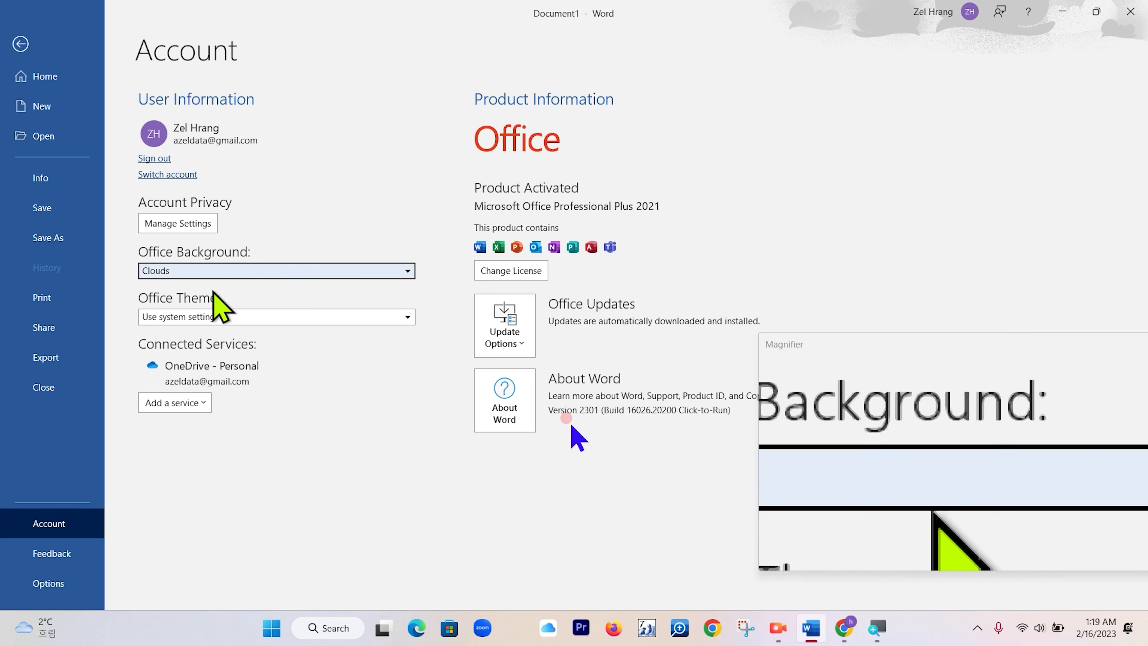
# Try the Black and White Office Themes.
pyautogui.click(406, 316)
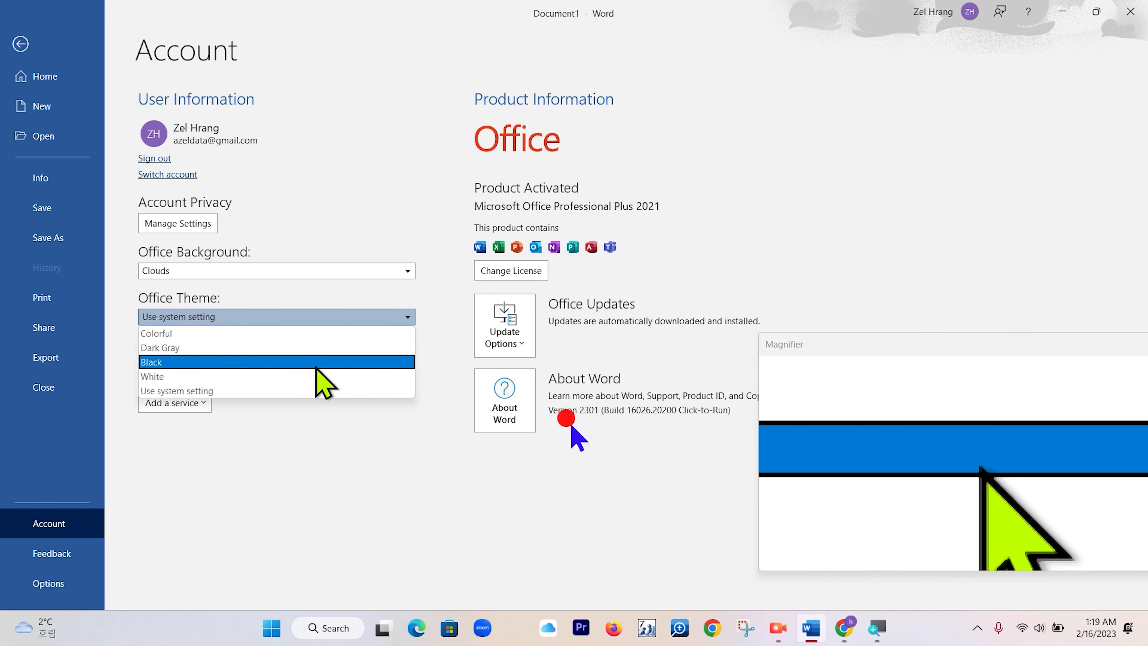
pyautogui.click(316, 364)
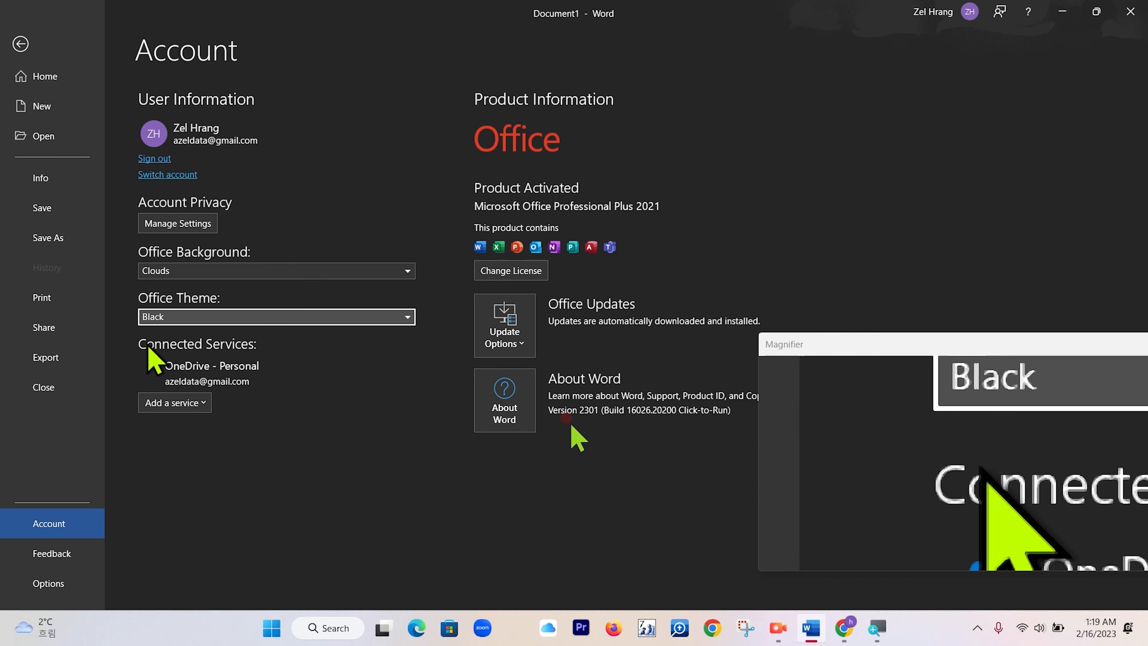
pyautogui.click(330, 317)
pyautogui.click(310, 389)
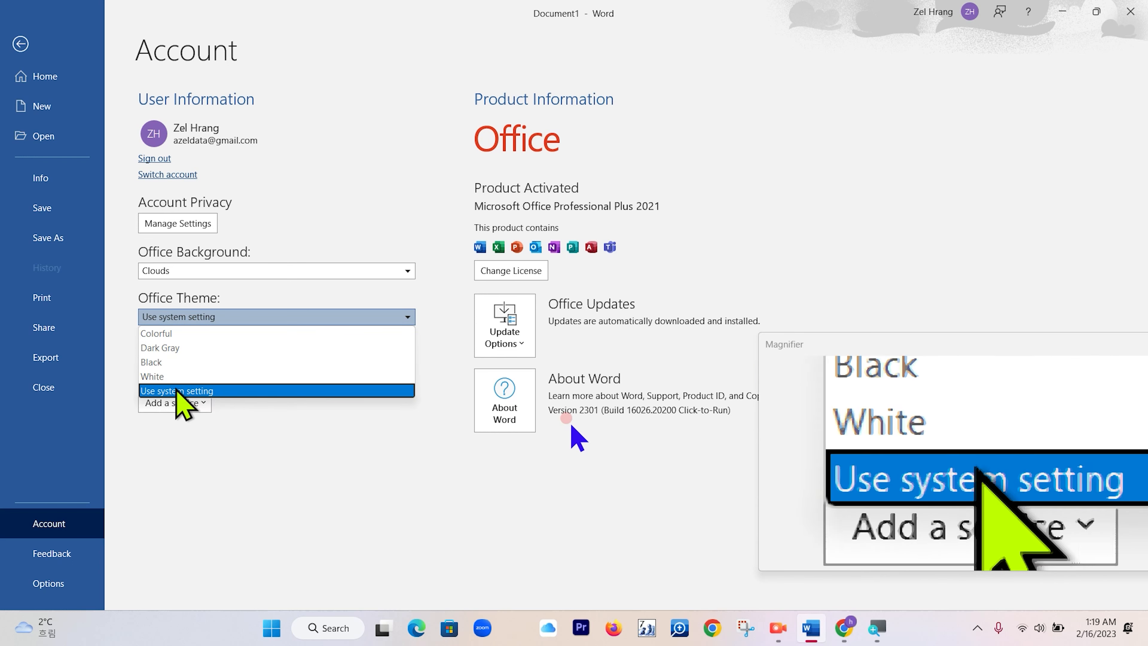
pyautogui.click(153, 377)
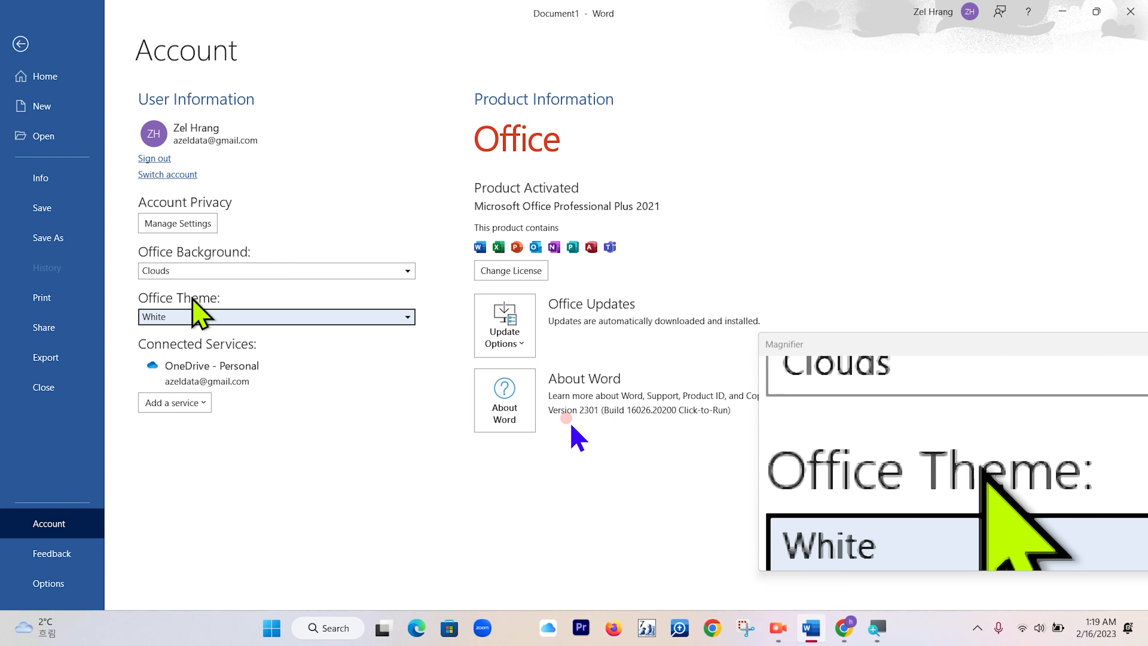
# Try the Black and Colorful Office Themes once more.
pyautogui.click(408, 317)
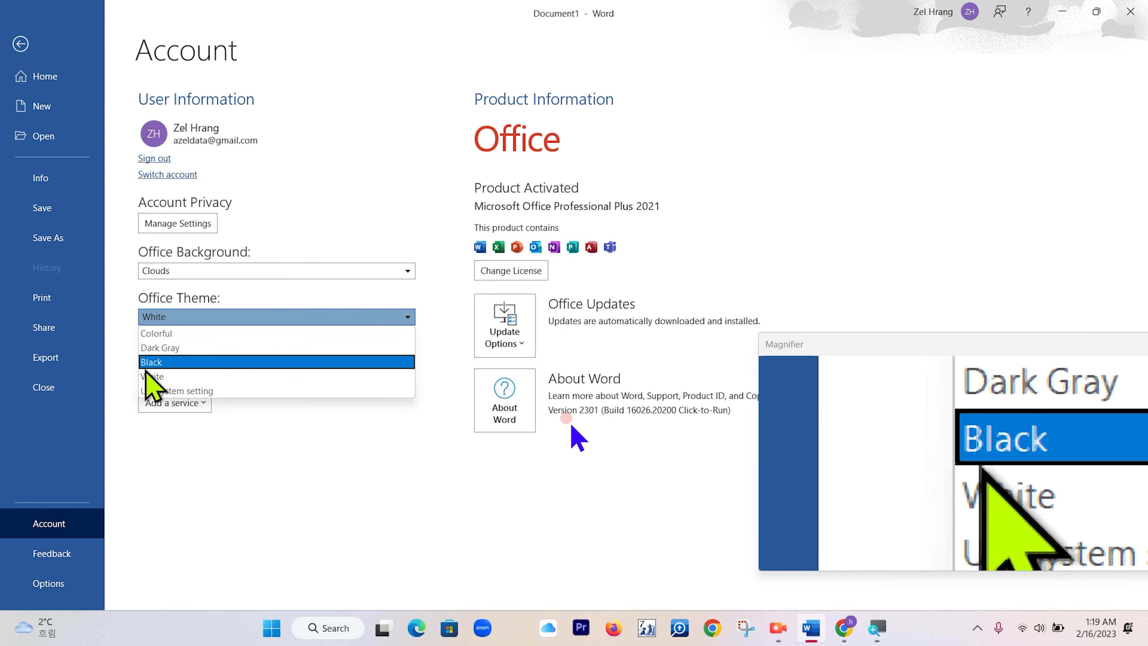
pyautogui.click(152, 364)
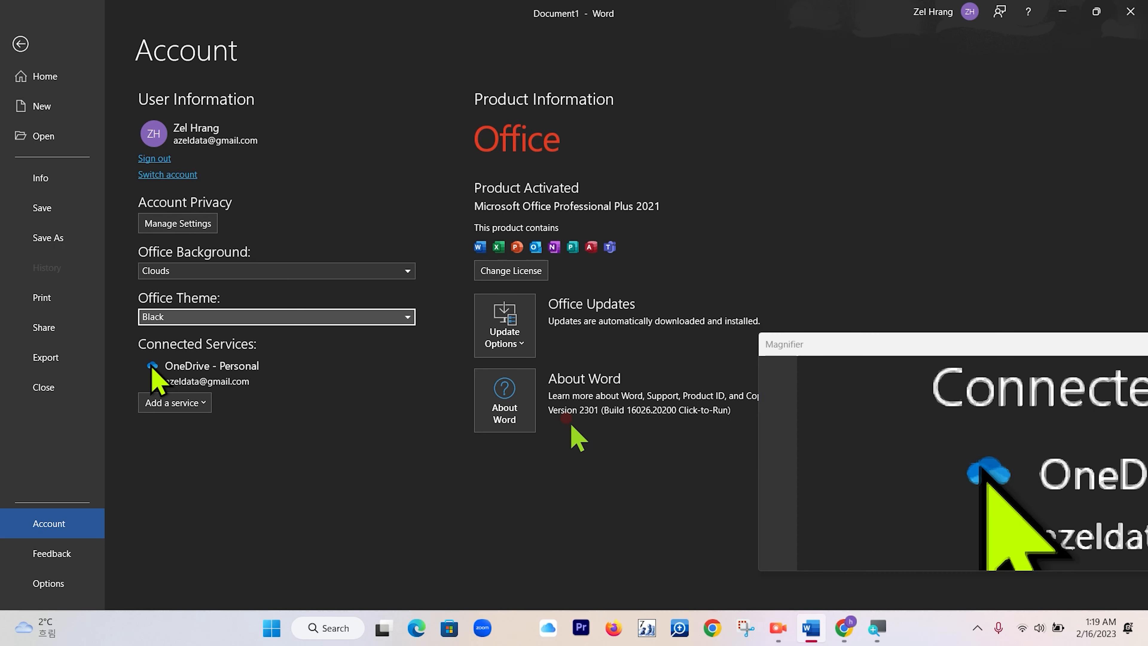
pyautogui.click(408, 316)
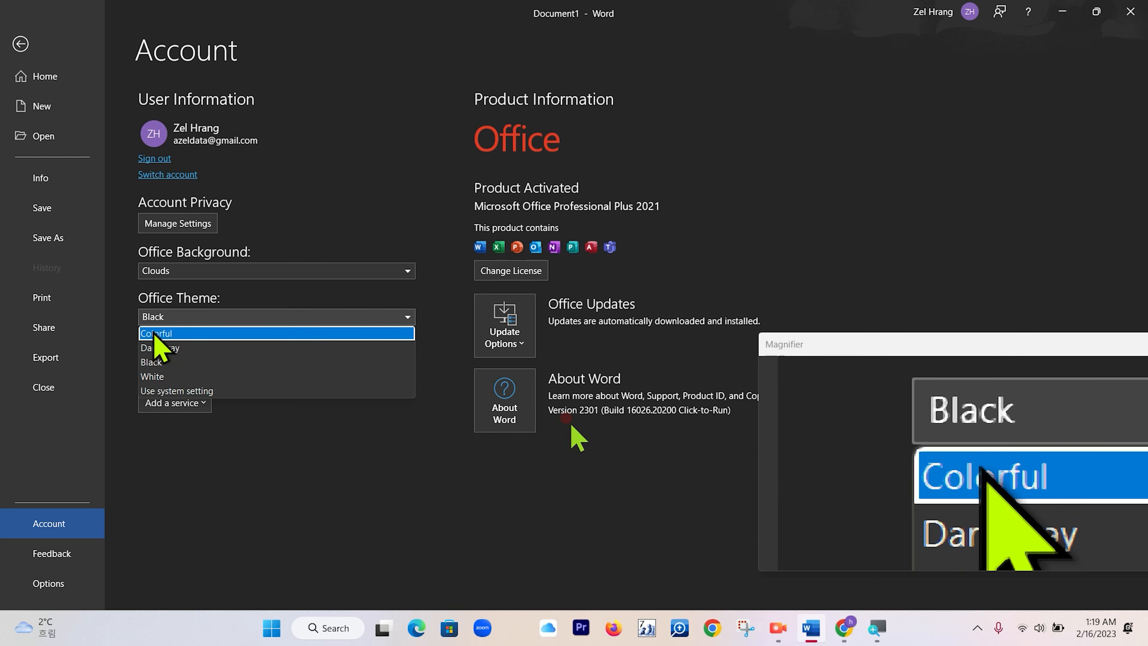
pyautogui.click(146, 336)
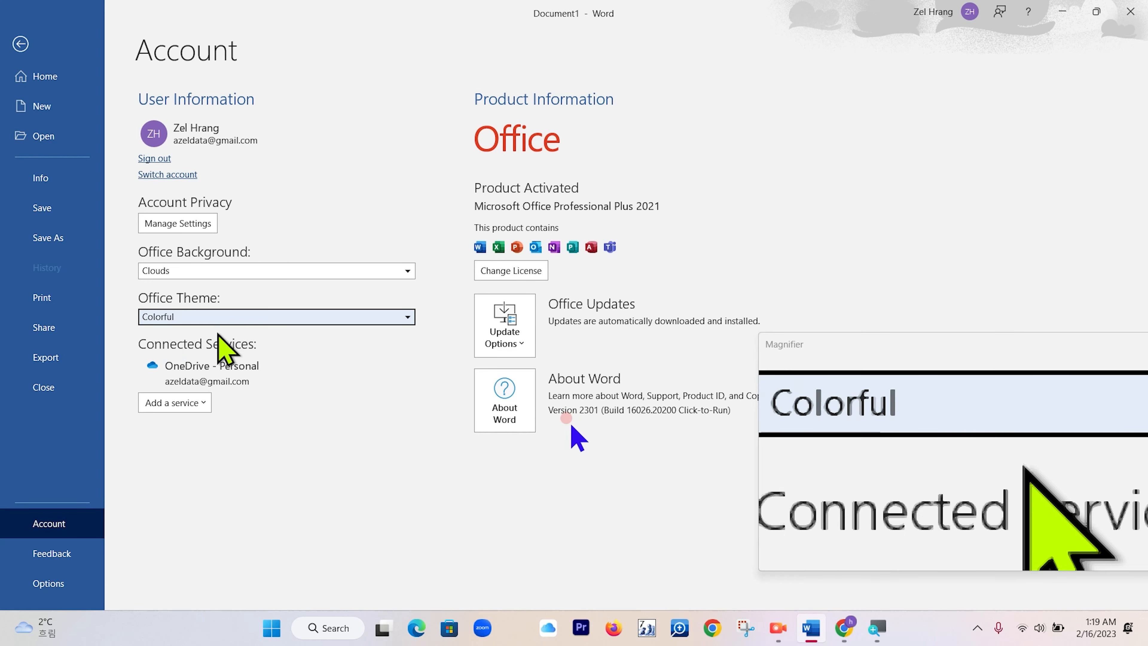
# Set the Office Theme to Use system setting and go back to the document.
pyautogui.click(408, 317)
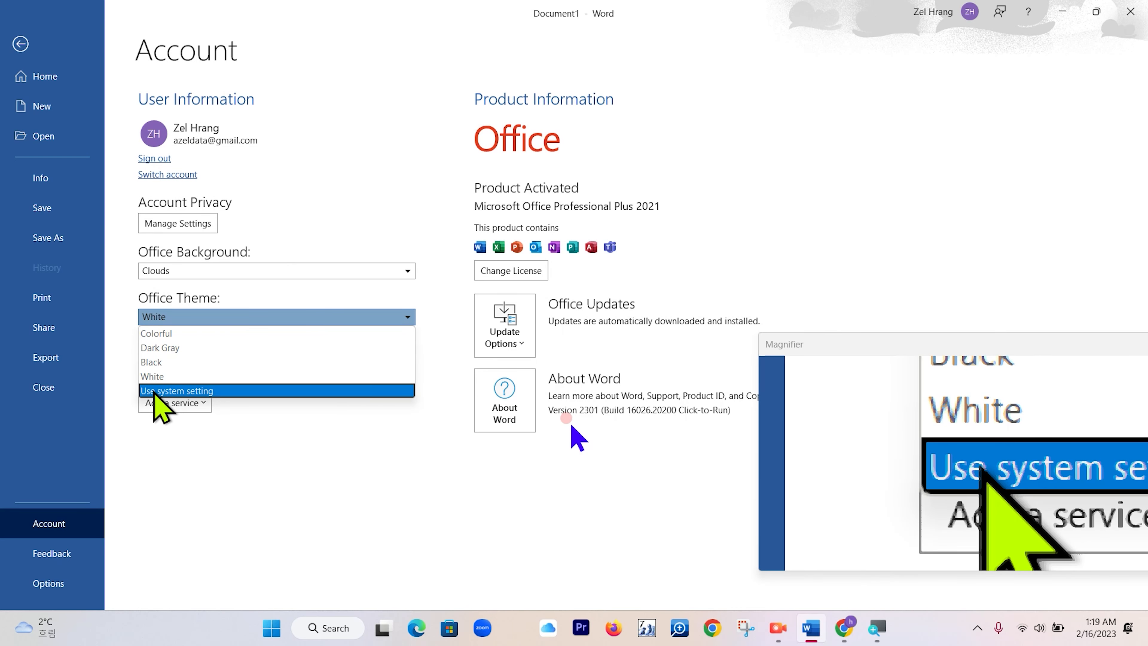
pyautogui.click(154, 392)
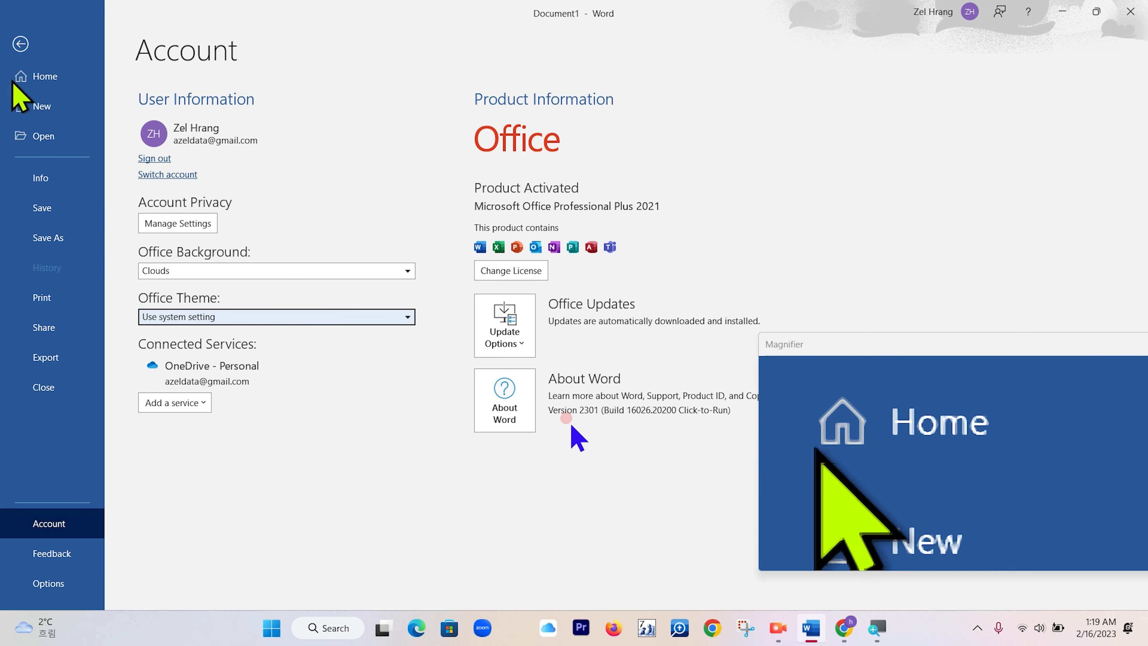
pyautogui.click(20, 44)
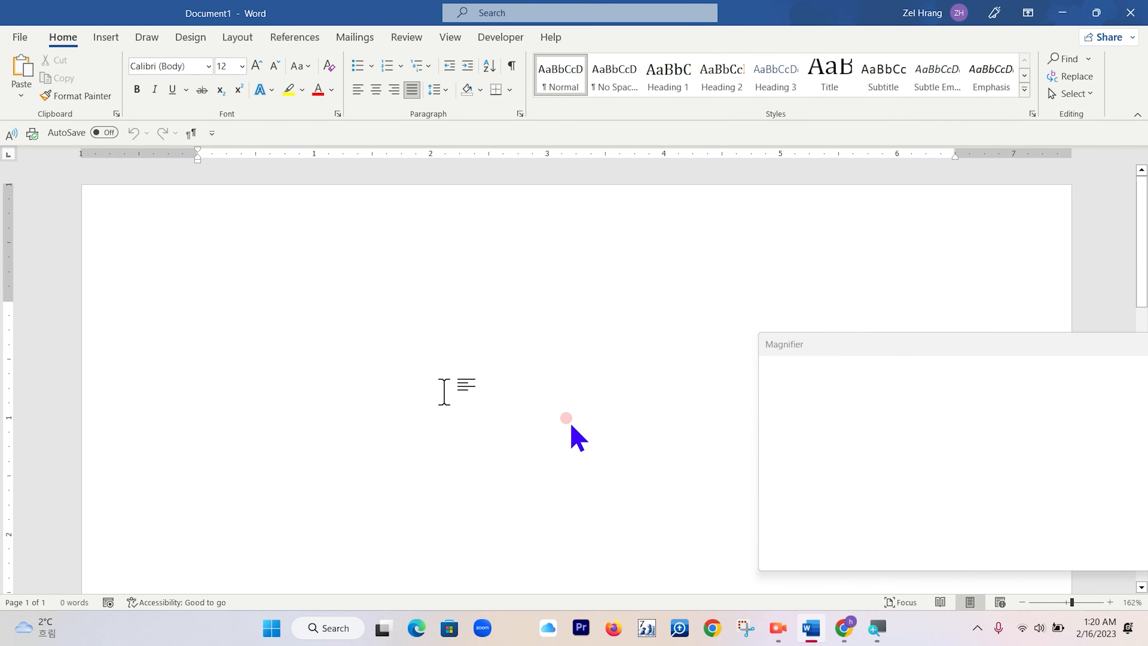
# Enter =rand(10,5) at the start of the document to generate ten paragraphs of five sentences each.
pyautogui.moveTo(900, 355); pyautogui.dragTo(705, 349)
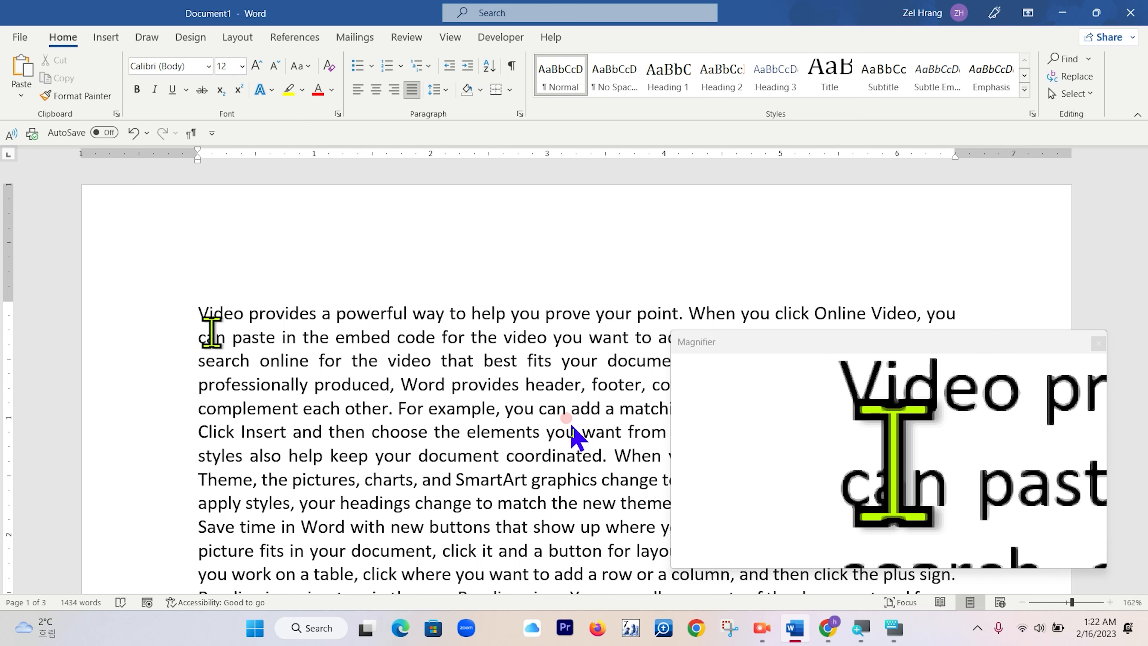
pyautogui.write('=')
pyautogui.press('Return')
pyautogui.write('ra')
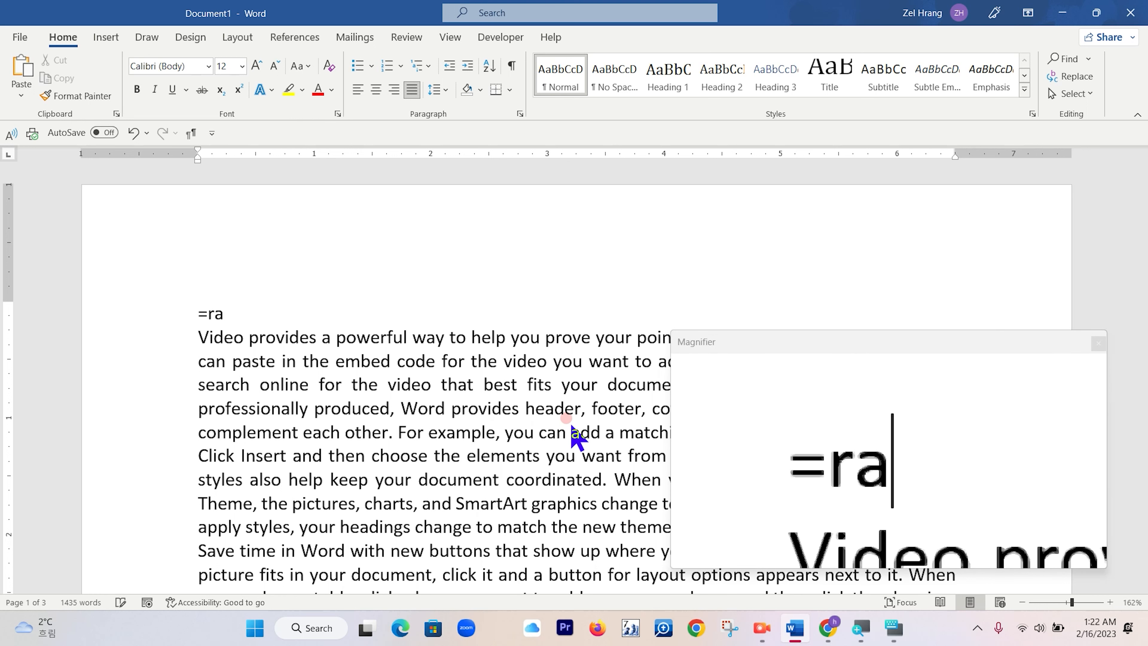
pyautogui.write('nd(')
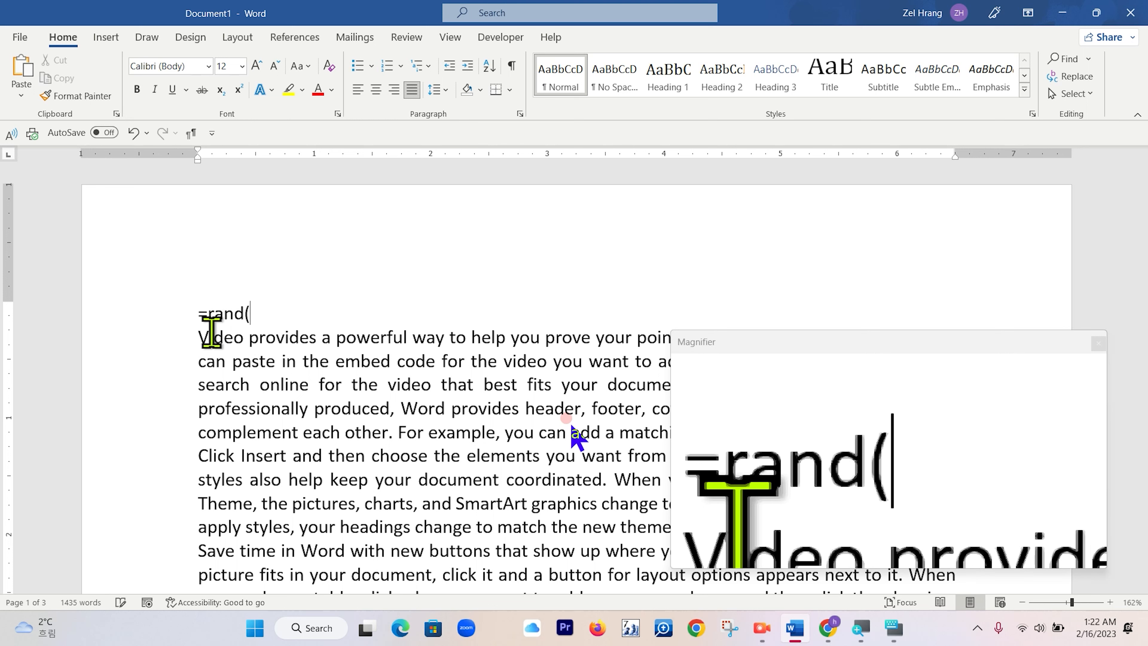
pyautogui.write('10,')
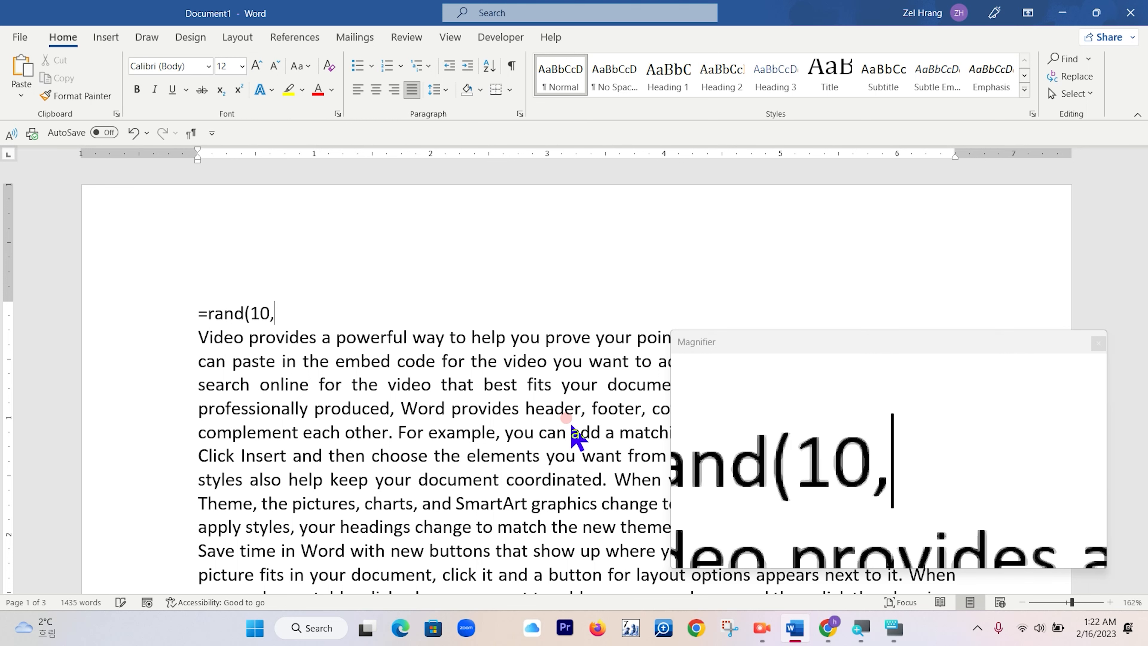
pyautogui.write('5')
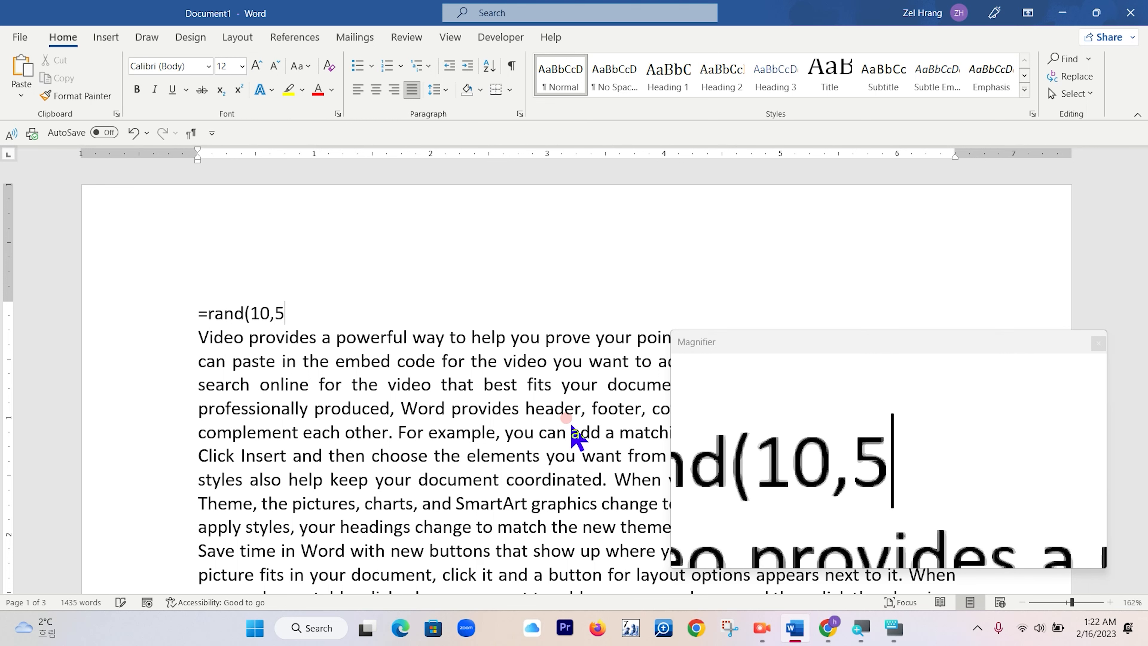
pyautogui.write(')')
pyautogui.press('Return')
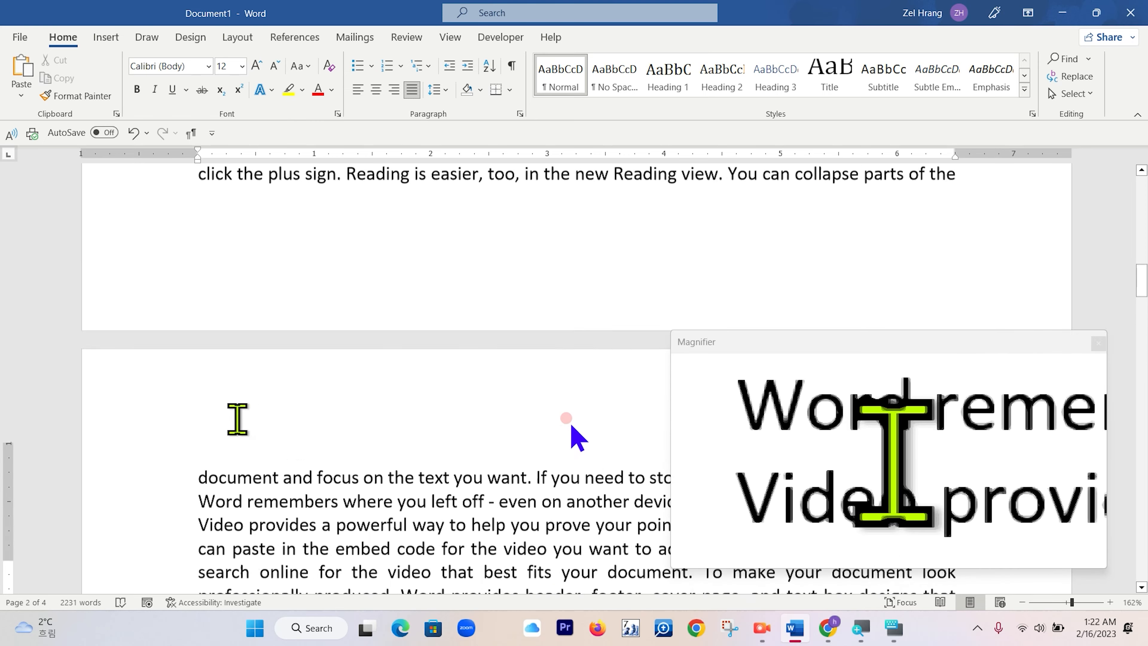
# Generate Lorem ipsum placeholder text in the blank document with =lorem(10,5).
pyautogui.hotkey('ctrl', 'Home')
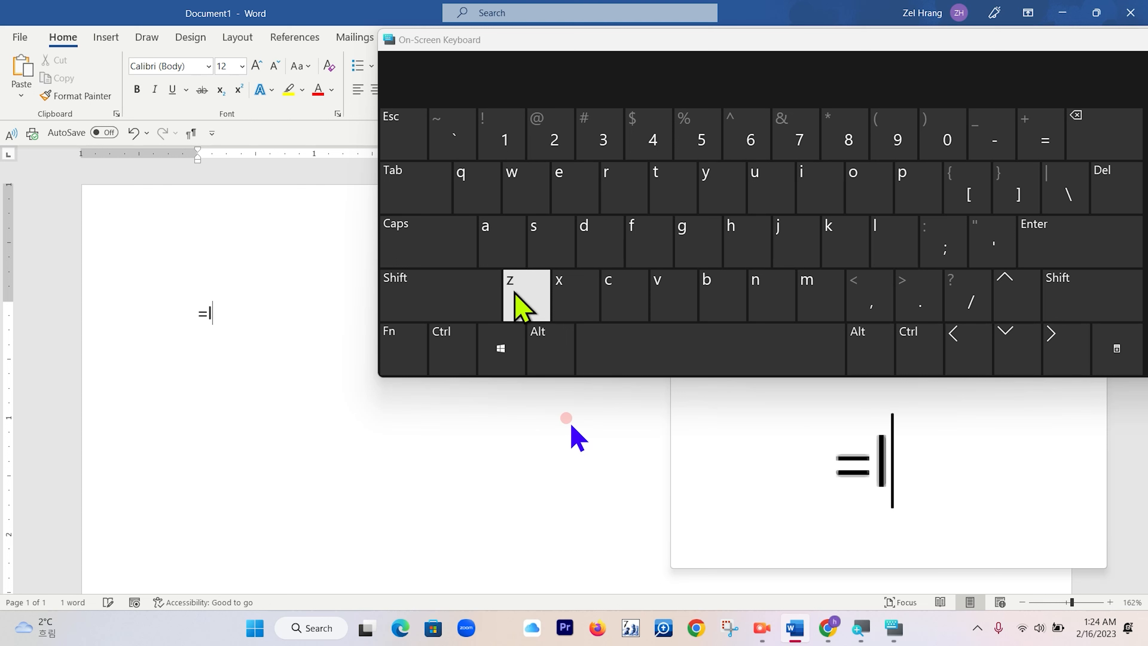
pyautogui.write('m')
pyautogui.press('BackSpace')
pyautogui.write('em')
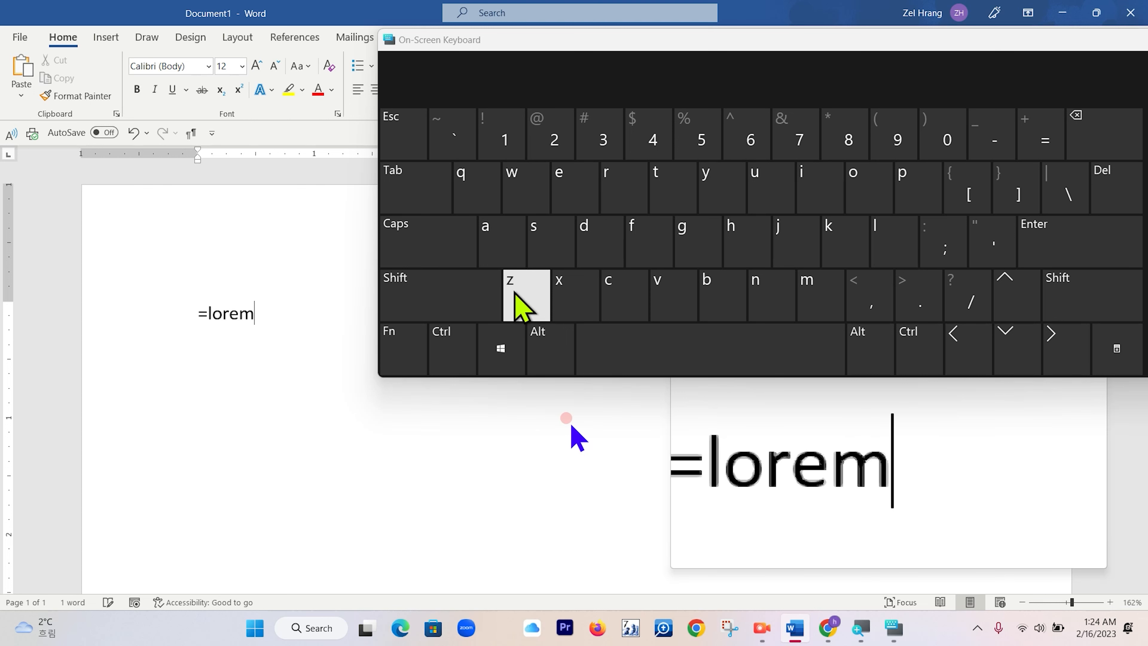
pyautogui.write('(10')
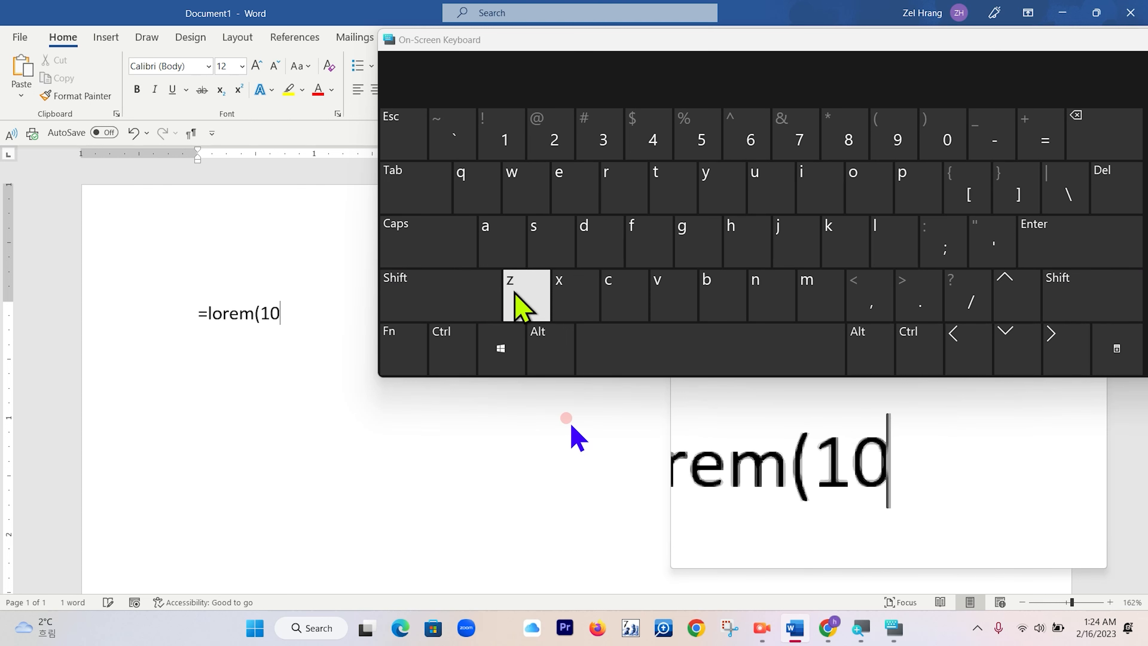
pyautogui.write(',')
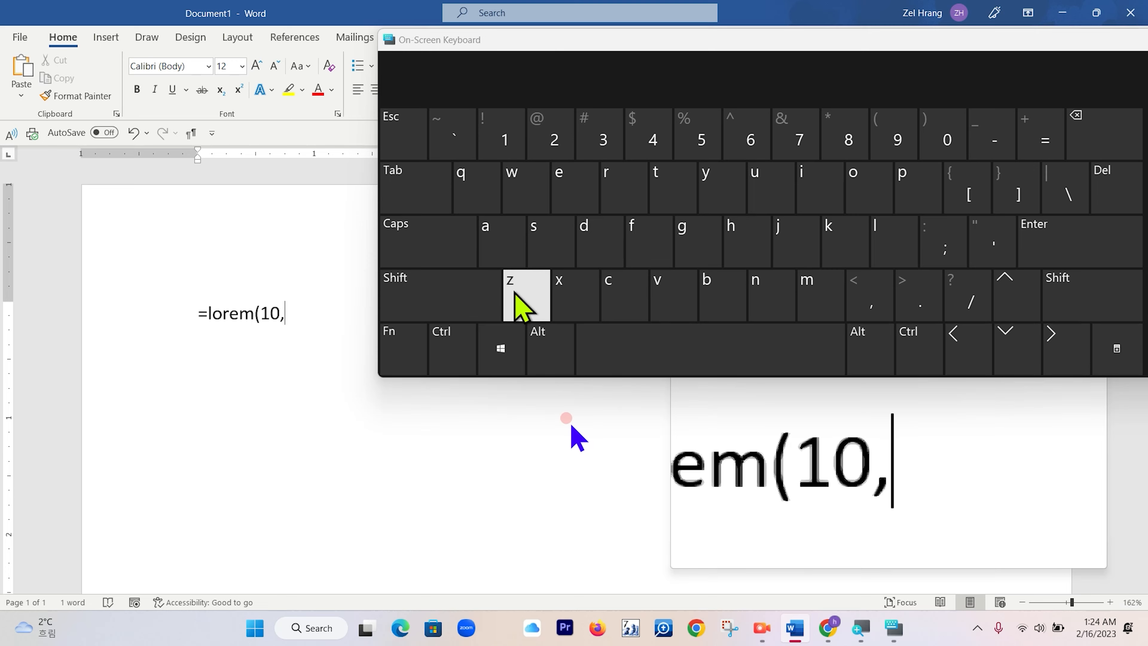
pyautogui.write('5)')
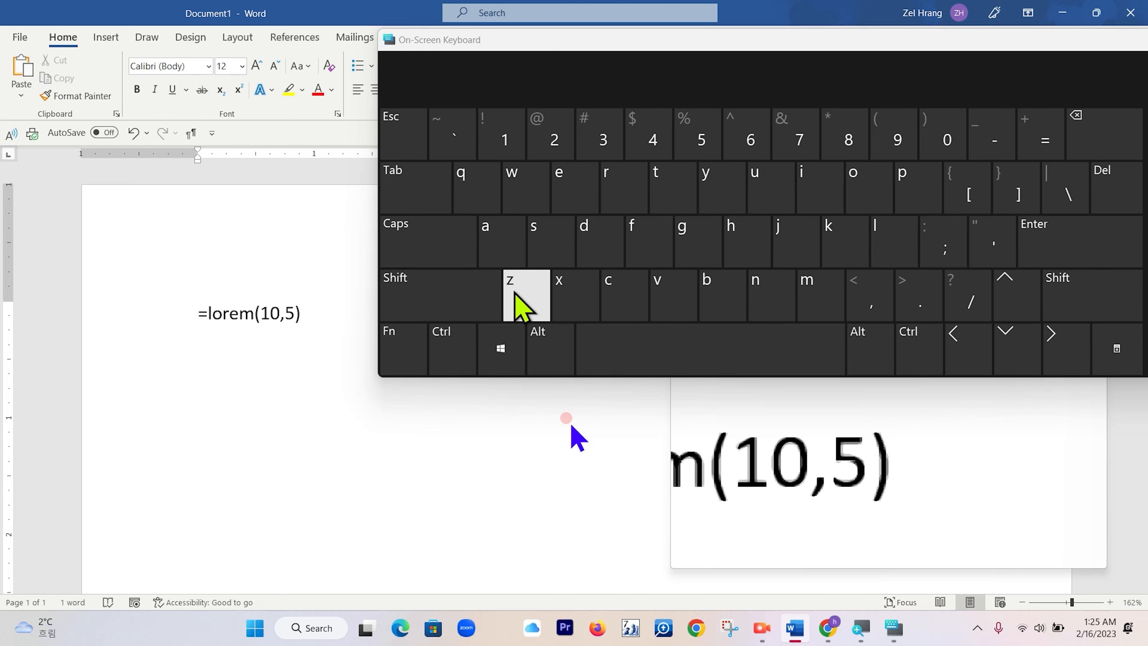
pyautogui.press('Return')
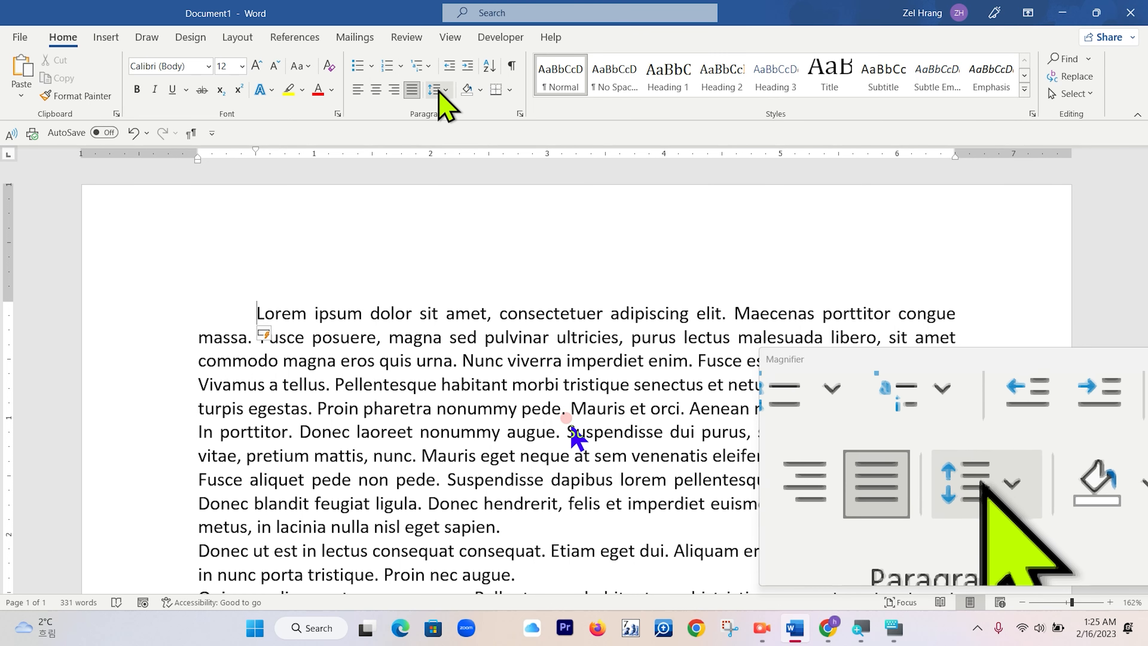
# Increase the first paragraph's line spacing and remove its leading first-line indent.
pyautogui.click(440, 90)
pyautogui.click(461, 124)
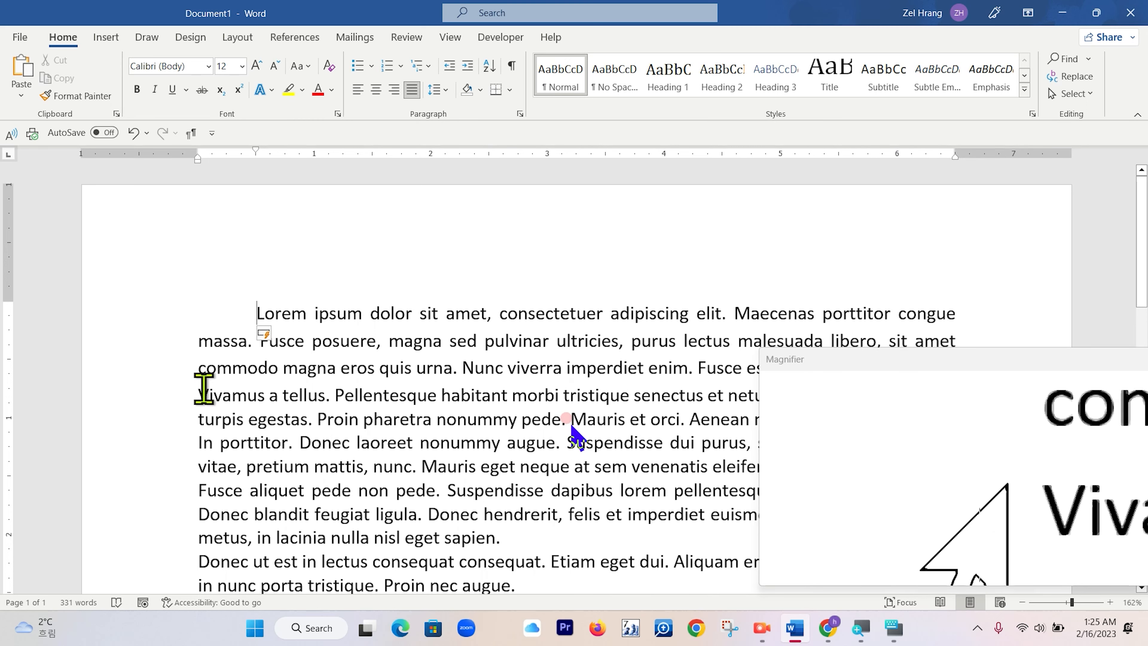
pyautogui.scroll(-3, 264, 346)
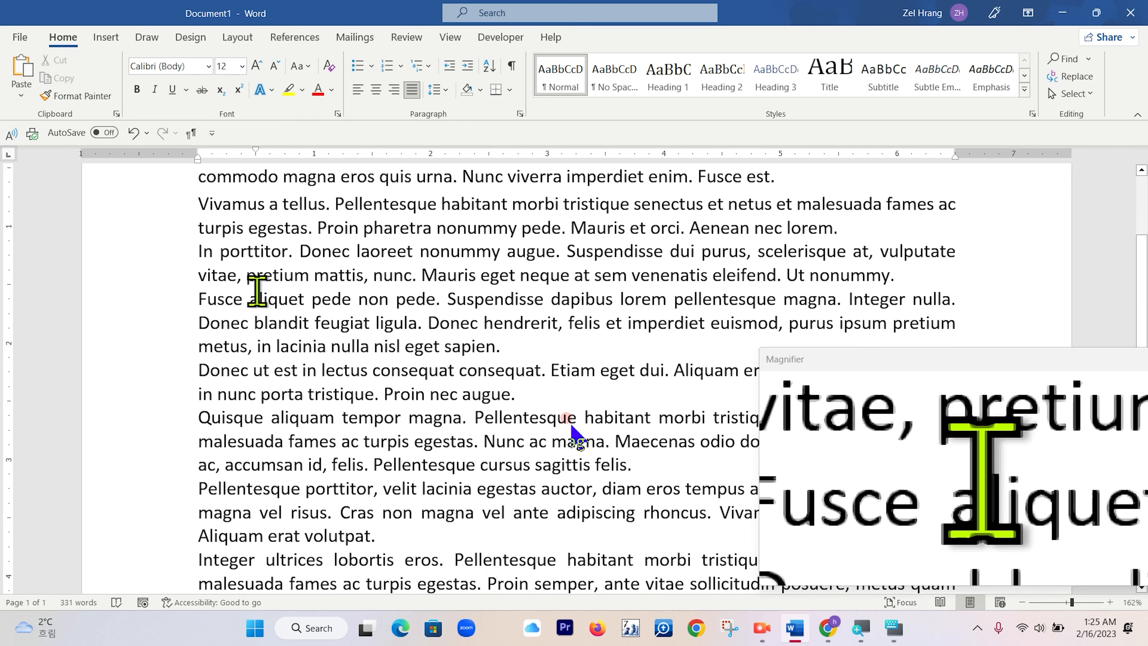
pyautogui.scroll(3, 250, 226)
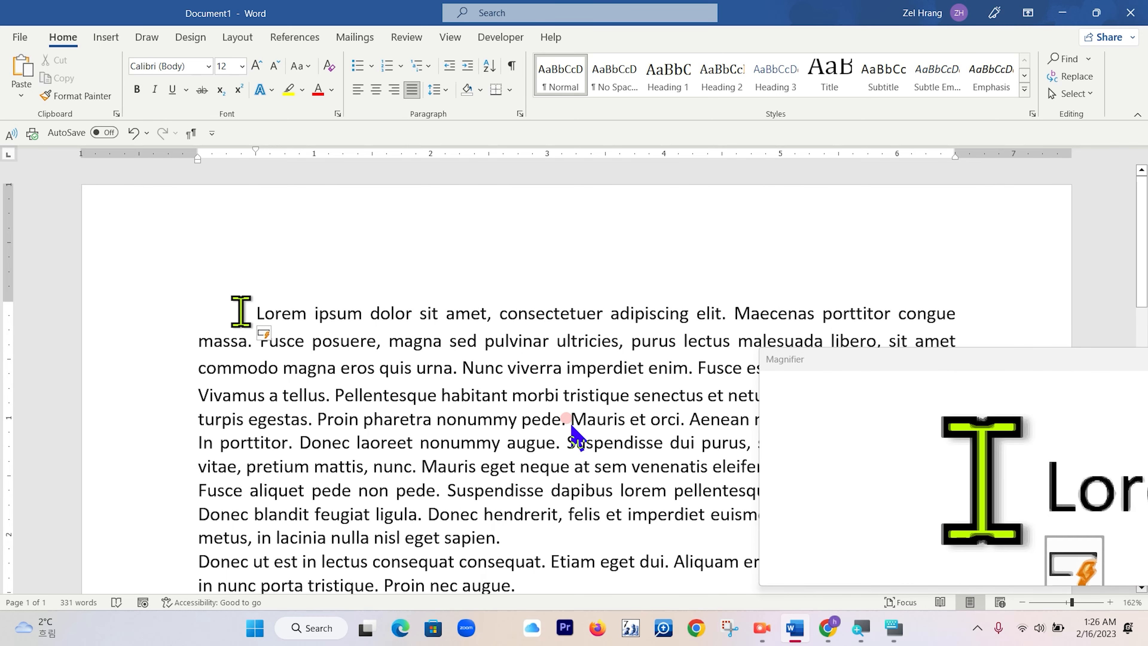
pyautogui.press('BackSpace')
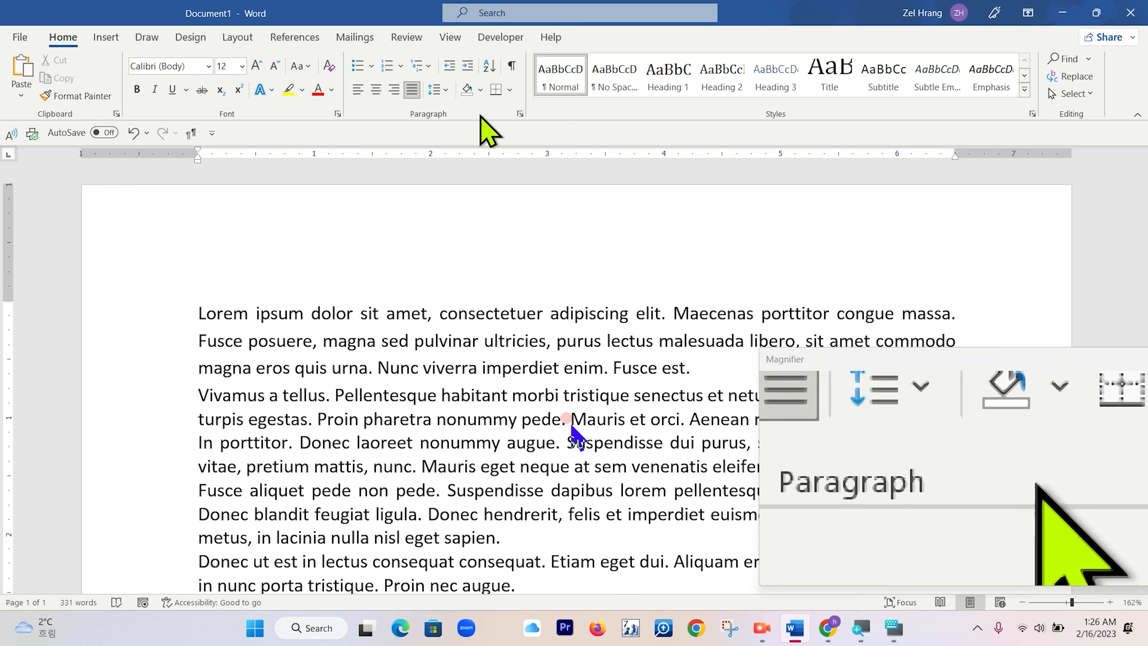
# Cycle the first paragraph through left, justified, right and centered alignment, ending on left alignment.
pyautogui.click(520, 114)
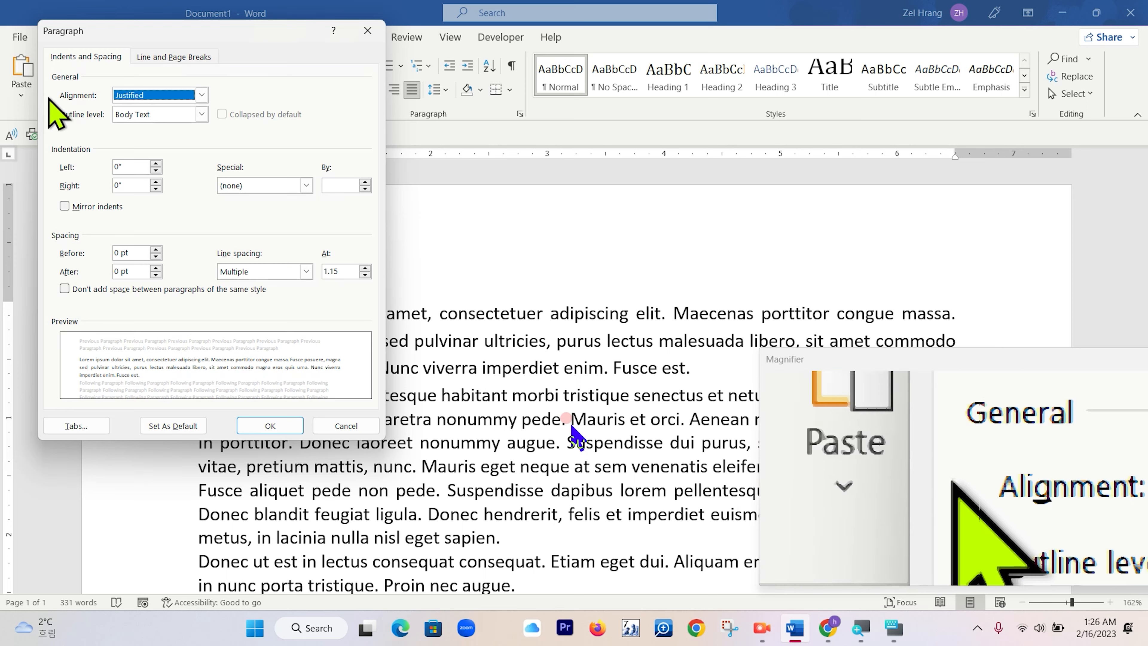
pyautogui.click(371, 41)
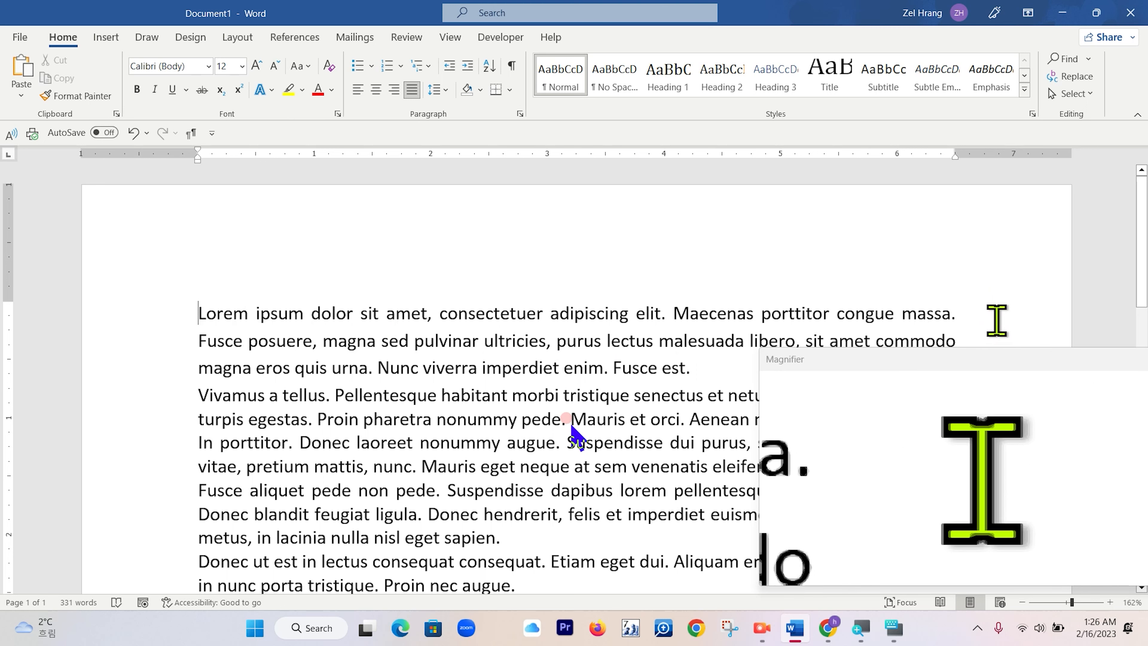
pyautogui.click(360, 94)
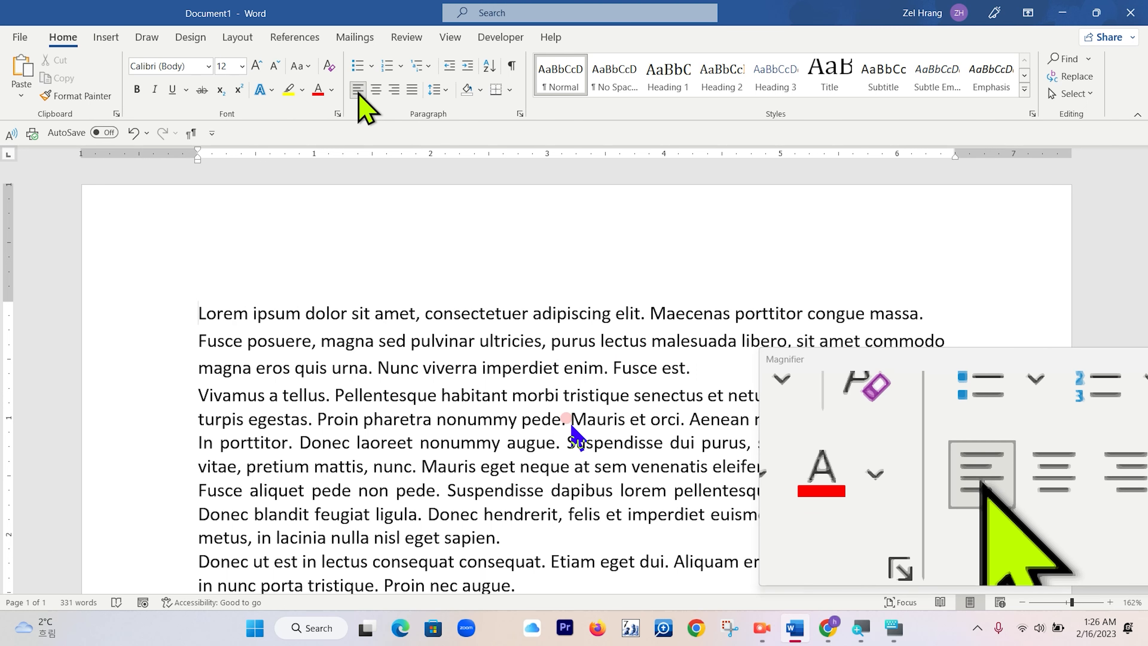
pyautogui.moveTo(858, 369); pyautogui.dragTo(785, 36)
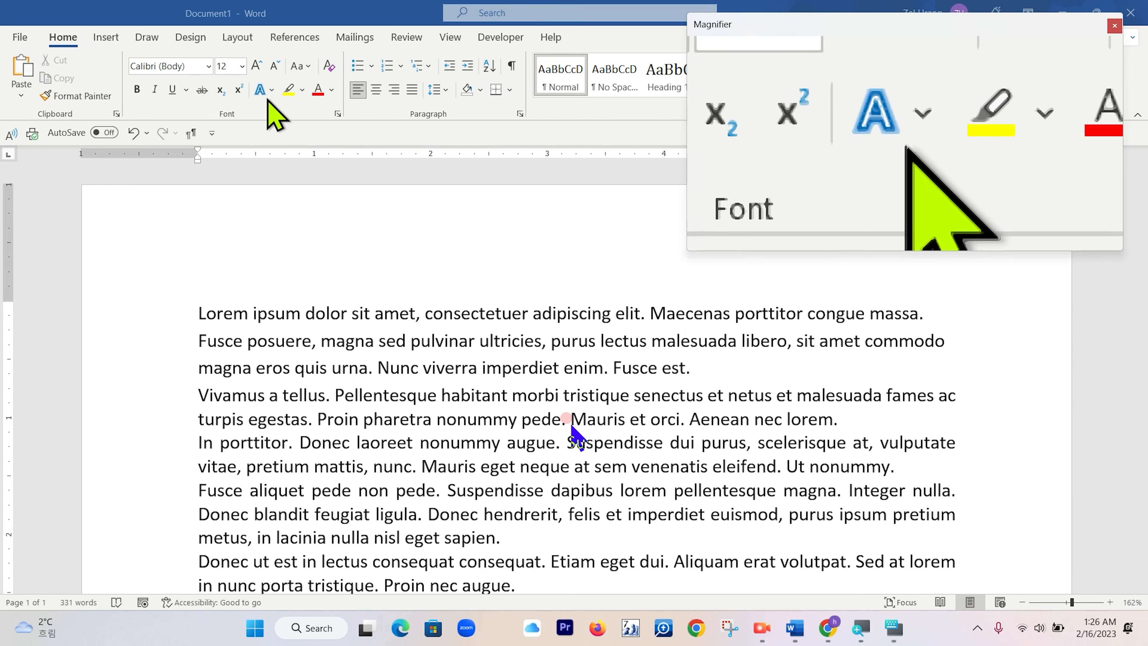
pyautogui.click(415, 93)
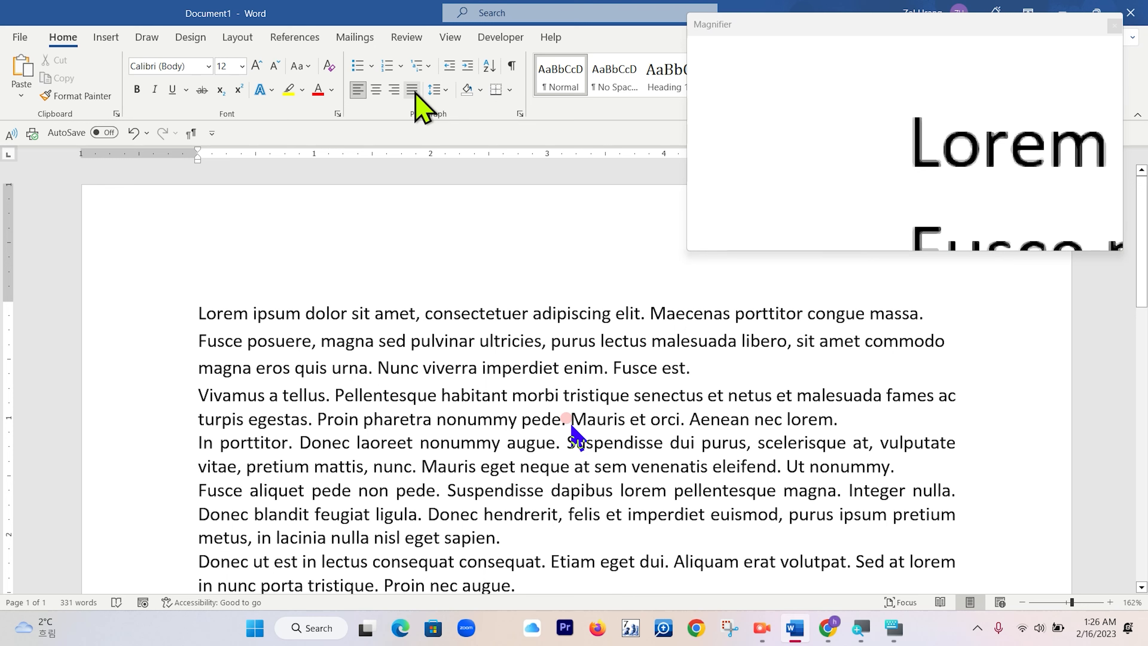
pyautogui.click(397, 92)
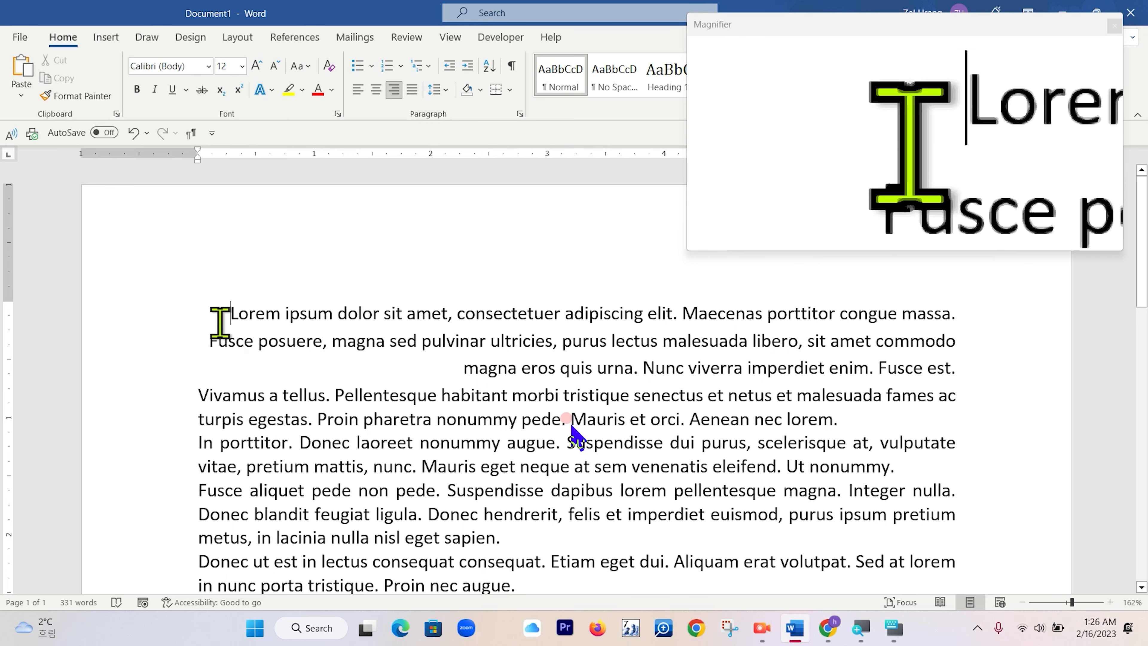
pyautogui.click(379, 90)
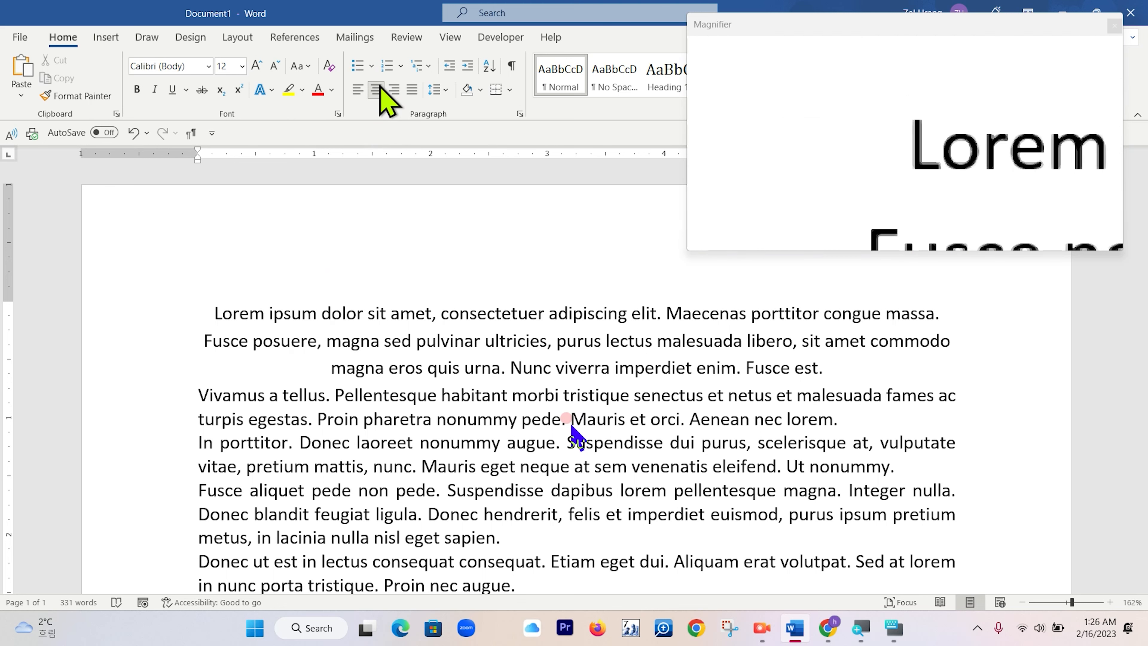
pyautogui.click(355, 92)
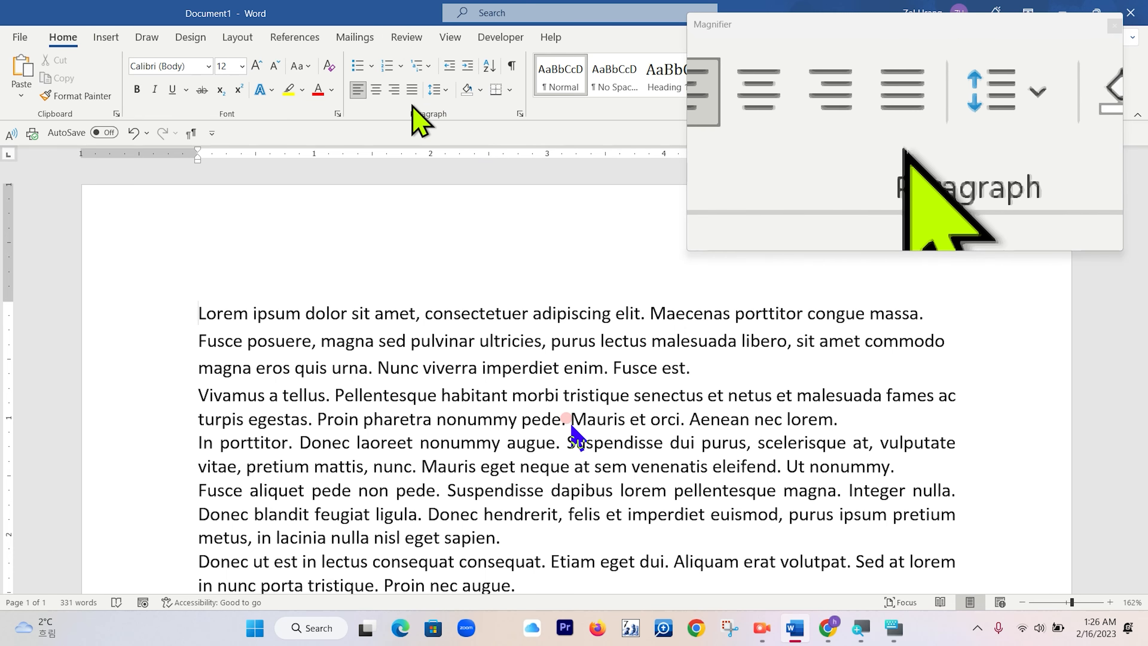
# In the Paragraph dialog, cycle the alignment through Centered, Right and Justified back to Left.
pyautogui.click(520, 114)
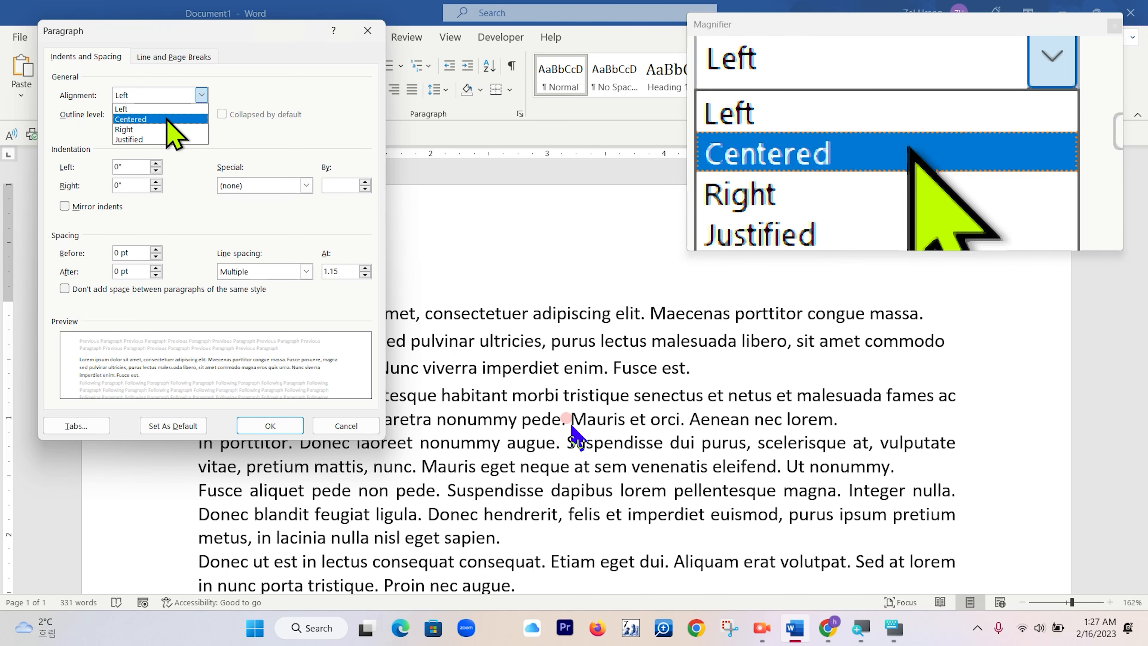
pyautogui.click(202, 95)
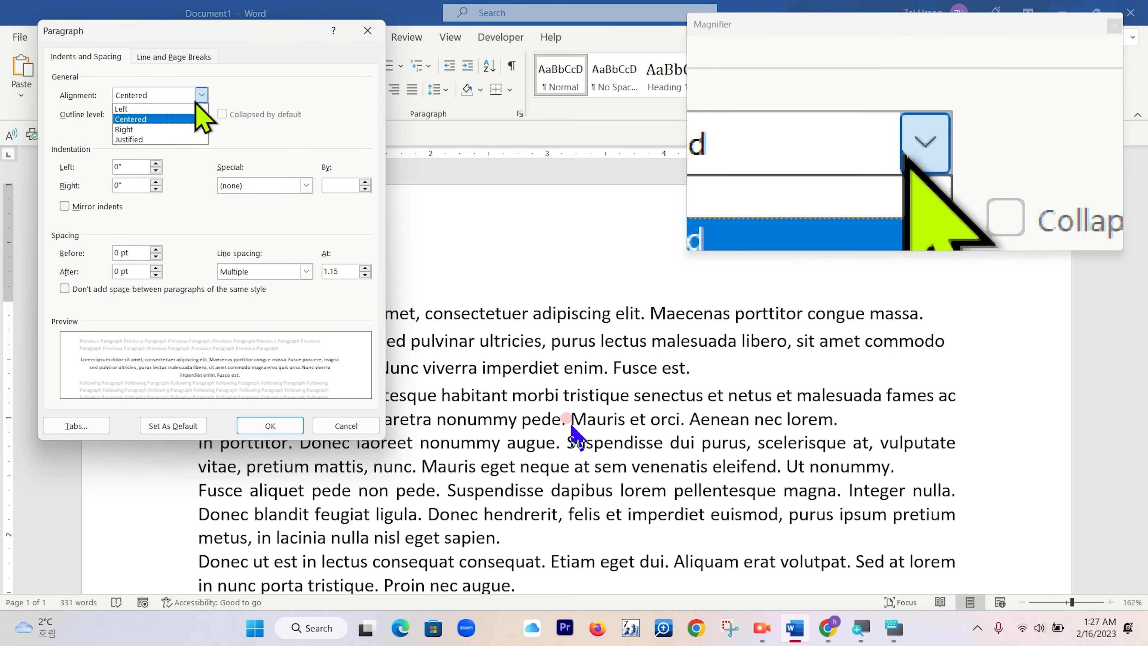
pyautogui.click(164, 134)
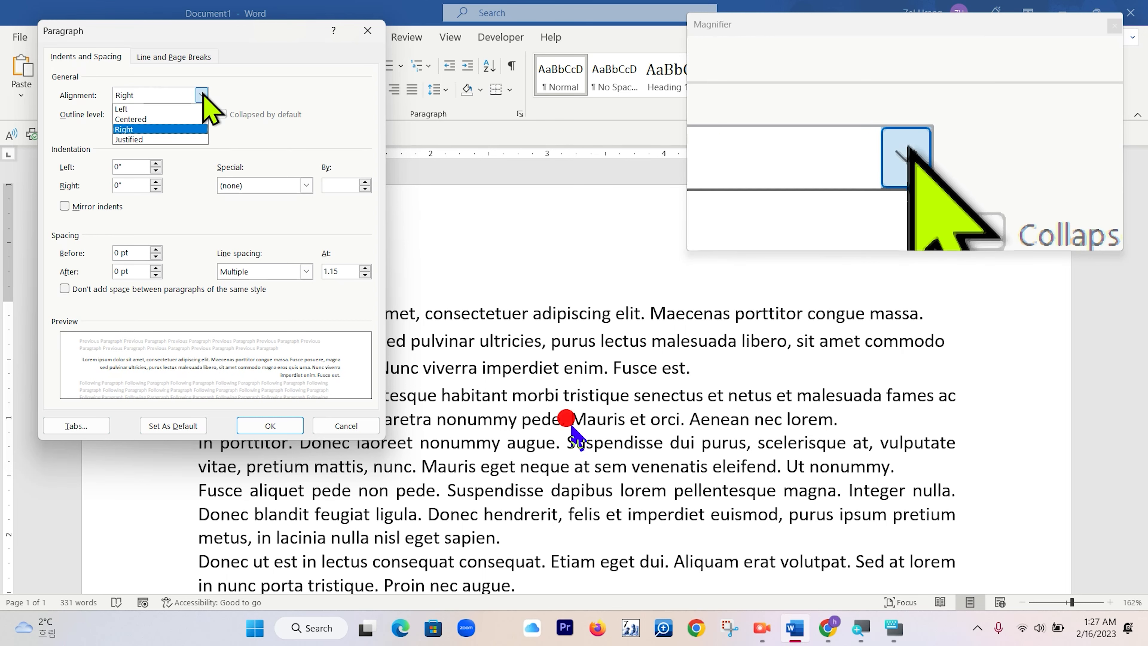
pyautogui.click(178, 137)
pyautogui.click(202, 91)
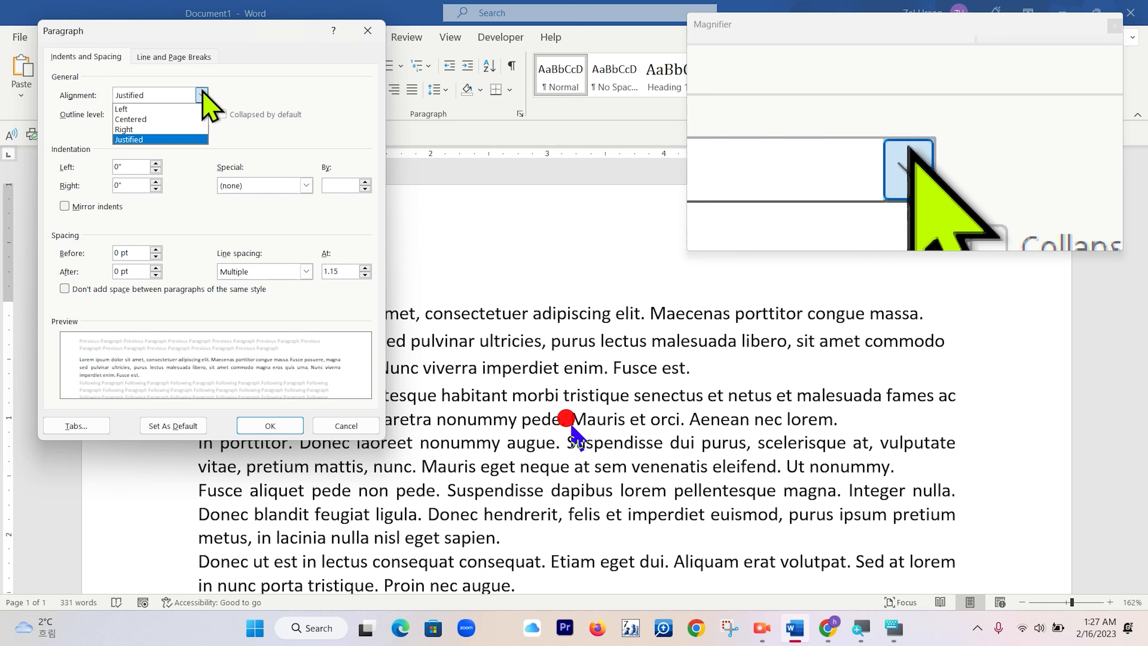
pyautogui.click(171, 110)
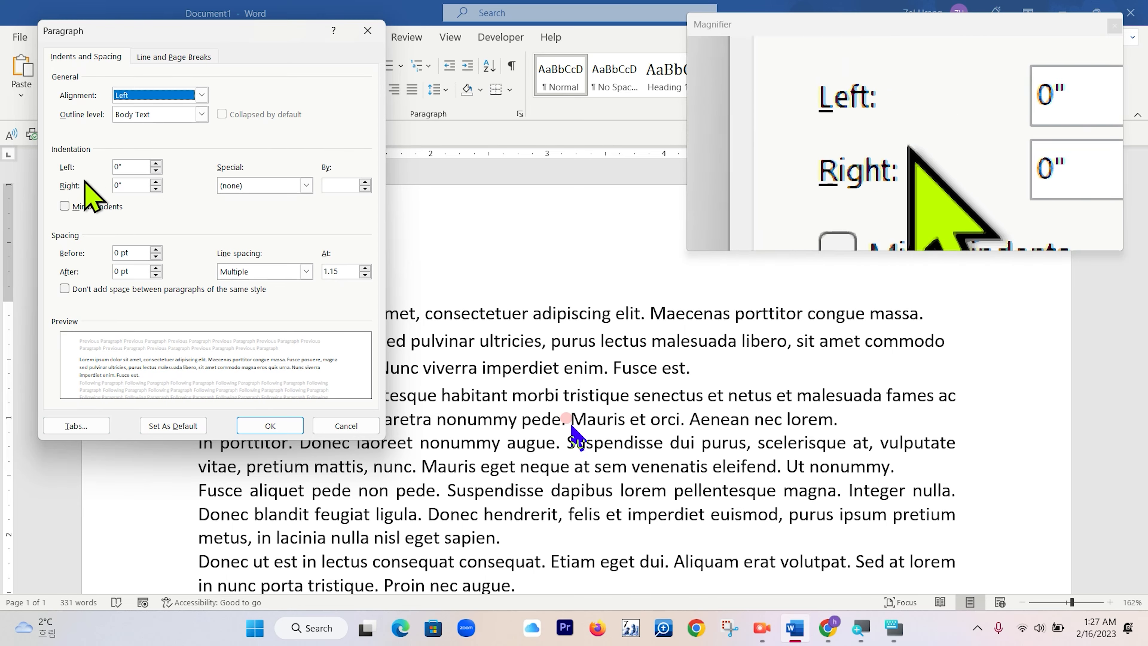
pyautogui.moveTo(270, 54); pyautogui.dragTo(731, 12)
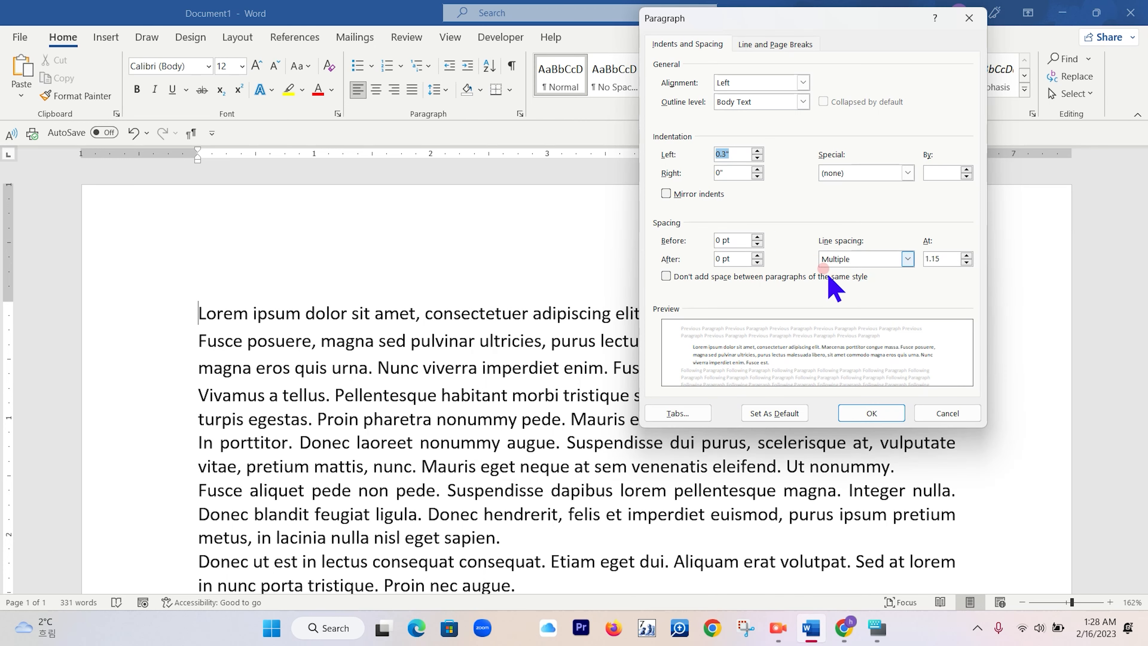
# Try setting the paragraph line spacing to 1.5 lines in the Paragraph dialog.
pyautogui.click(966, 262)
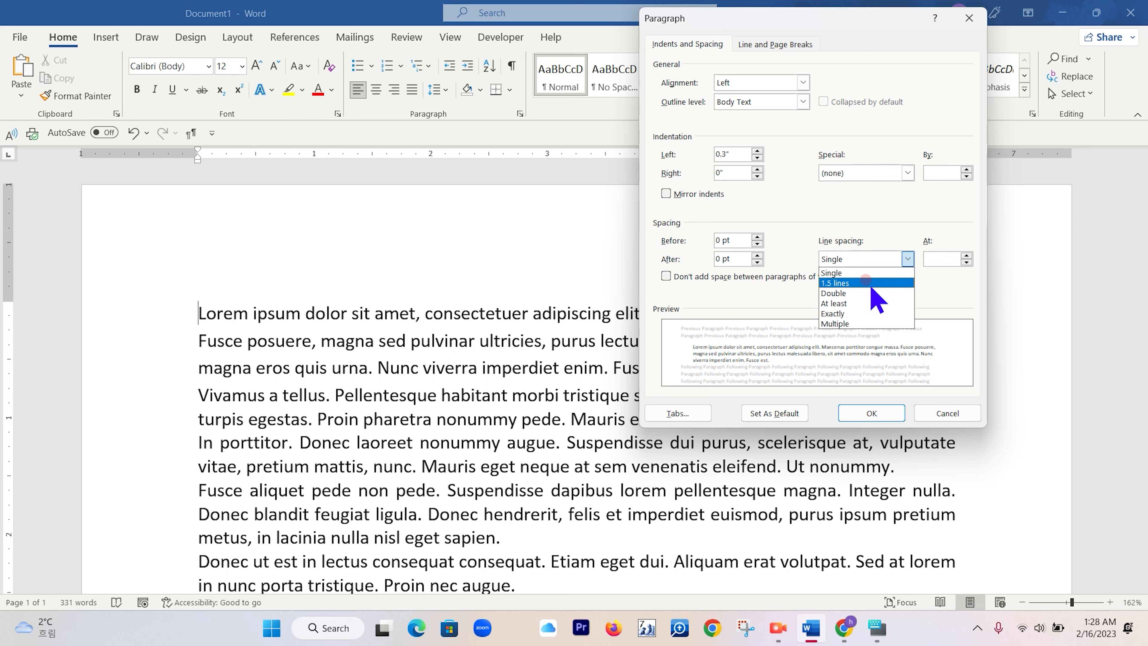
pyautogui.click(865, 282)
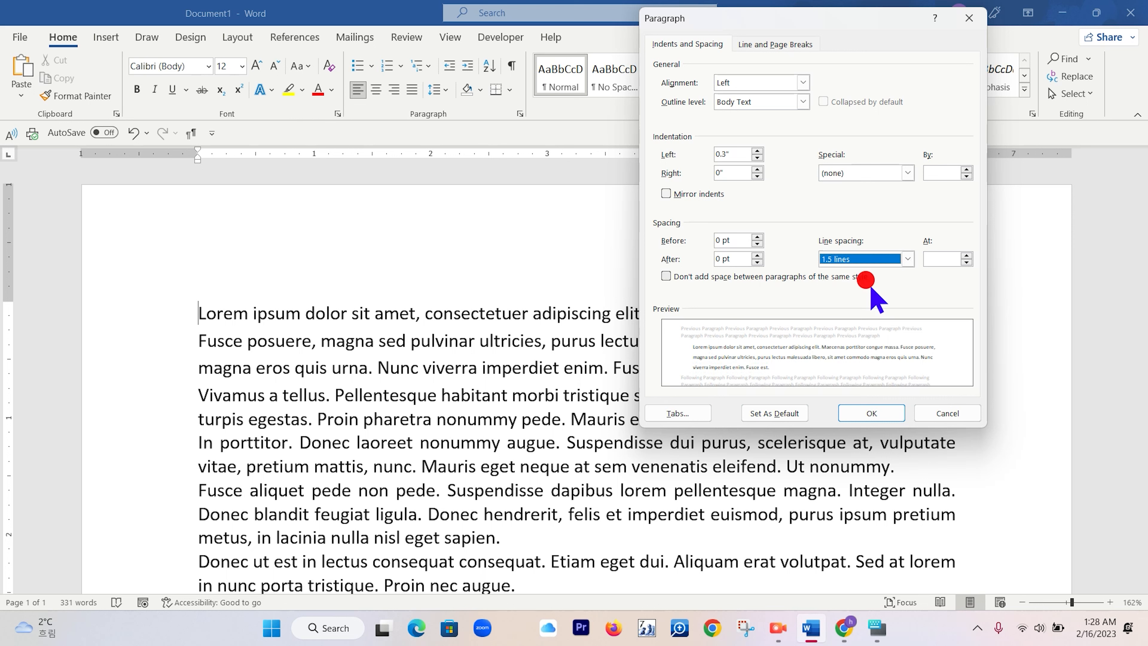
pyautogui.click(885, 273)
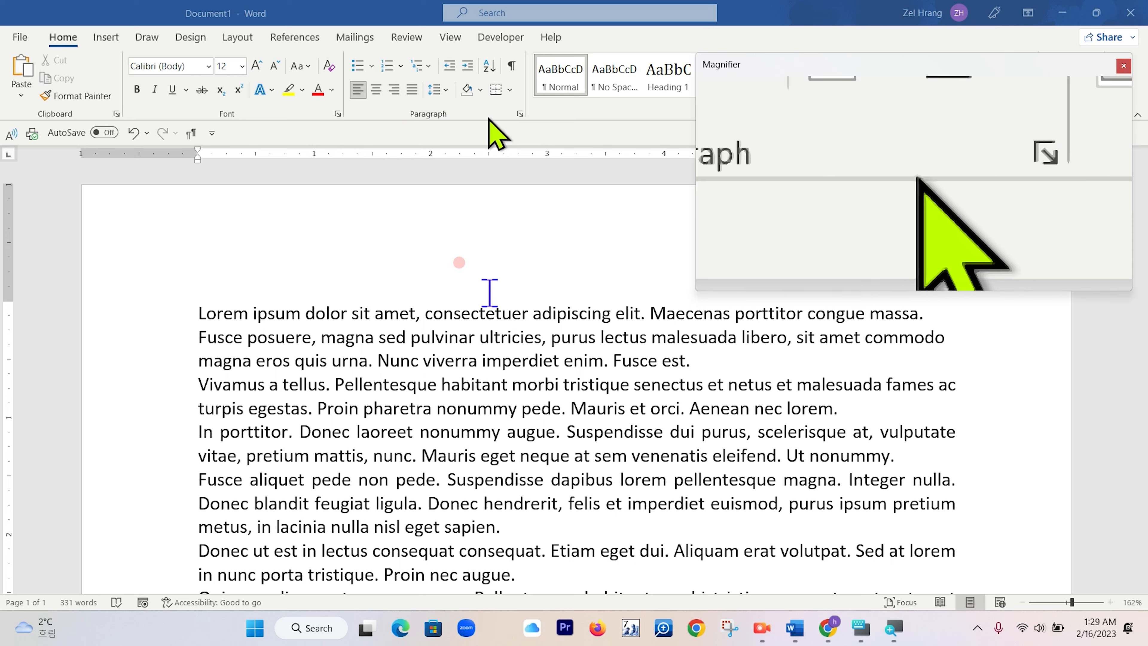
# Reopen the paragraph settings and choose a Hanging special indent for the first paragraph.
pyautogui.click(520, 114)
pyautogui.moveTo(723, 20); pyautogui.dragTo(362, 81)
pyautogui.click(545, 233)
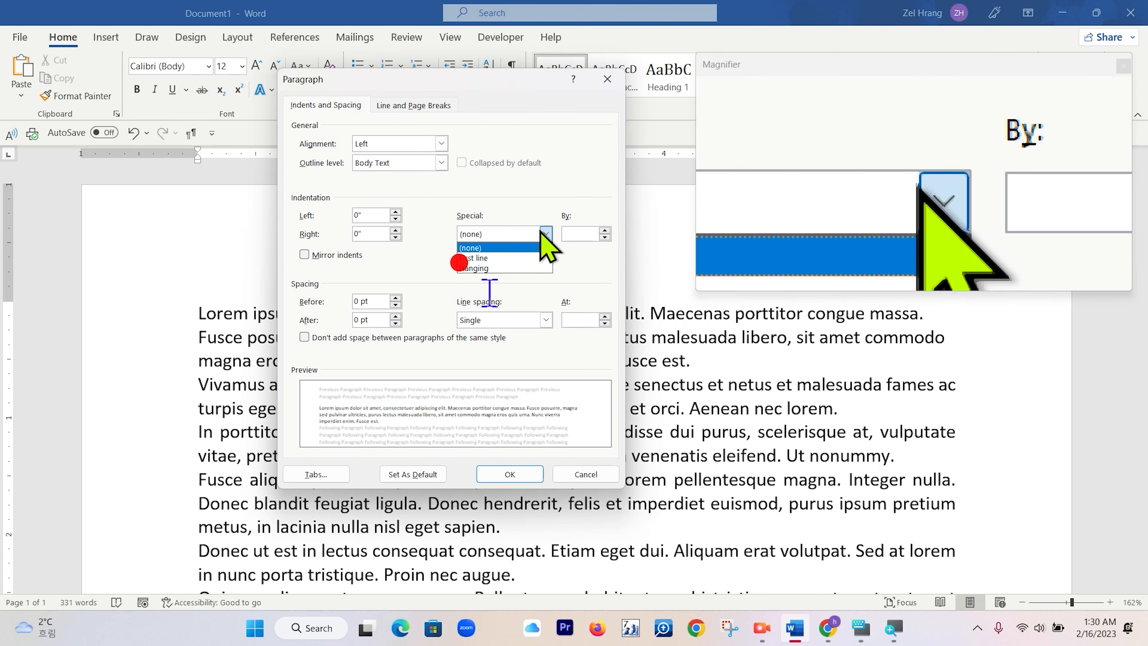
pyautogui.click(500, 268)
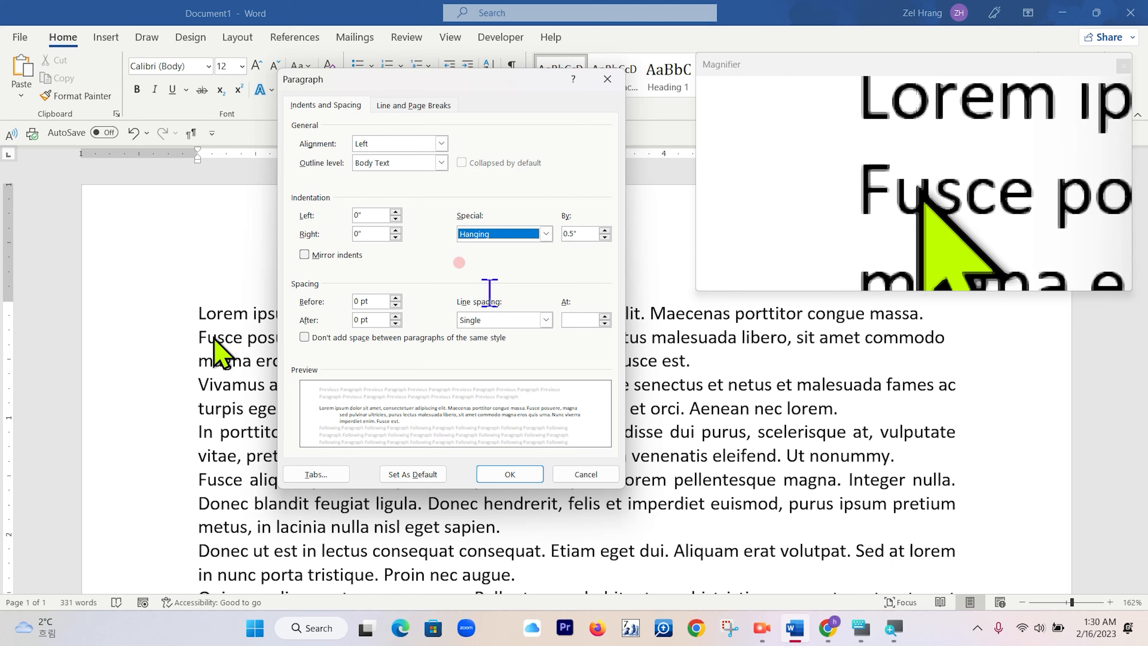
# Apply the hanging indent and insert a blank paragraph after the first paragraph ending 'Fusce est.'.
pyautogui.click(511, 479)
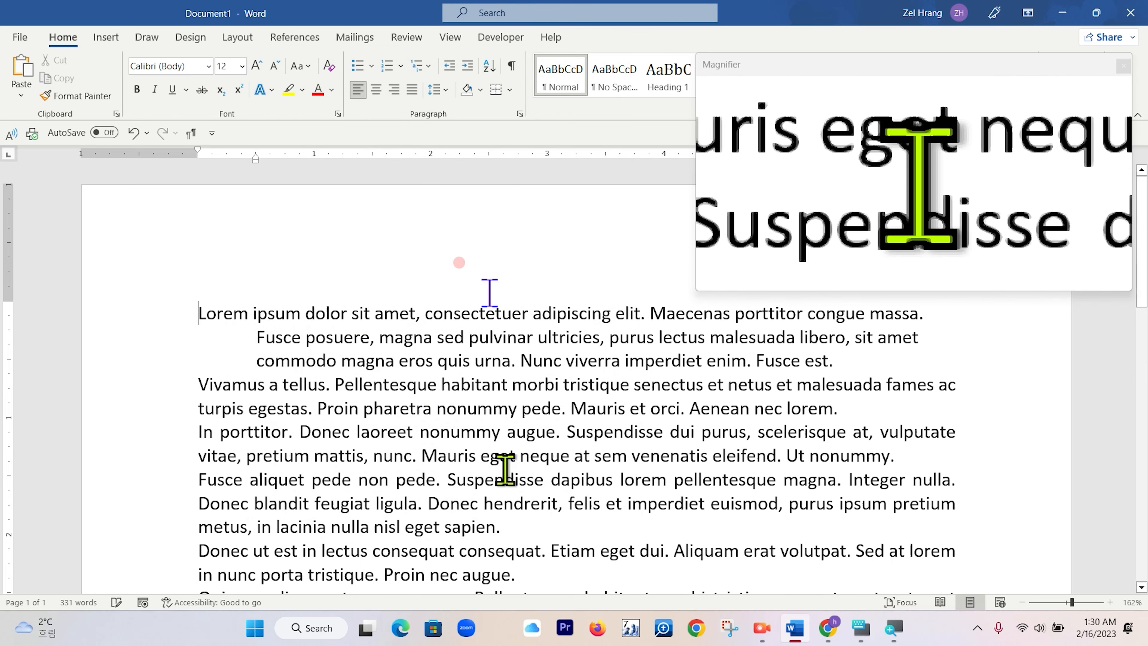
pyautogui.click(842, 363)
pyautogui.press('Return')
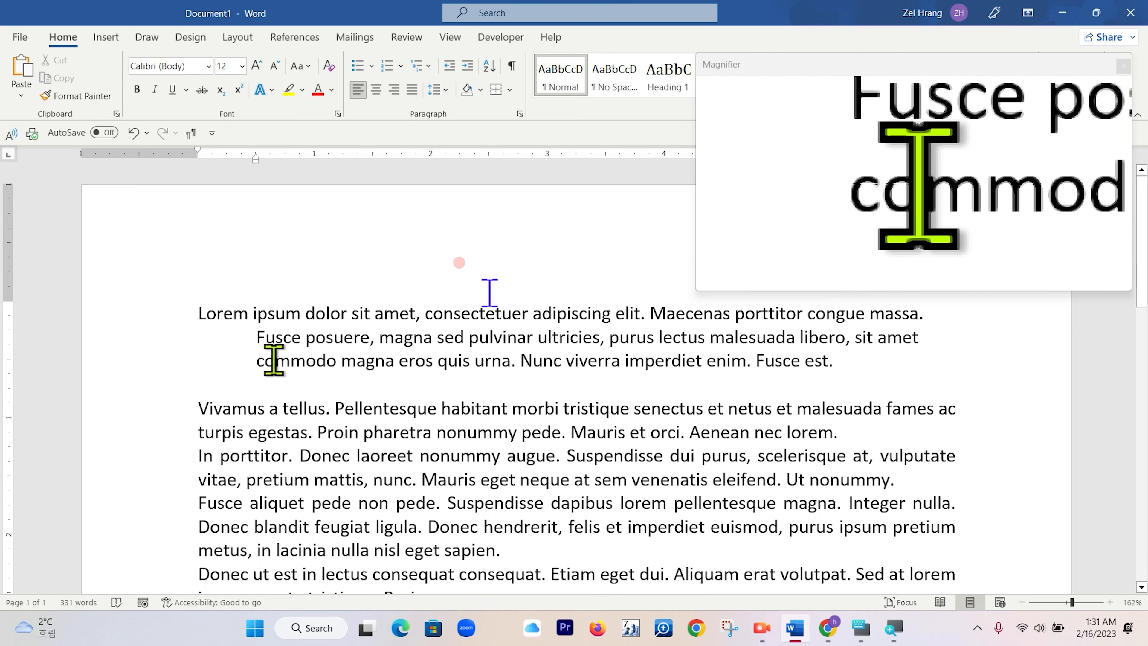
# Change the first paragraph's hanging indent to 0.25" and remove the space before 'Fusce posuere'.
pyautogui.click(520, 113)
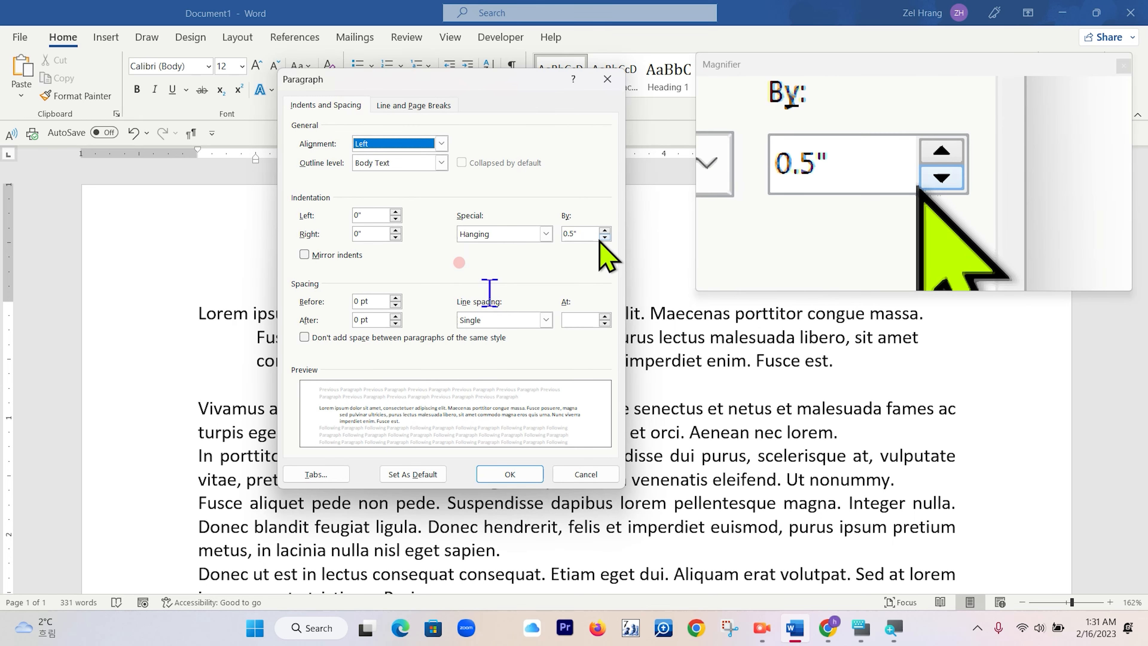
pyautogui.write('0.25')
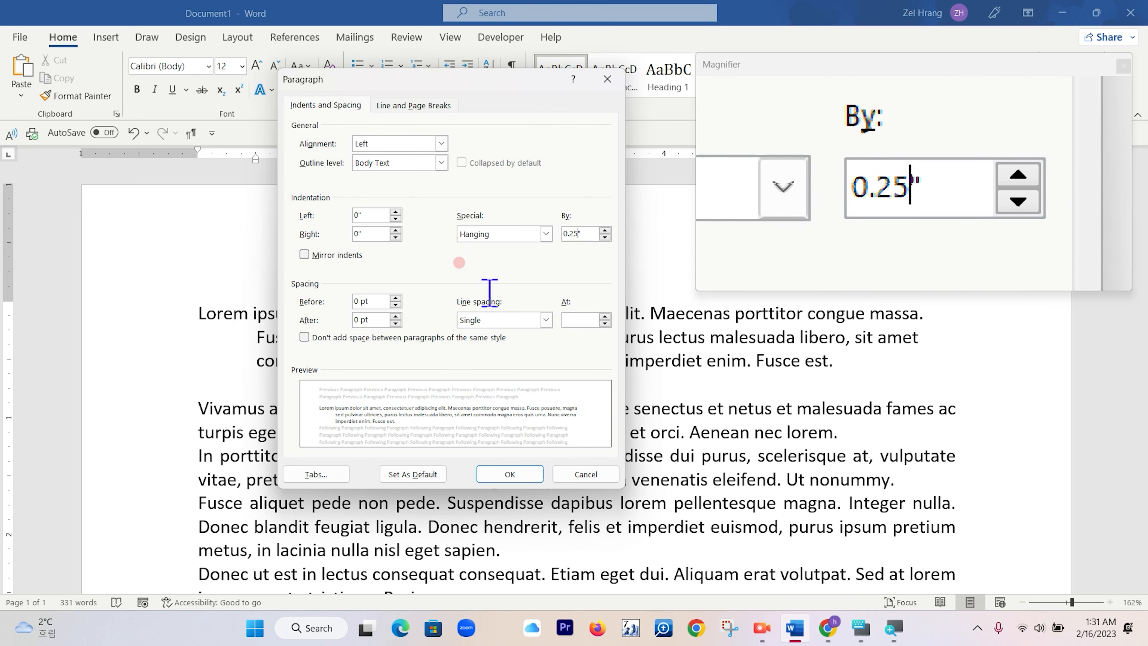
pyautogui.click(505, 476)
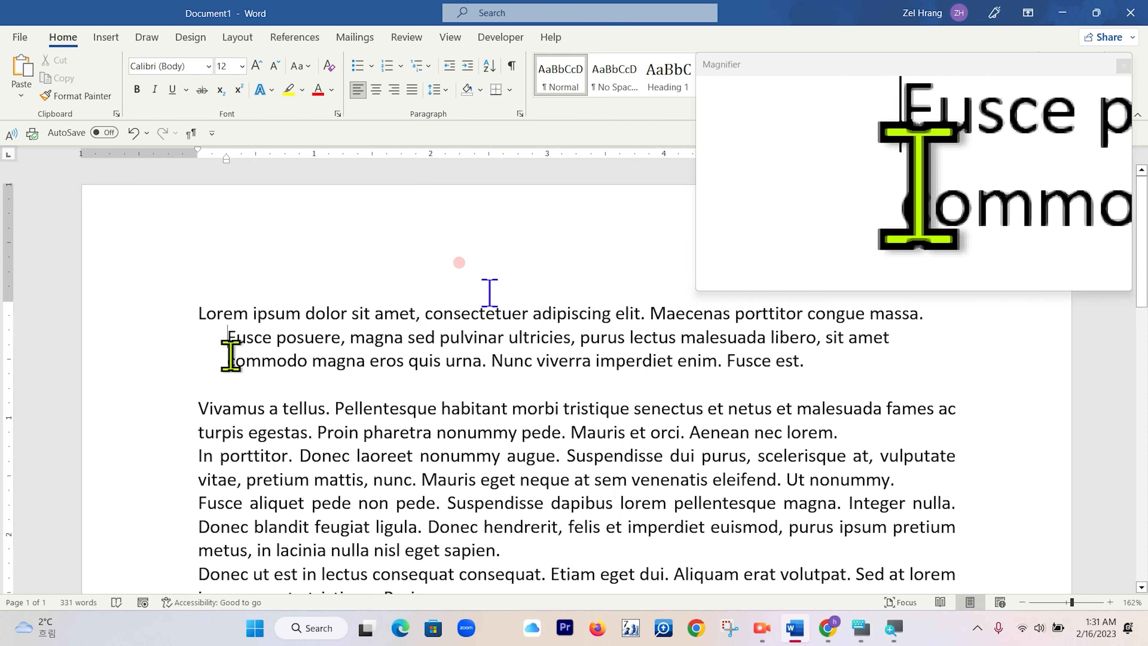
pyautogui.press('BackSpace')
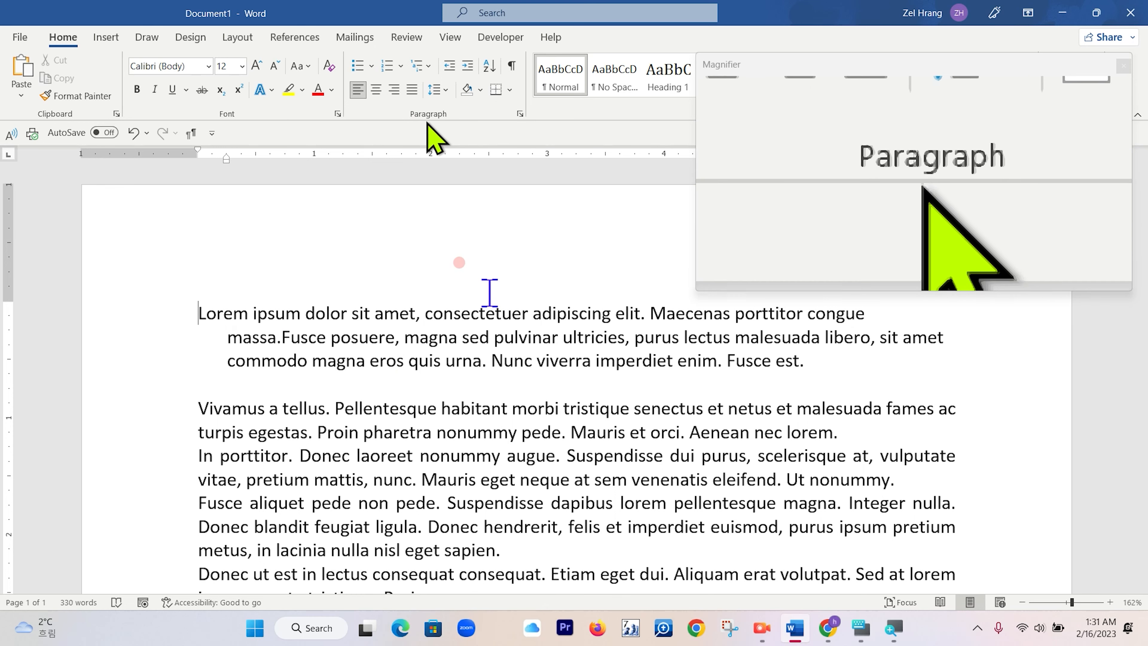
# Set the first paragraph's line spacing to 1.5 lines in the Paragraph dialog.
pyautogui.click(520, 114)
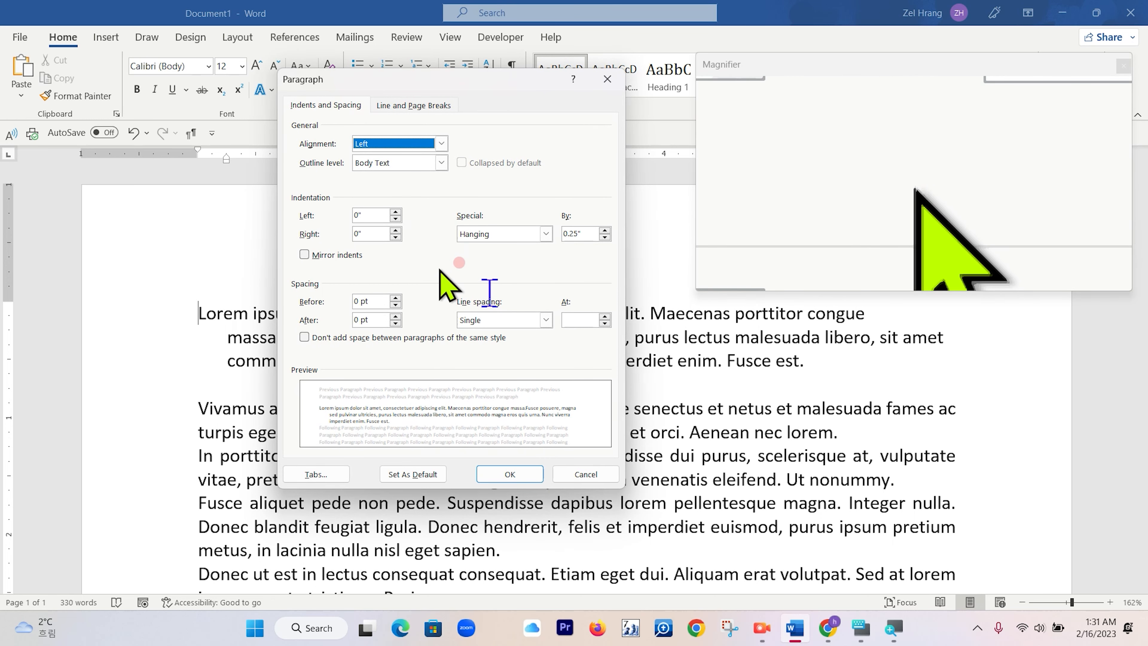
pyautogui.click(546, 319)
pyautogui.click(515, 347)
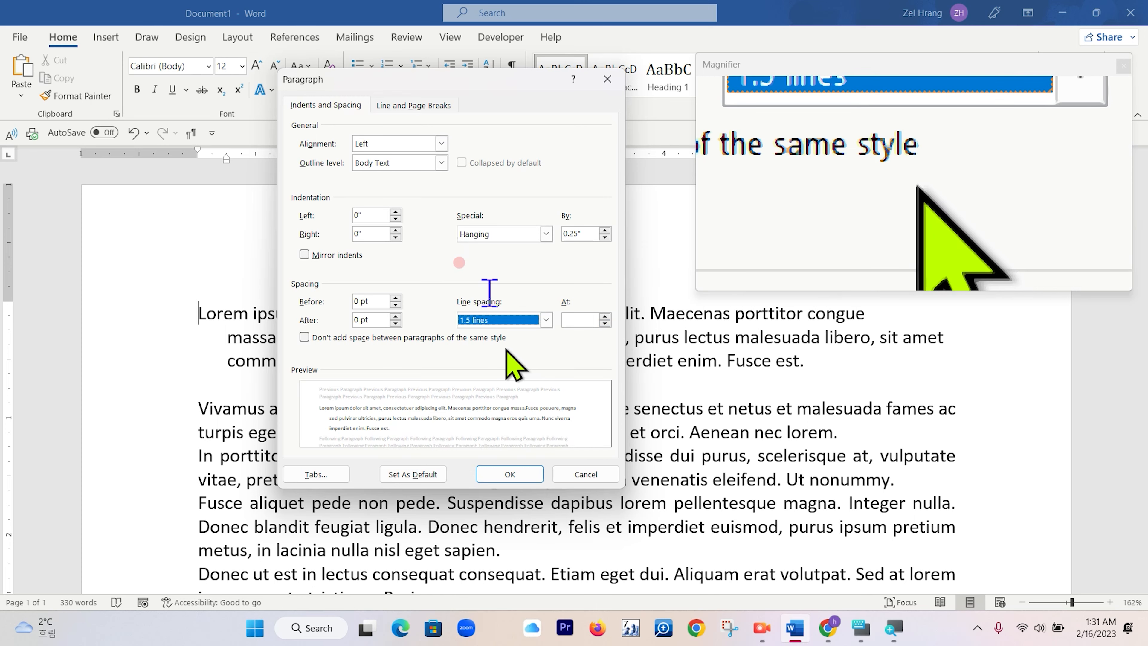
pyautogui.click(515, 479)
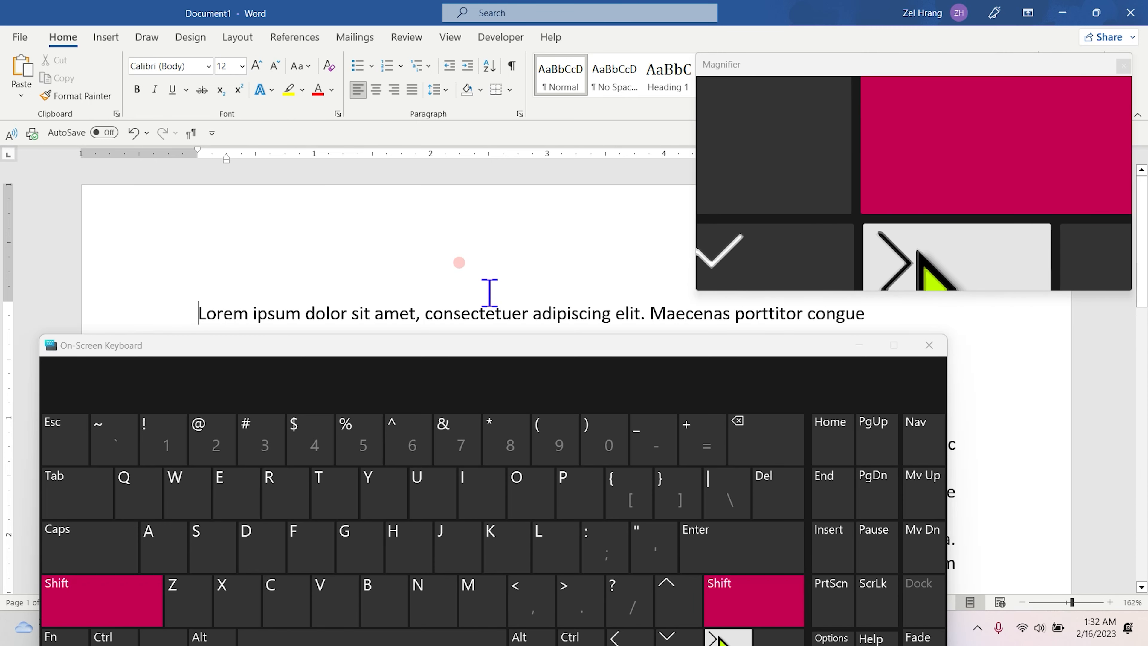
# Extend a selection one character at a time from the start of the first paragraph using the on-screen keyboard.
pyautogui.click(717, 637)
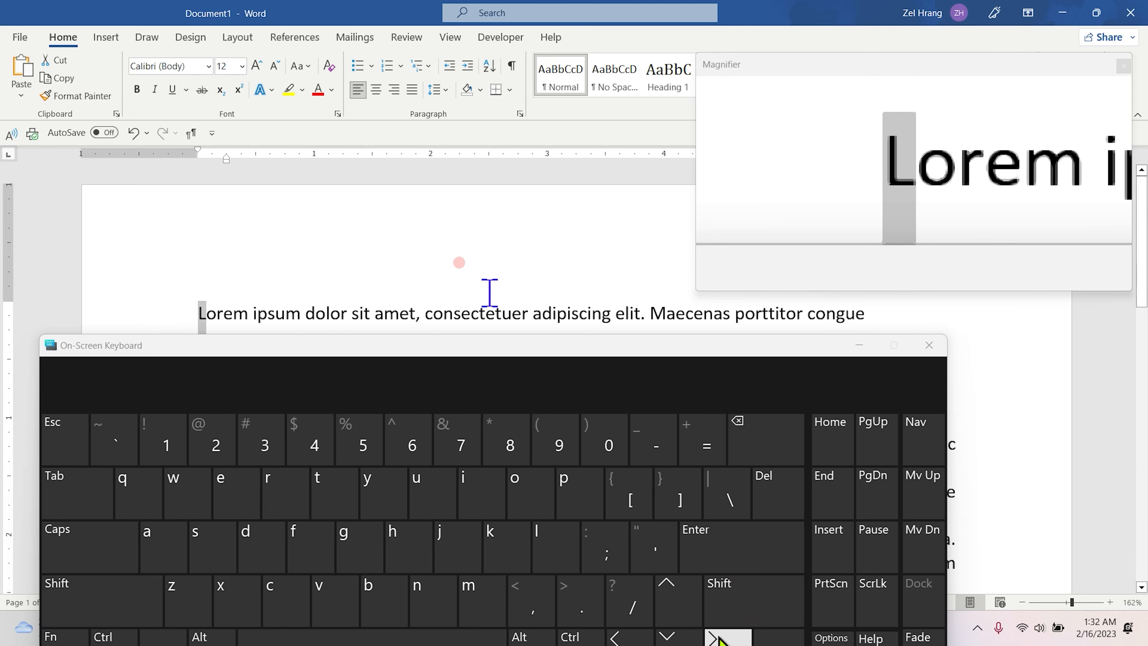
pyautogui.click(59, 597)
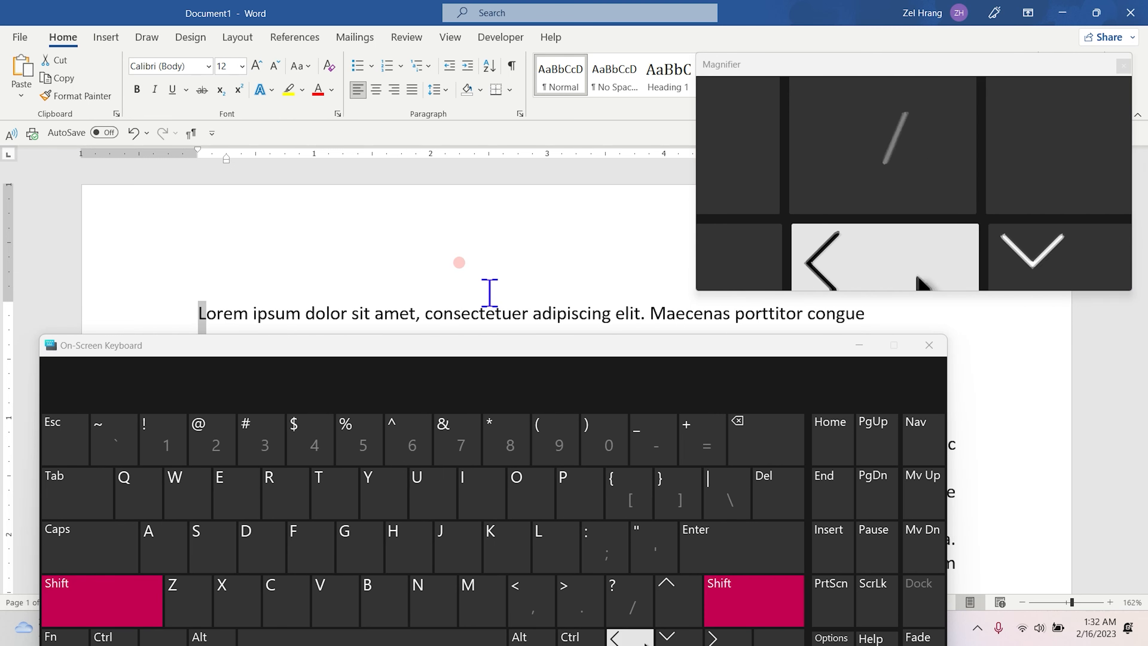
pyautogui.click(718, 637)
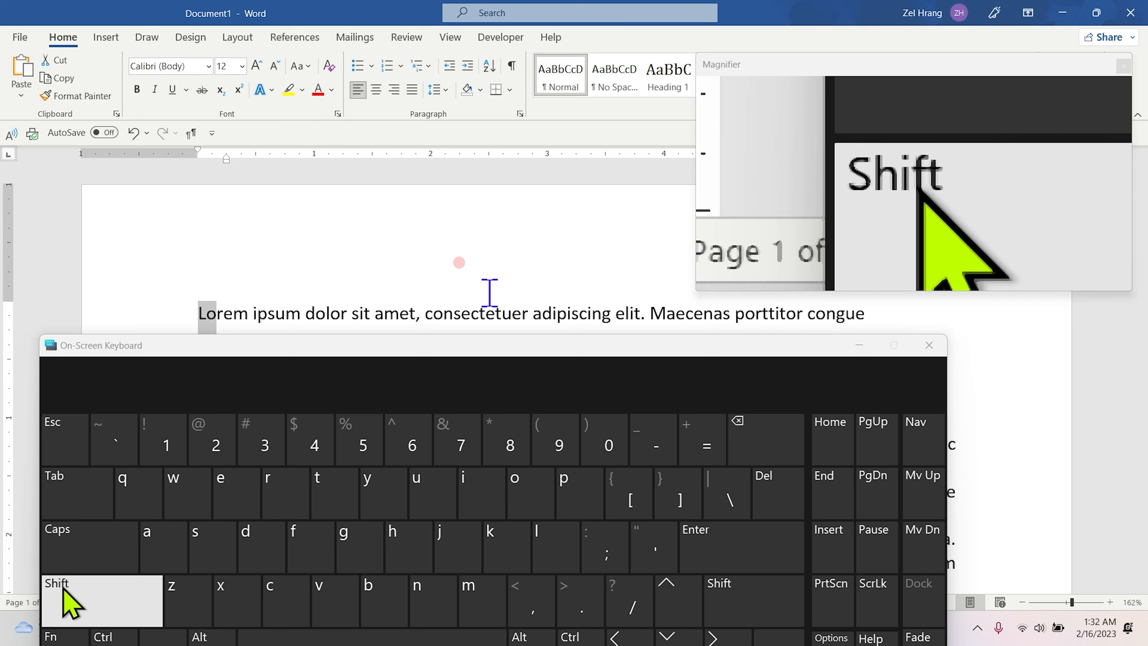
pyautogui.click(66, 603)
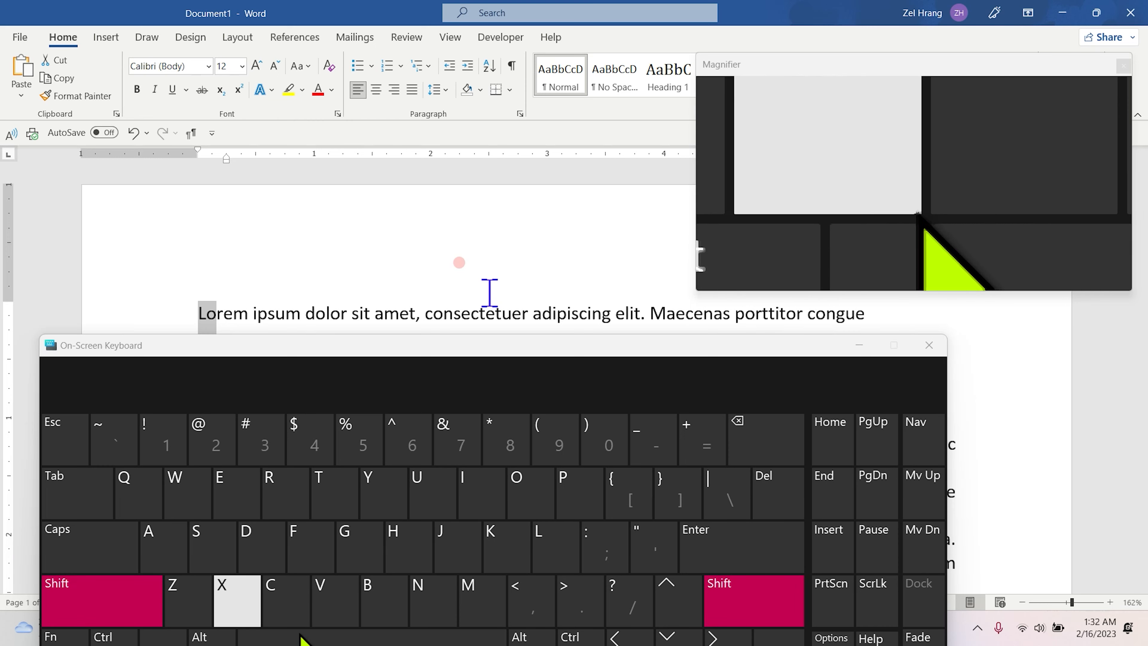
pyautogui.click(718, 637)
pyautogui.click(93, 611)
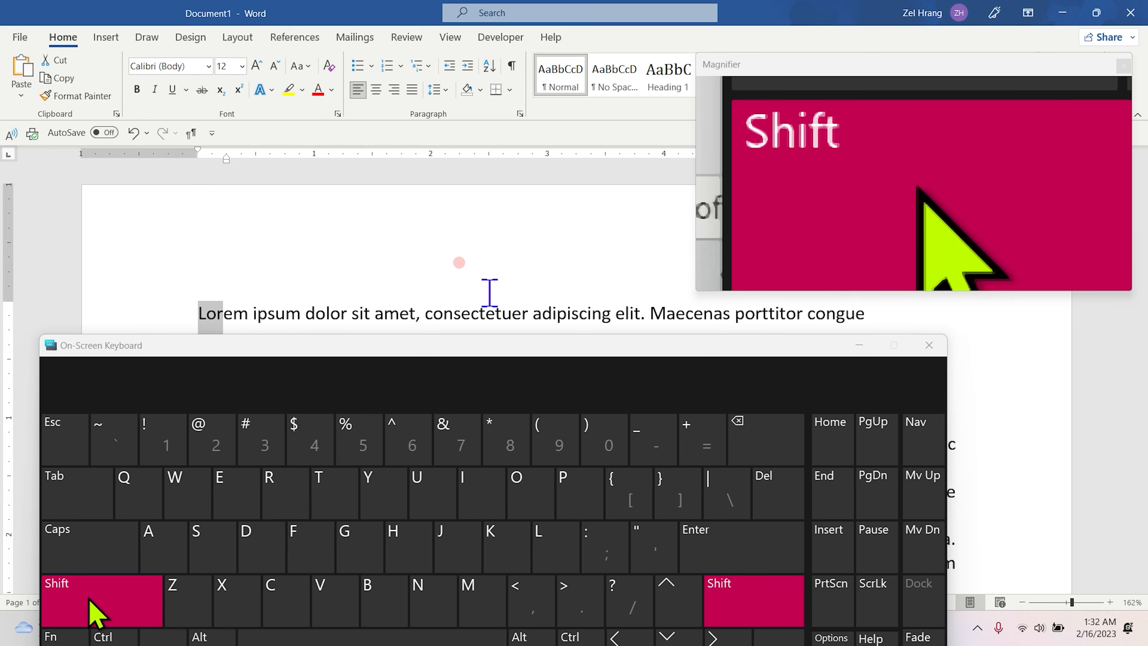
pyautogui.click(717, 638)
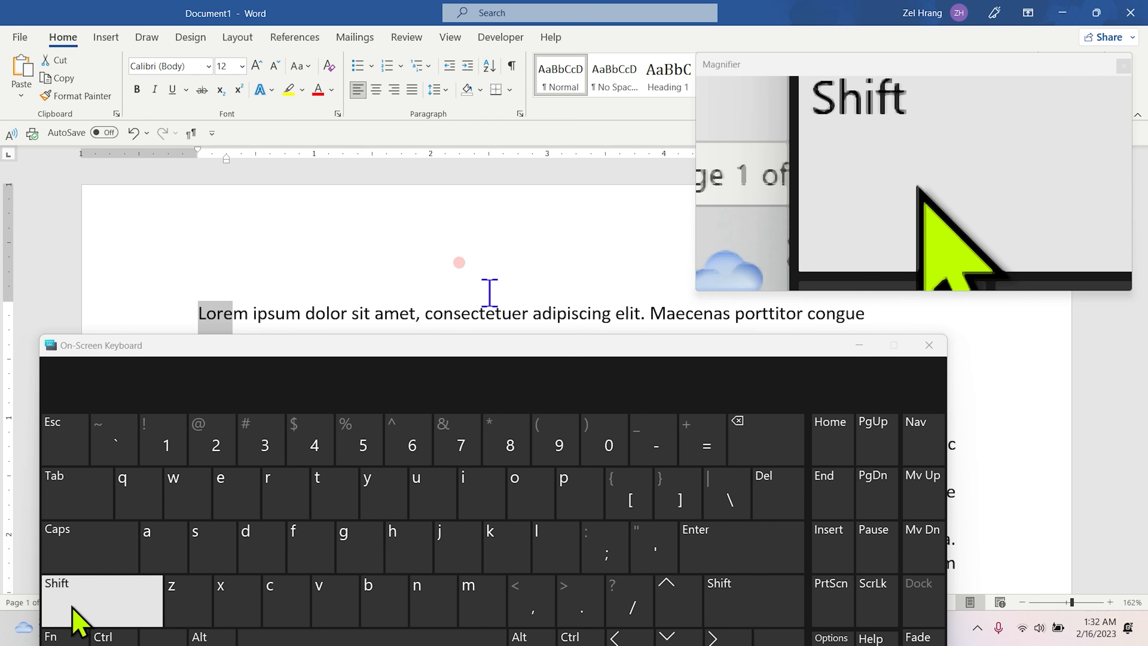
# Select the opening words 'Lorem ipsum dolor' one word at a time from the start of the paragraph.
pyautogui.click(197, 314)
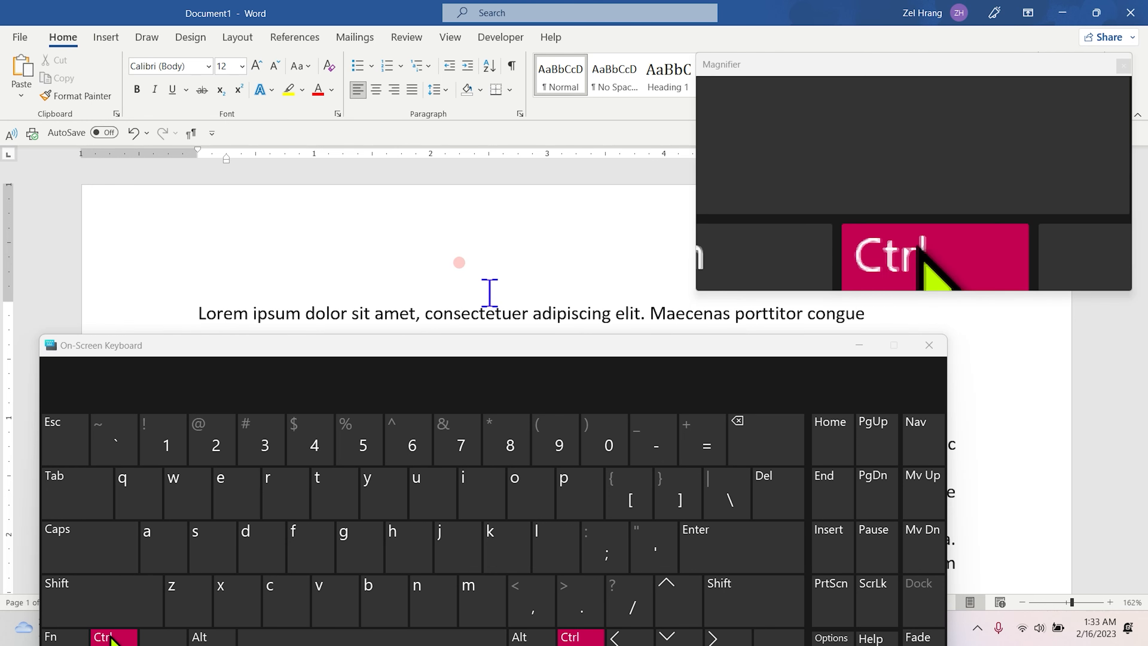
pyautogui.click(104, 599)
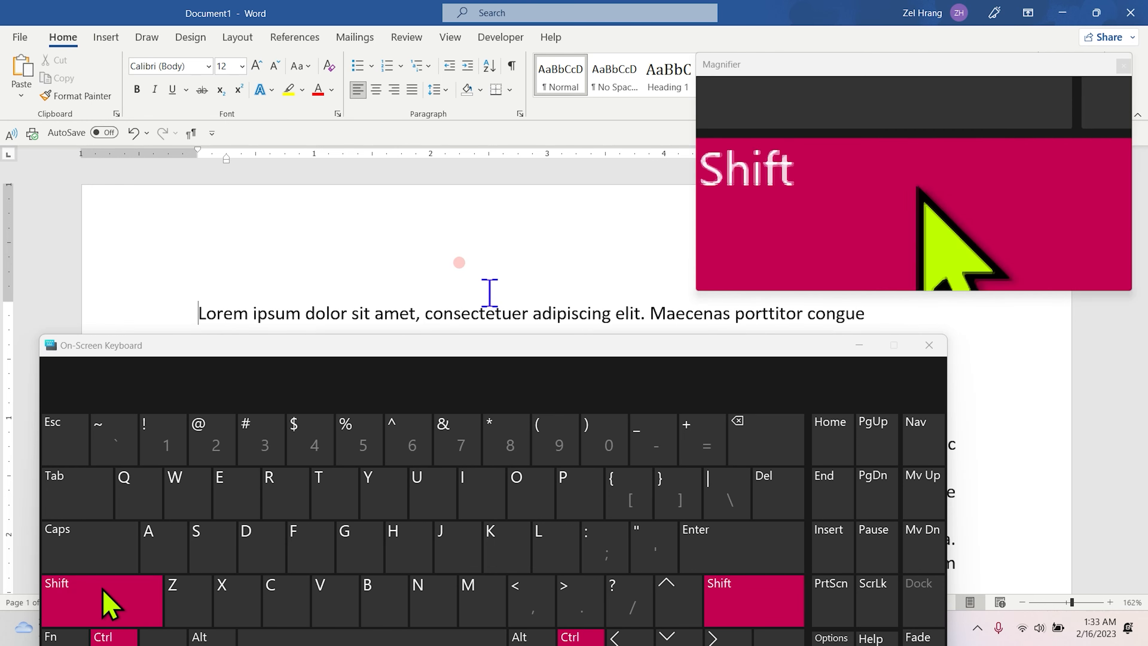
pyautogui.click(710, 636)
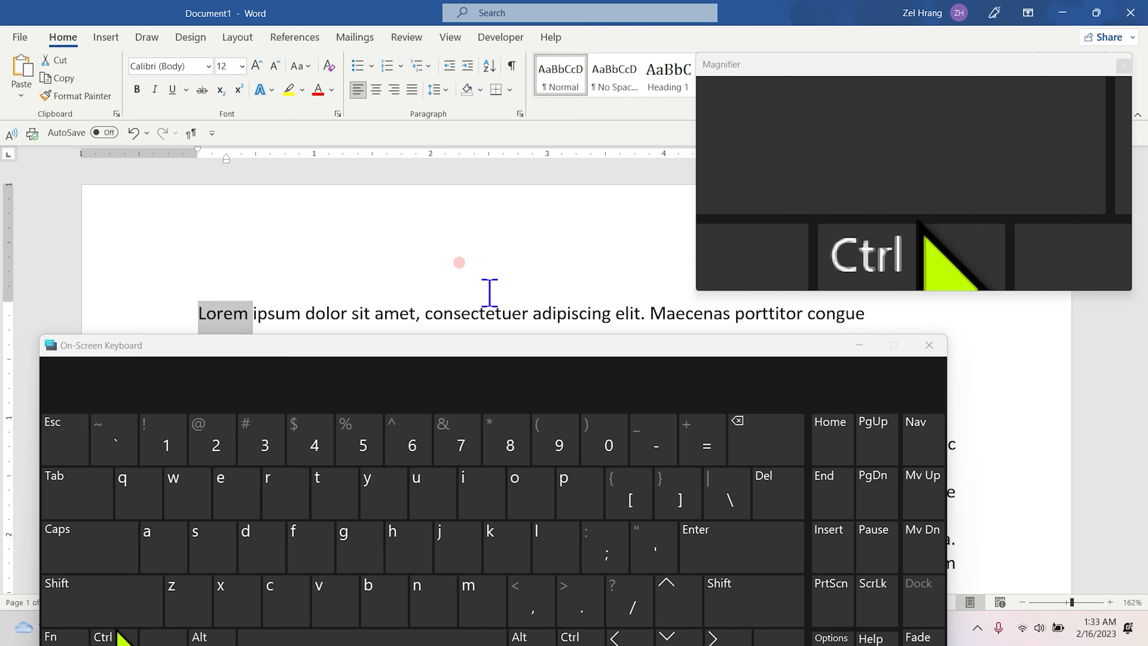
pyautogui.click(111, 596)
pyautogui.click(713, 637)
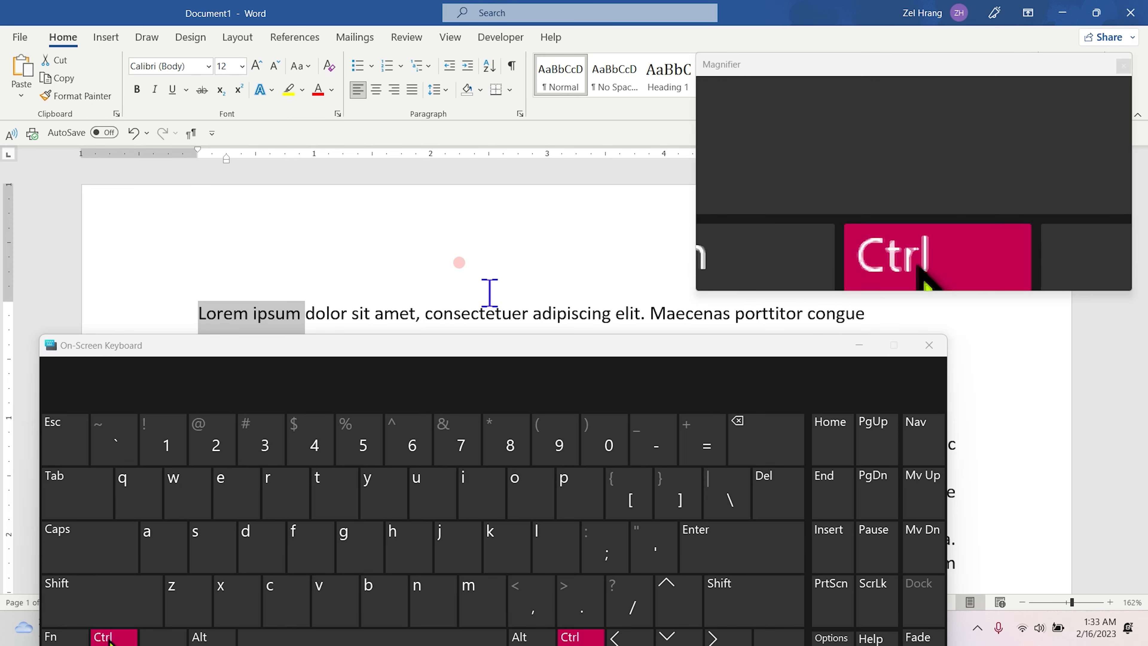
pyautogui.click(93, 601)
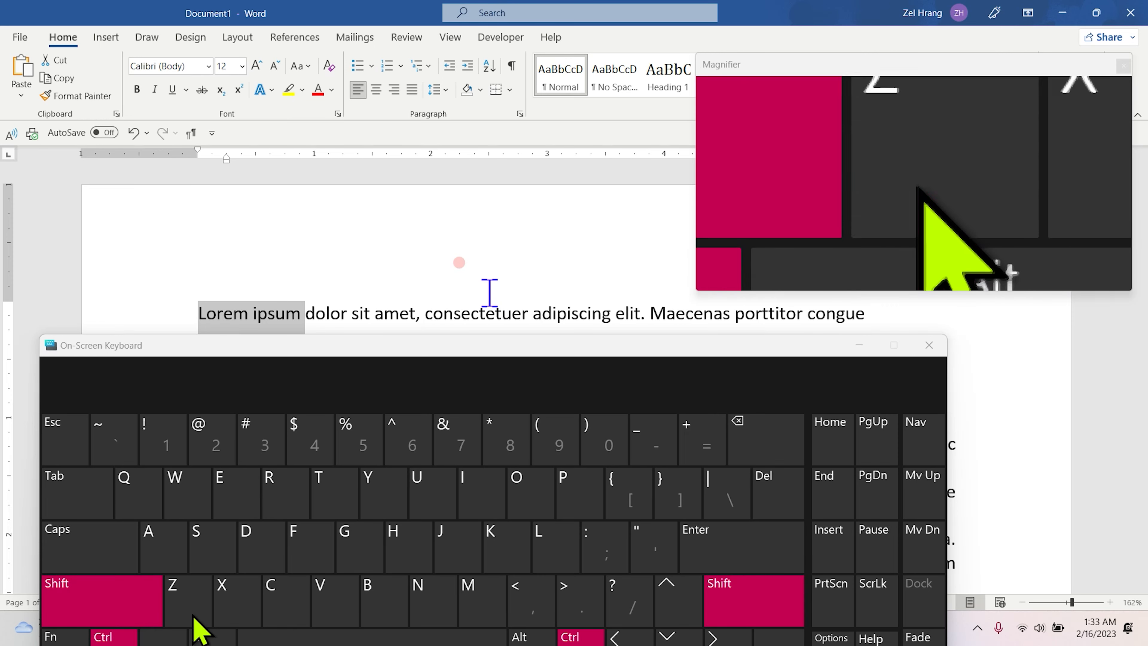
pyautogui.click(721, 638)
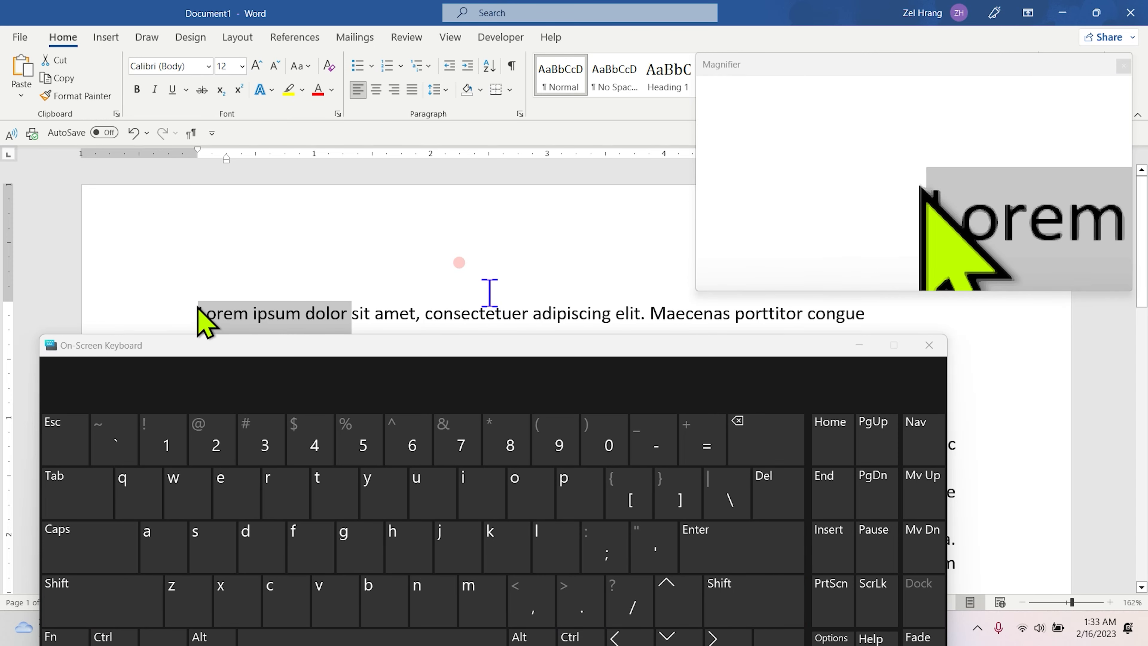
# Select the whole first line of the paragraph from its start to the line end.
pyautogui.click(197, 312)
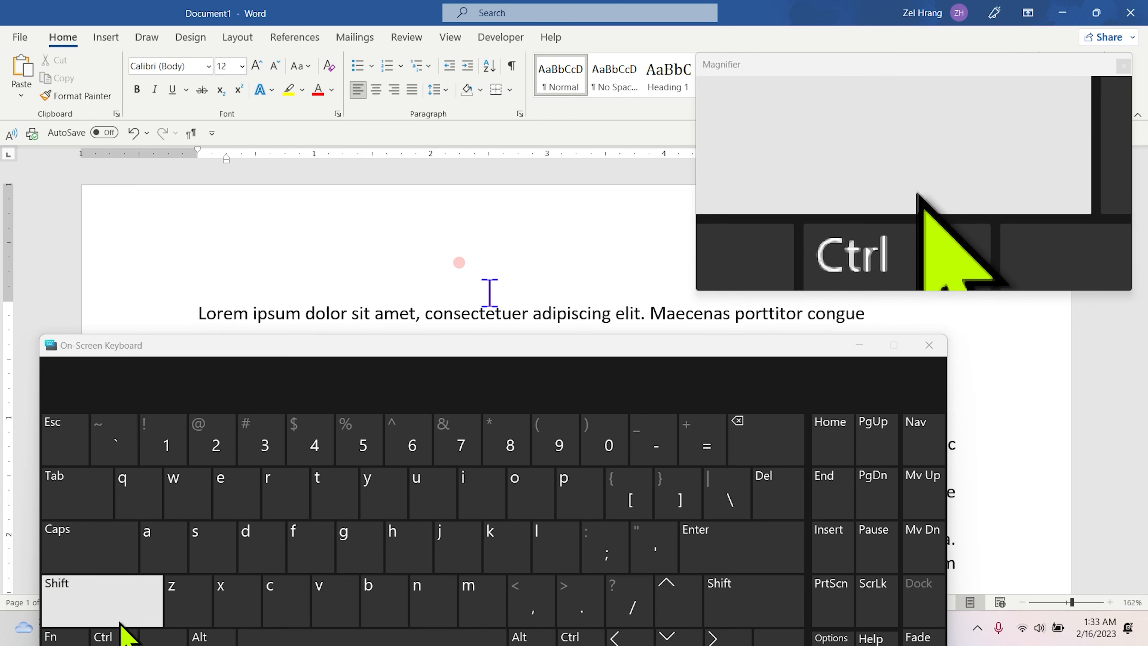
pyautogui.click(149, 601)
pyautogui.click(824, 483)
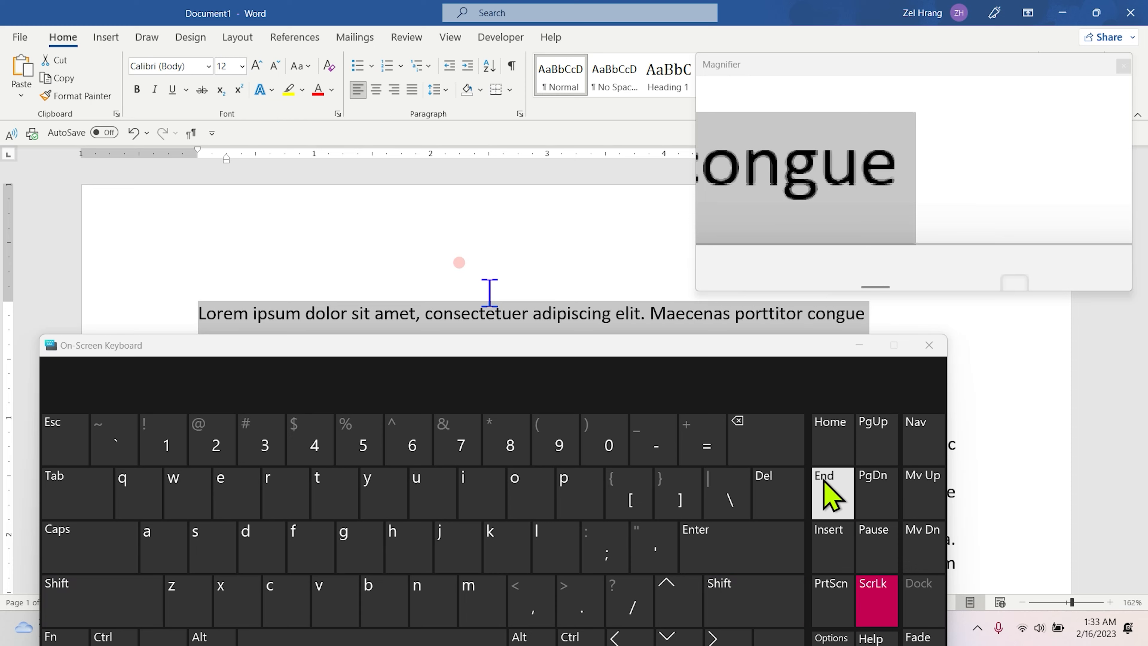
# Select the first line of the 'Vivamus a tellus' paragraph from its start to the line end.
pyautogui.scroll(-3, 583, 211)
pyautogui.scroll(3, 574, 229)
pyautogui.scroll(-3, 561, 224)
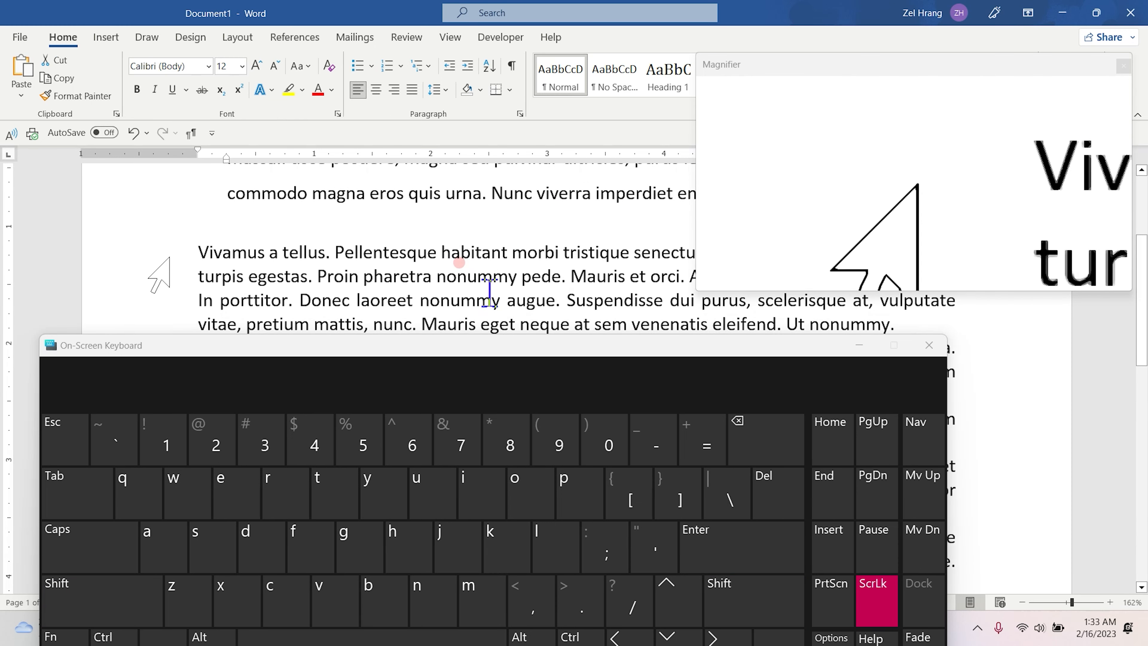
pyautogui.click(201, 248)
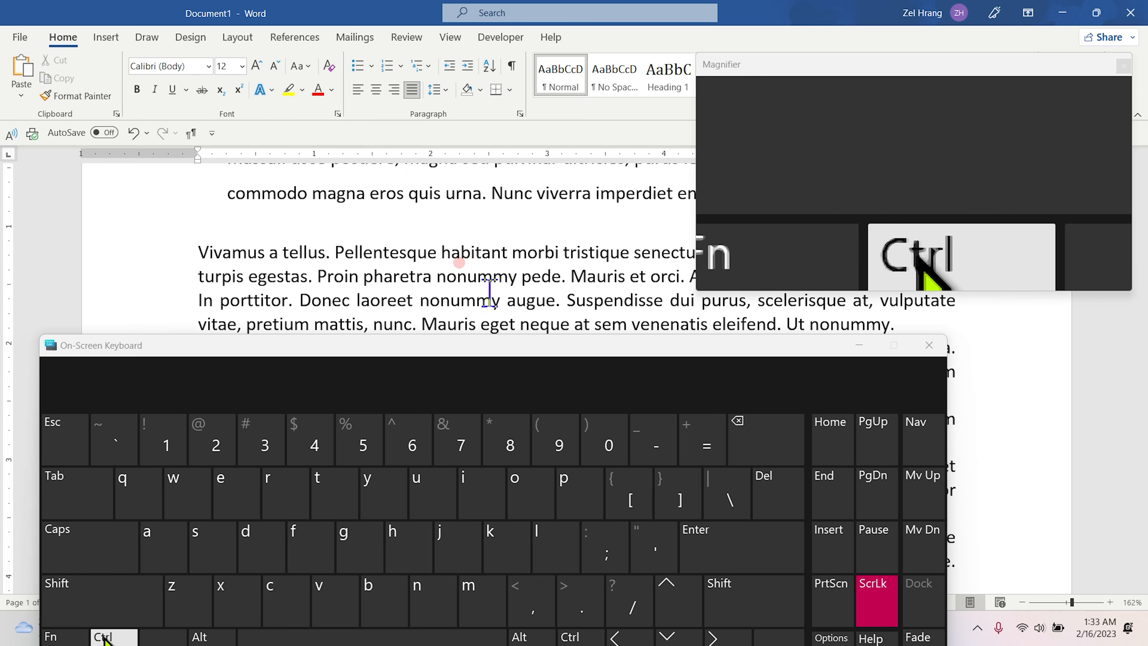
pyautogui.click(94, 615)
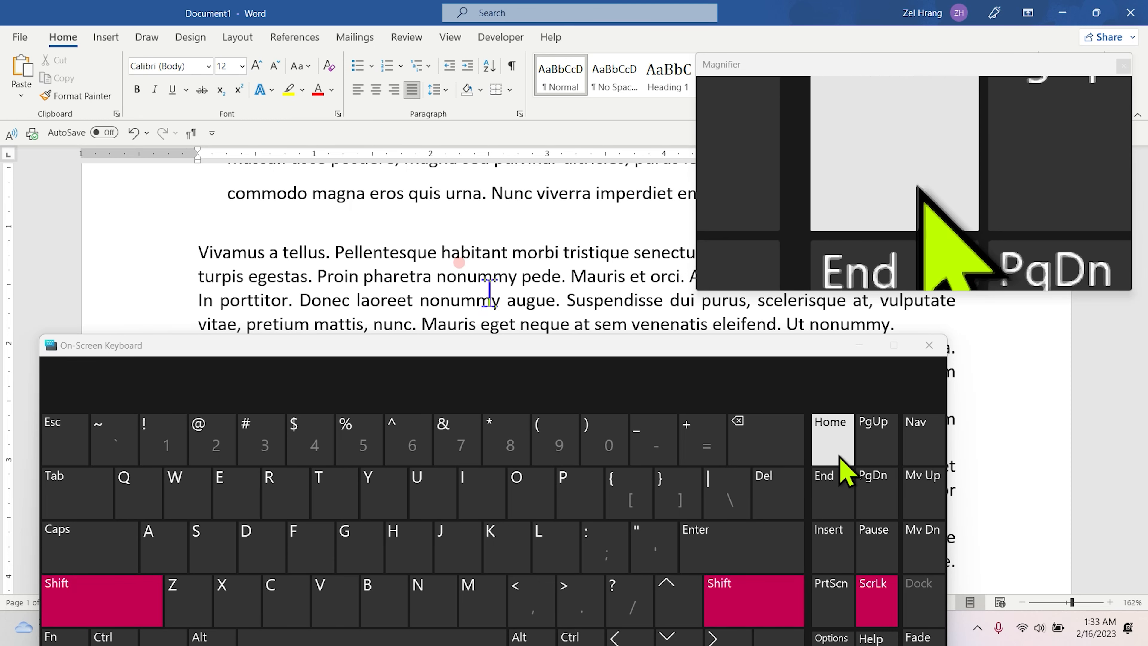
pyautogui.click(841, 492)
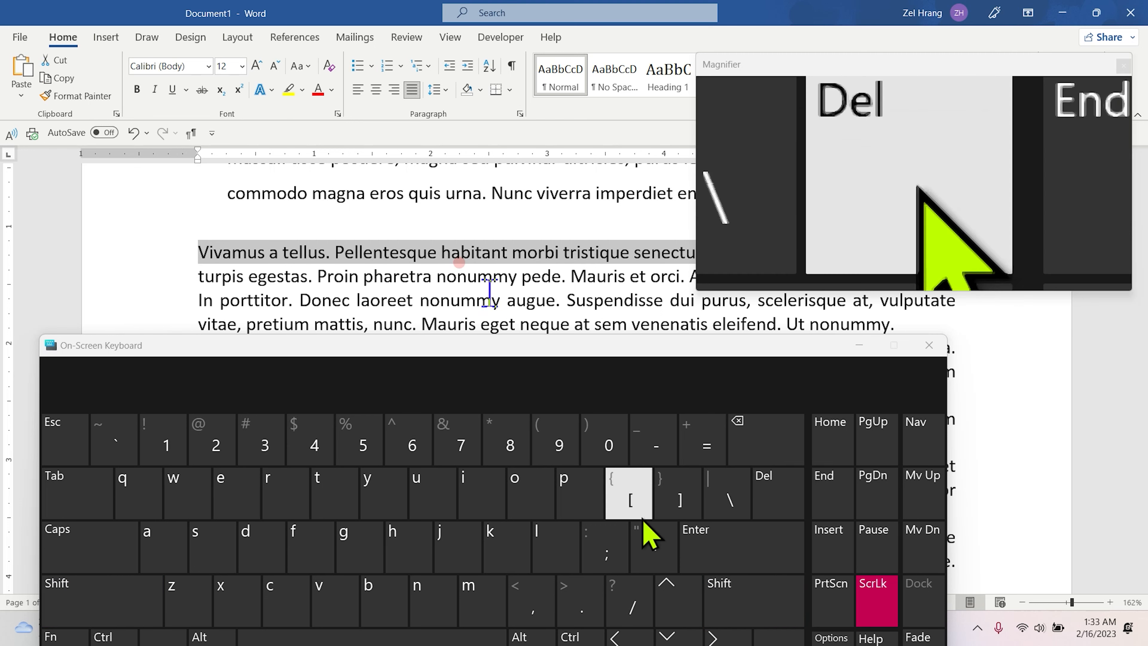
# Select the line beginning 'turpis egestas' from its start to the line end.
pyautogui.click(192, 269)
pyautogui.click(72, 590)
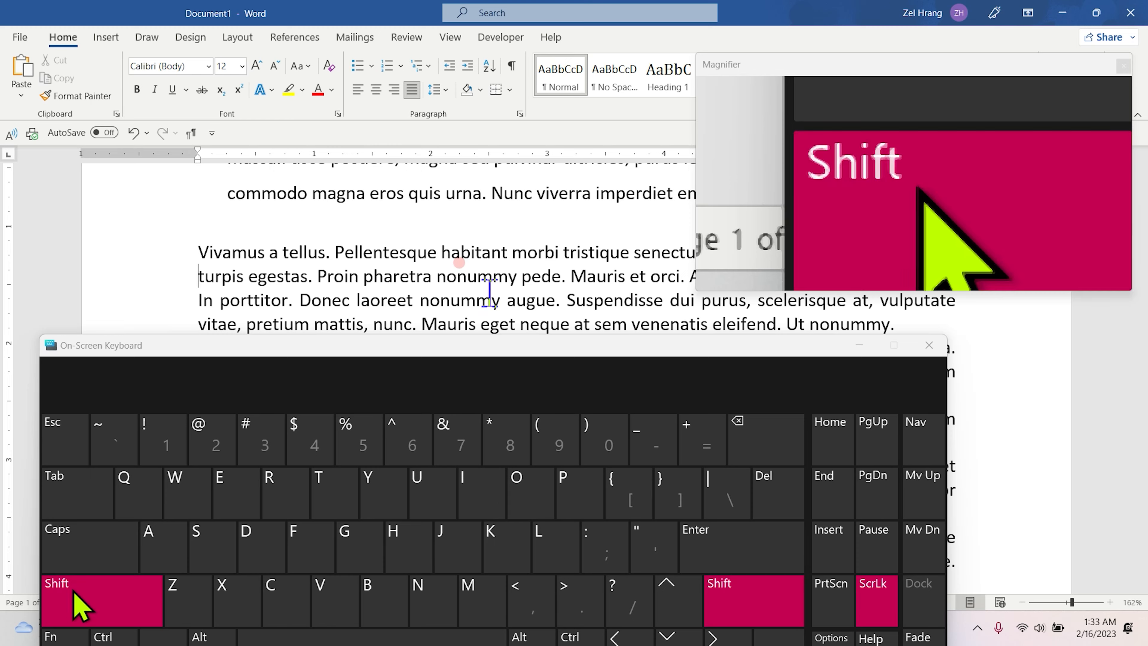
pyautogui.click(827, 493)
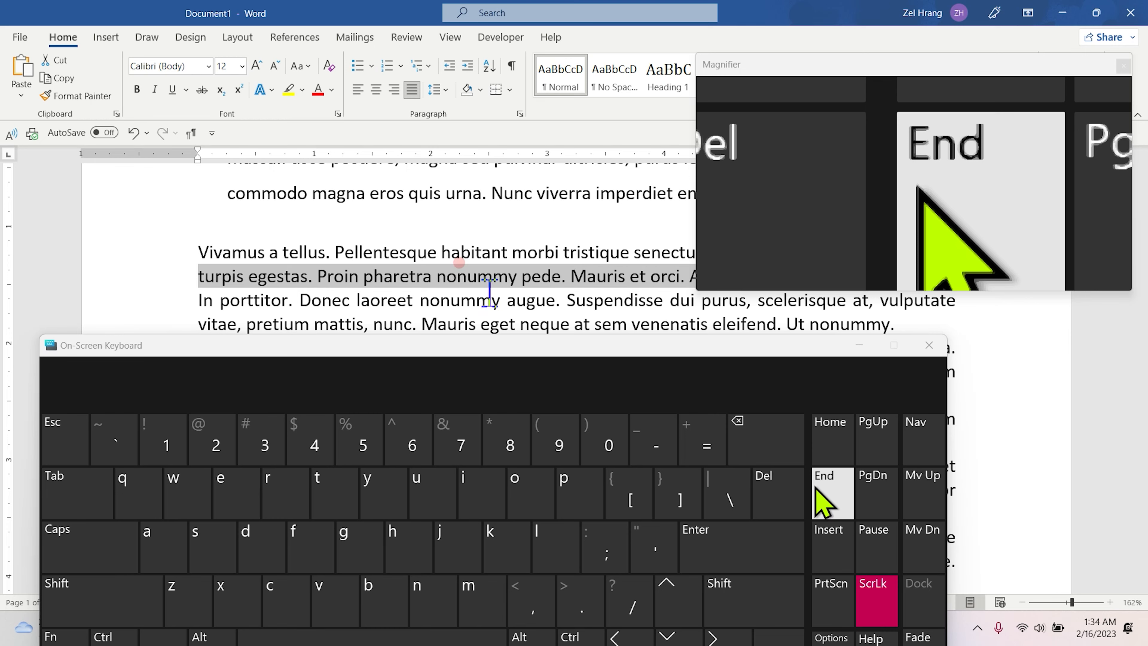
# Select single whole lines from the left margin, one after another, ending on the line starting 'commodo magna'.
pyautogui.click(198, 300)
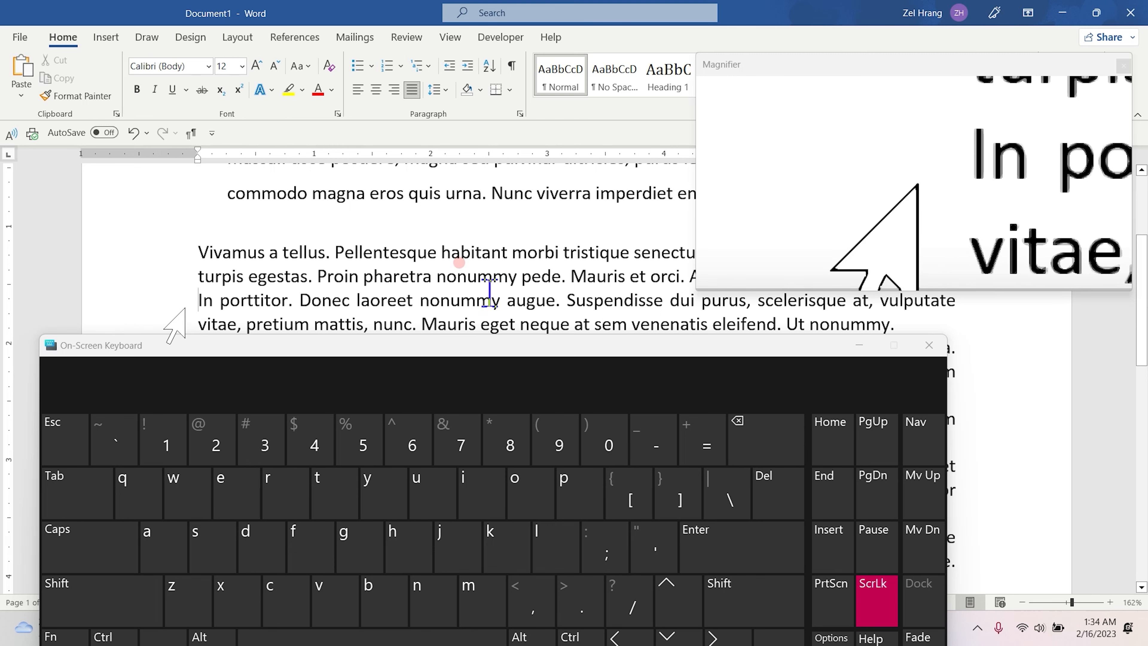
pyautogui.click(185, 309)
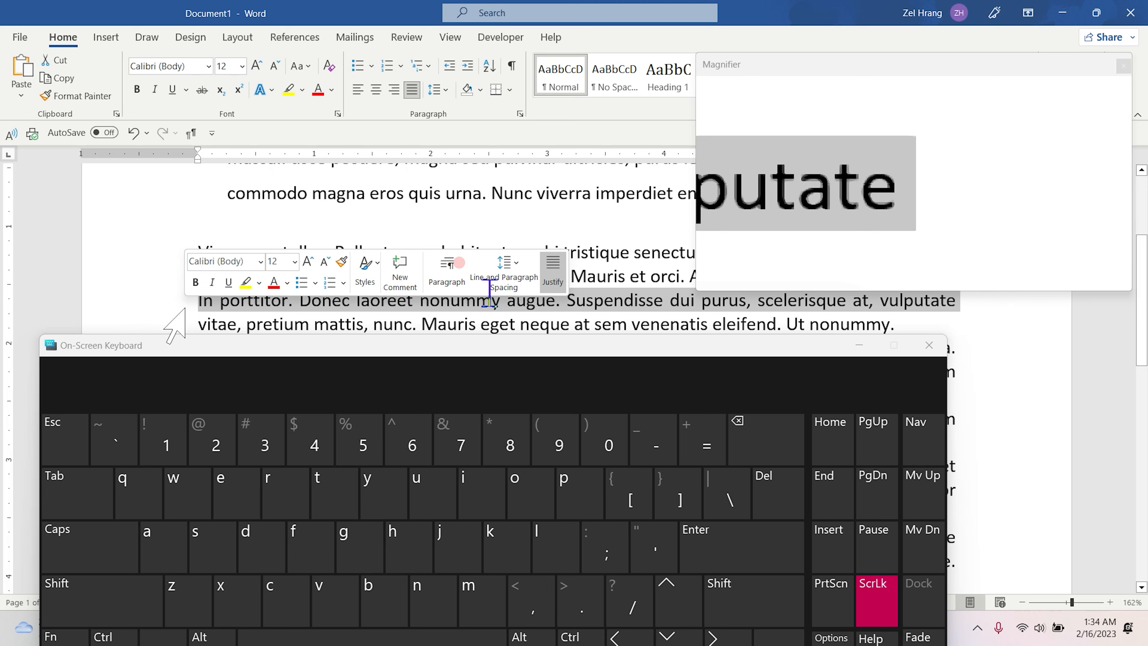
pyautogui.click(612, 240)
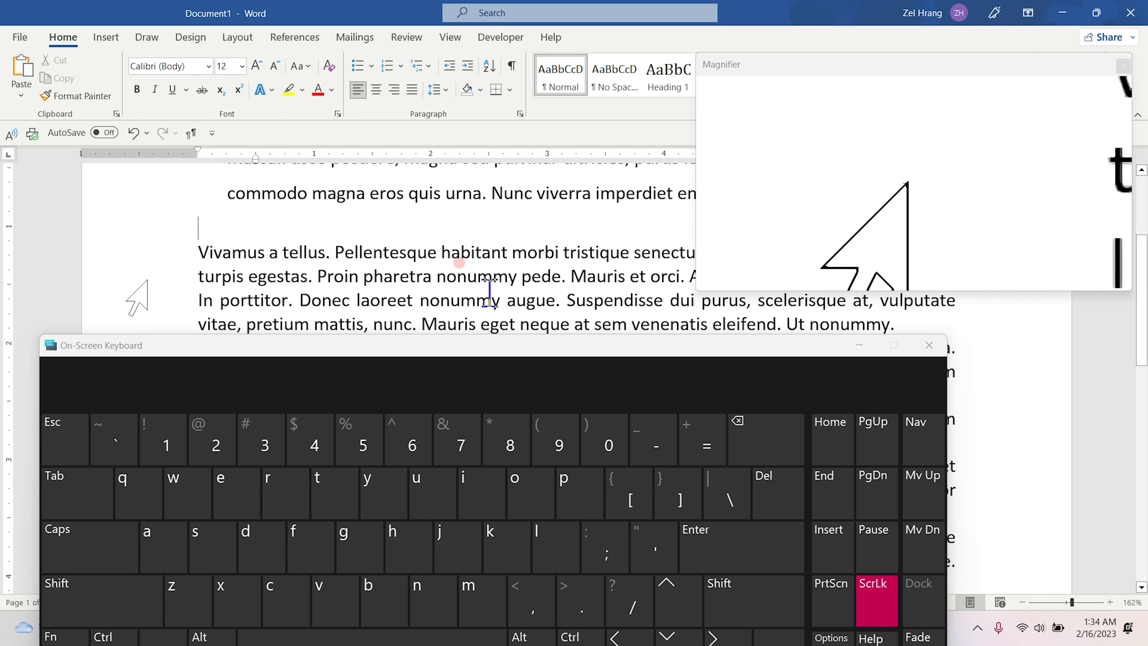
pyautogui.click(187, 272)
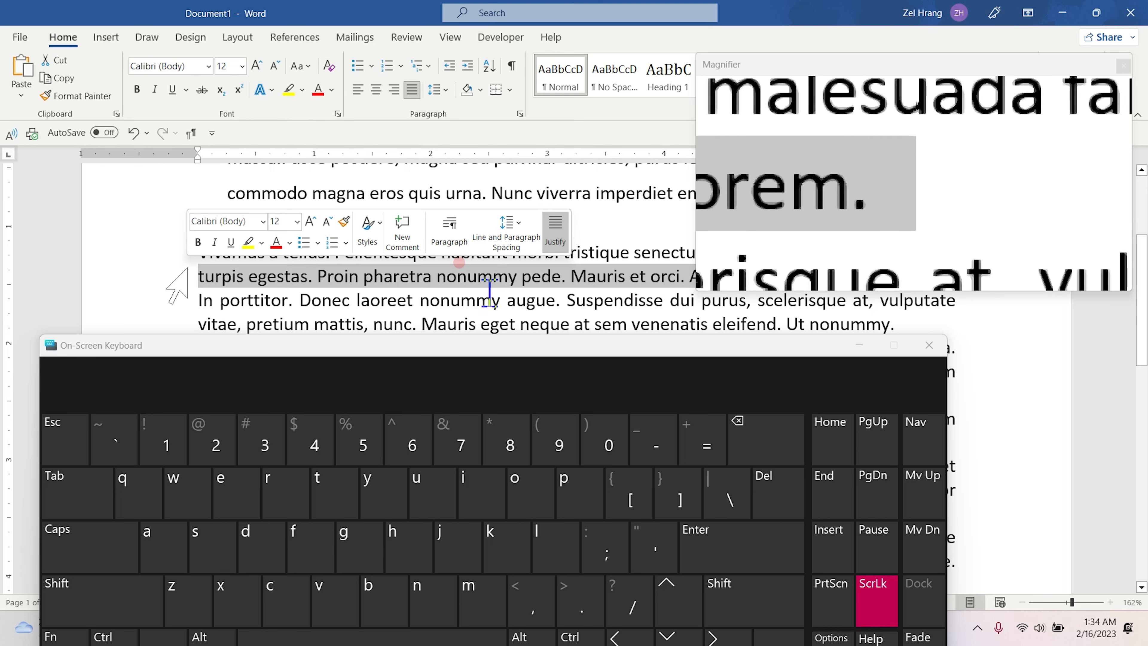
pyautogui.click(194, 272)
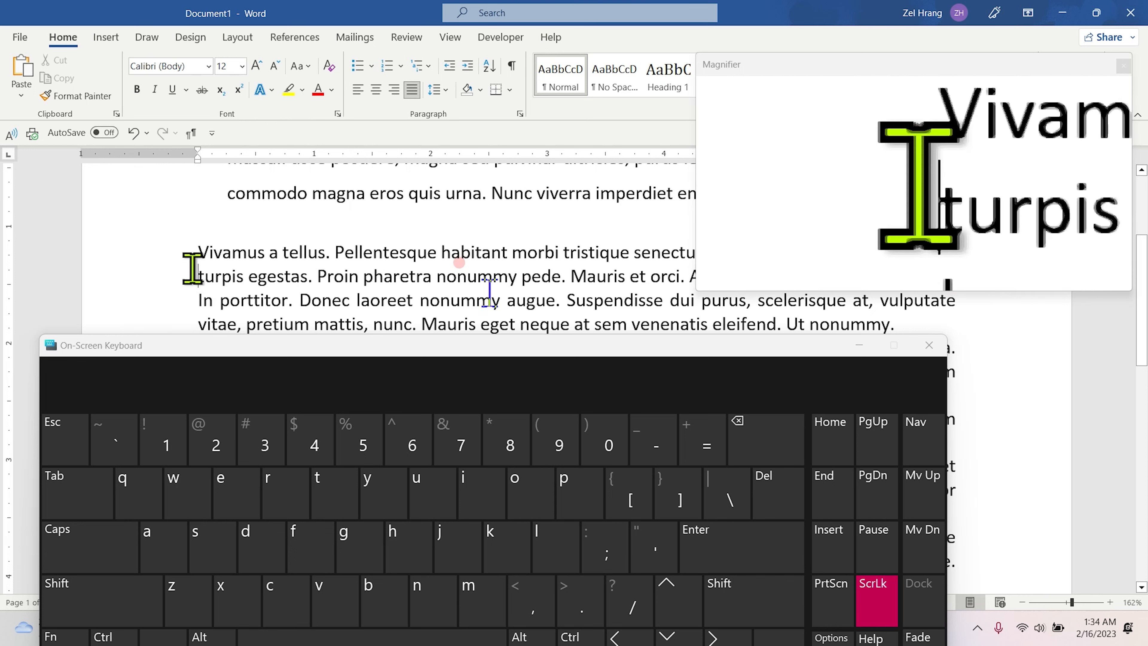
pyautogui.click(180, 197)
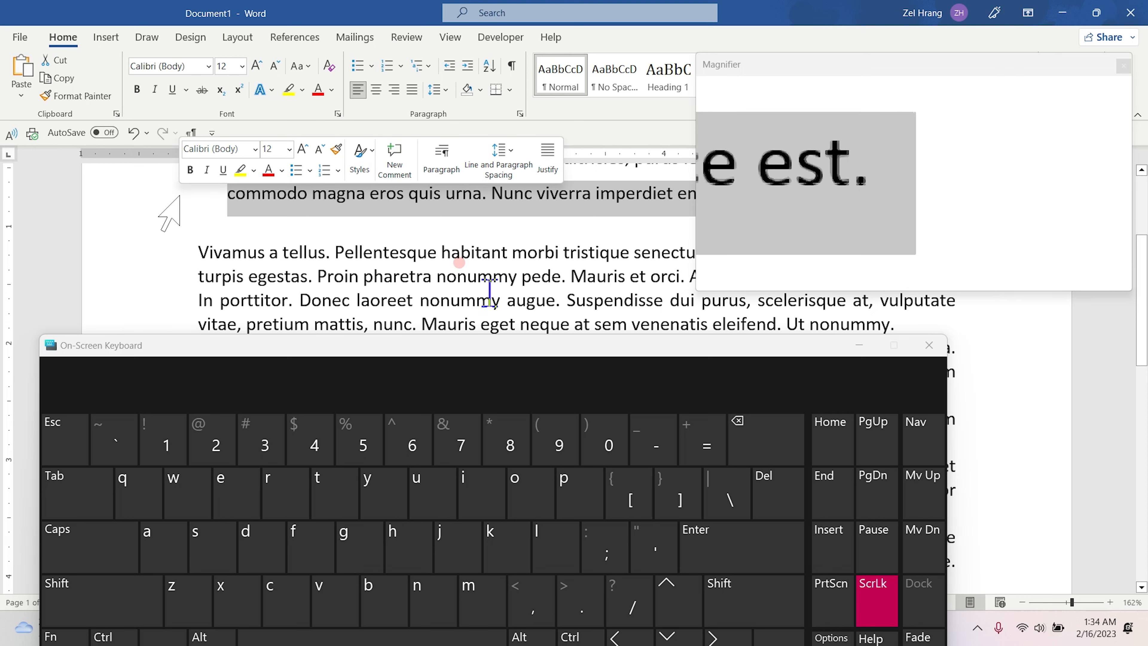
# Close the on-screen keyboard and extend the selection upward by two lines.
pyautogui.click(929, 345)
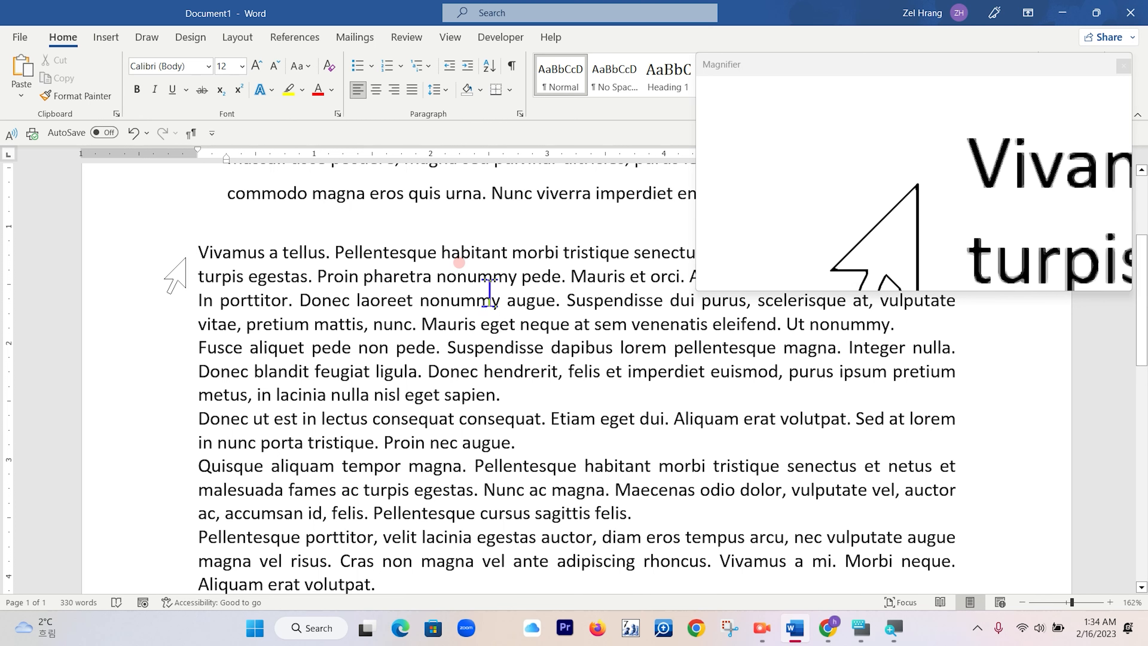
pyautogui.hotkey('shift', 'Up')
pyautogui.hotkey('shift', 'Up')
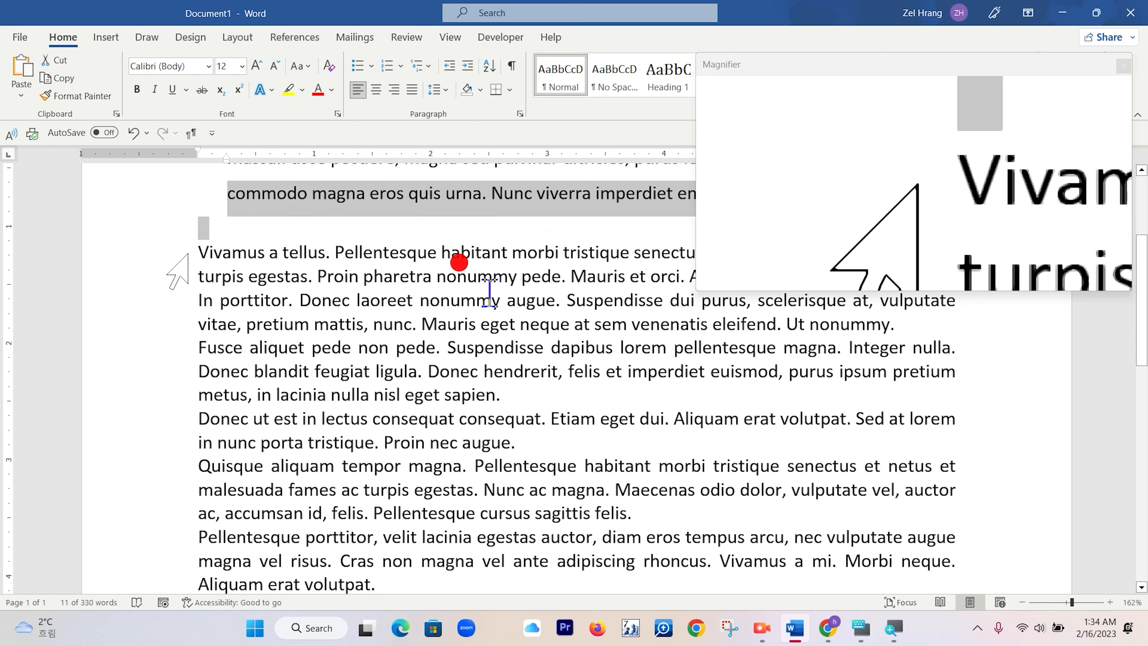
# Select all lines from 'Vivamus a tellus' down to 'Aliquam erat volutpat' by dragging along the margin.
pyautogui.click(187, 255)
pyautogui.moveTo(188, 255); pyautogui.dragTo(208, 580)
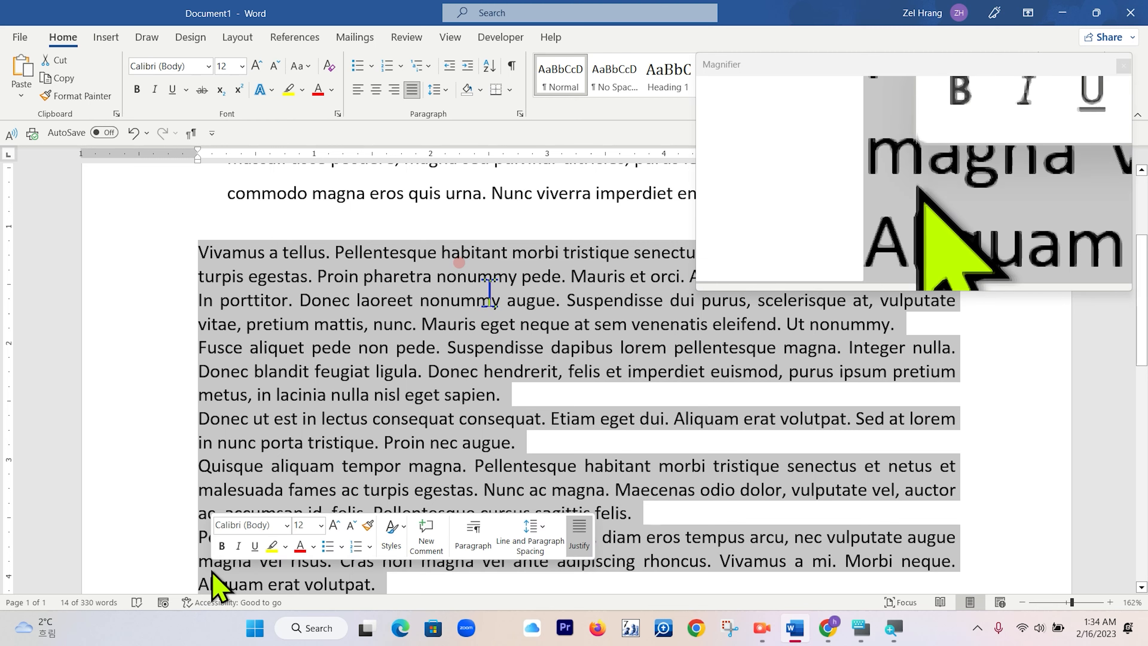
# Drag-select text from the start of 'Vivamus a tellus' down several lines, then select a single line from the margin.
pyautogui.click(191, 250)
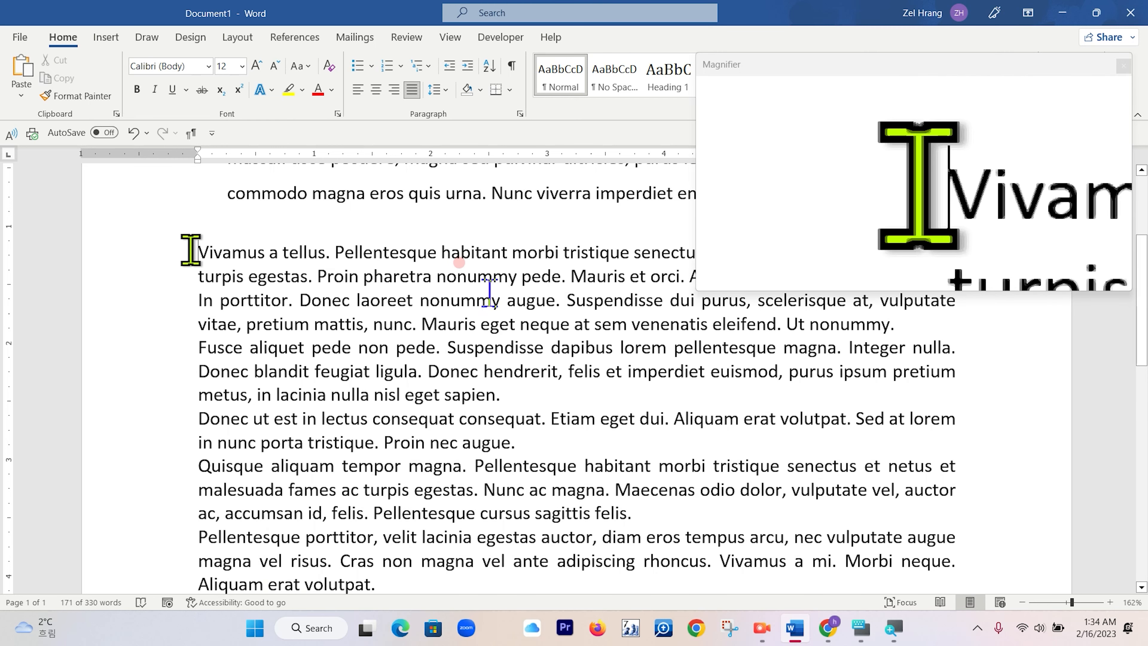
pyautogui.moveTo(195, 260); pyautogui.dragTo(389, 505)
pyautogui.click(171, 311)
pyautogui.scroll(5, 178, 281)
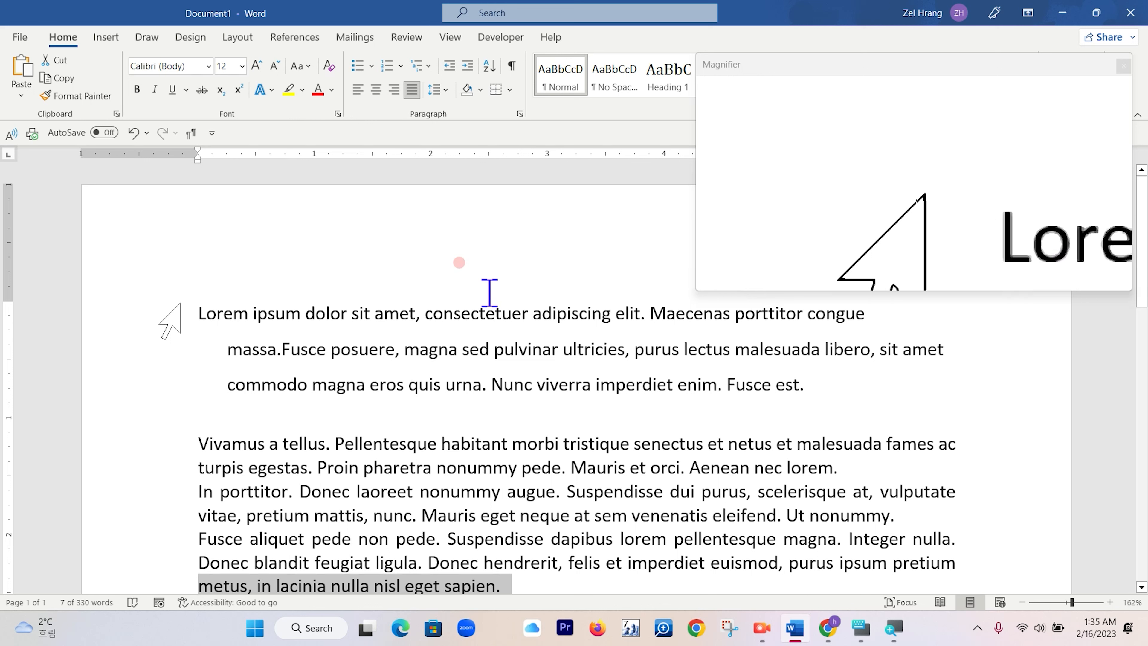
# Place the cursor at the start of the document and select all text with the on-screen keyboard.
pyautogui.click(196, 322)
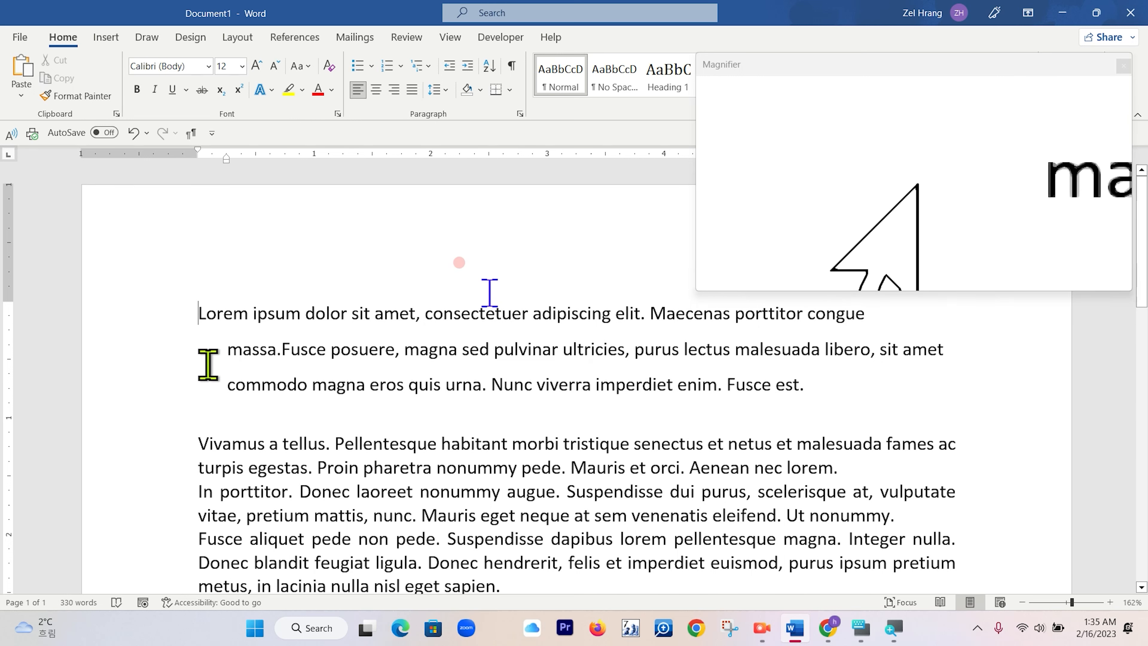
pyautogui.click(860, 628)
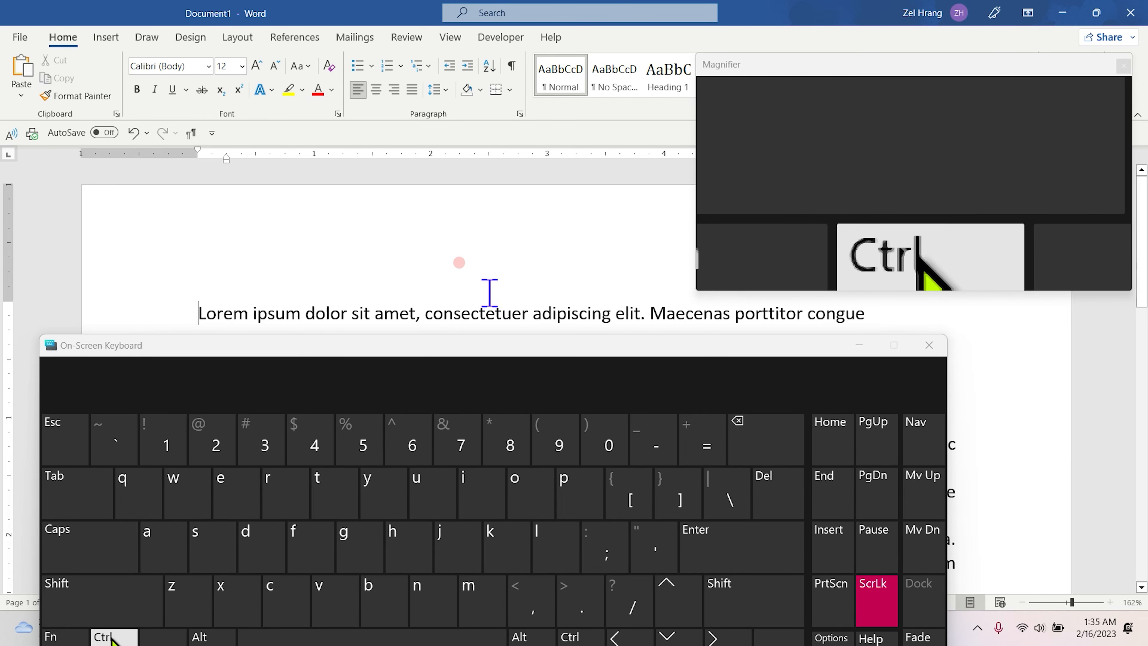
pyautogui.click(158, 543)
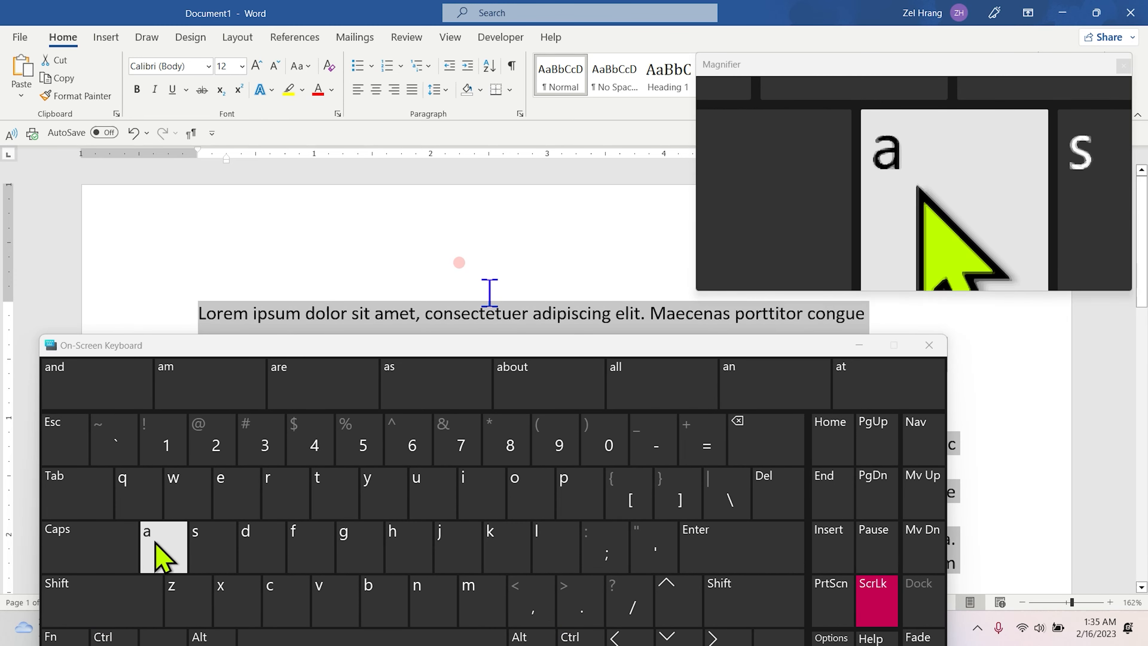
# Undo the last change to the first paragraph.
pyautogui.scroll(-10, 429, 246)
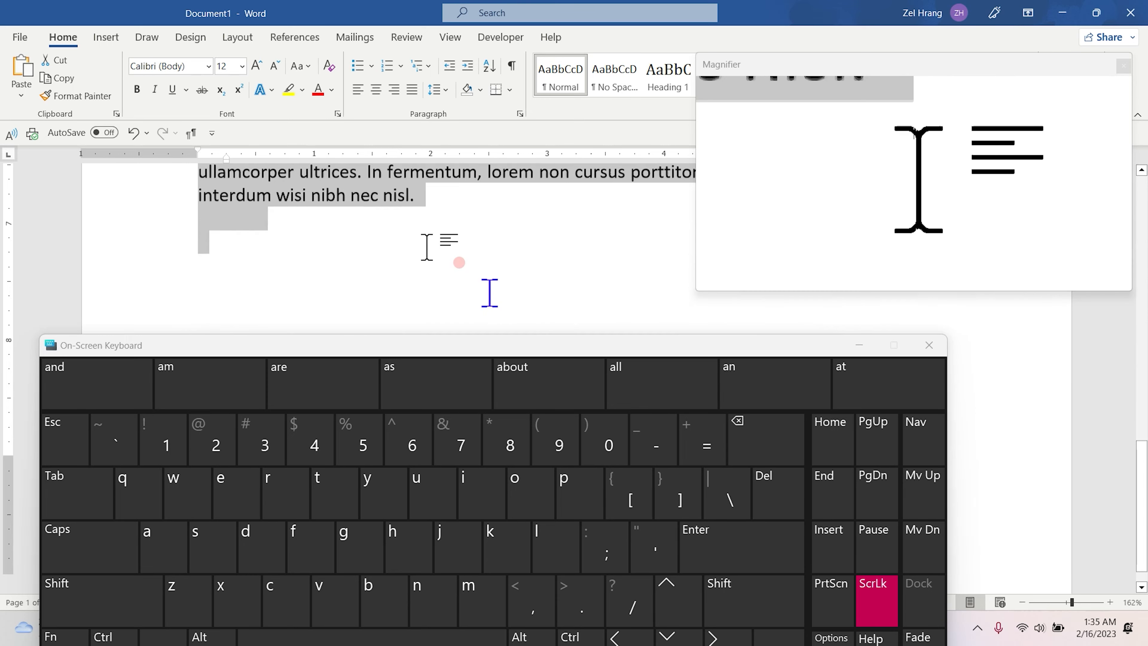
pyautogui.scroll(5, 426, 247)
pyautogui.scroll(-5, 429, 253)
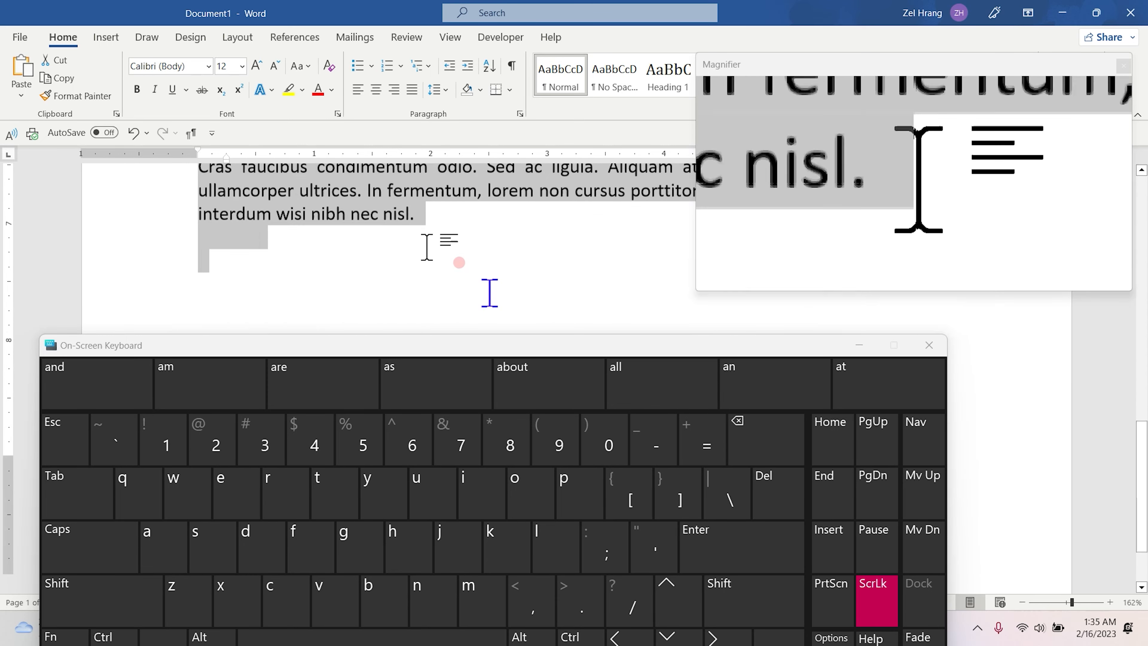
pyautogui.scroll(5, 307, 269)
pyautogui.scroll(-5, 311, 256)
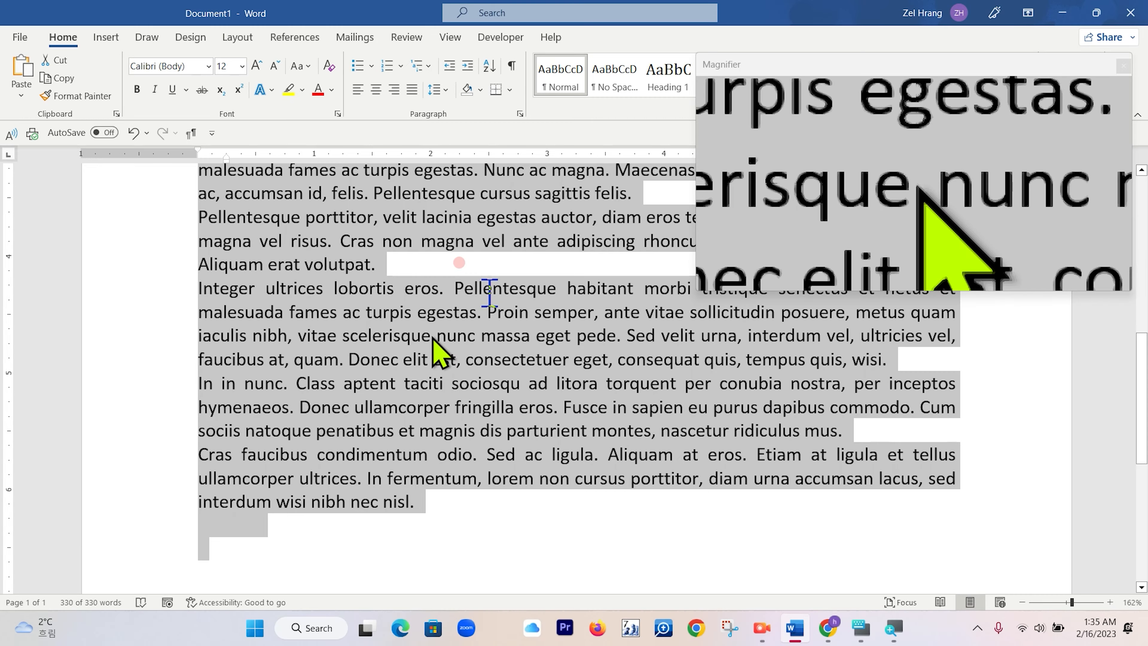
pyautogui.hotkey('ctrl', 'z')
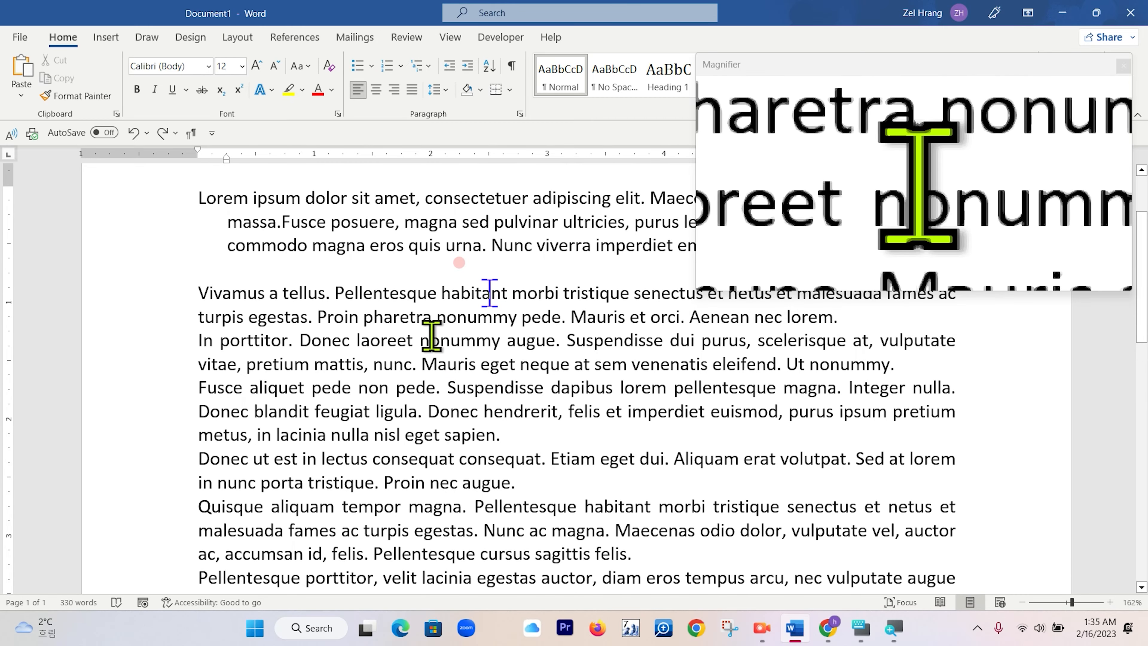
# Select all text, then undo and redo the last edits with the on-screen keyboard.
pyautogui.hotkey('ctrl', 'a')
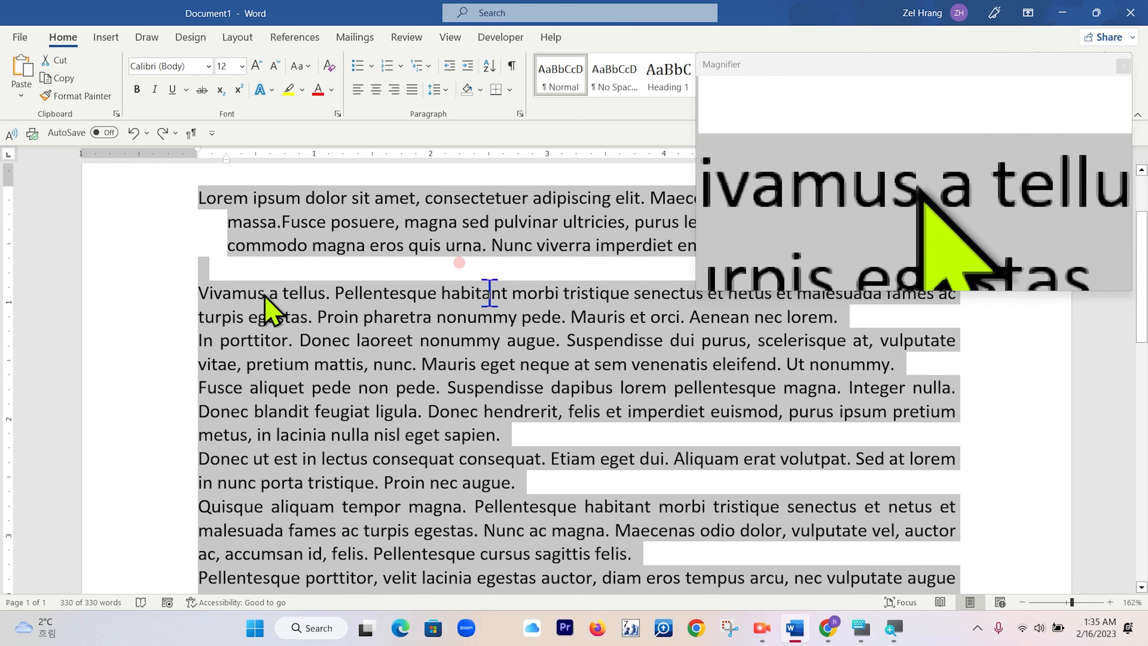
pyautogui.hotkey('ctrl', 'z')
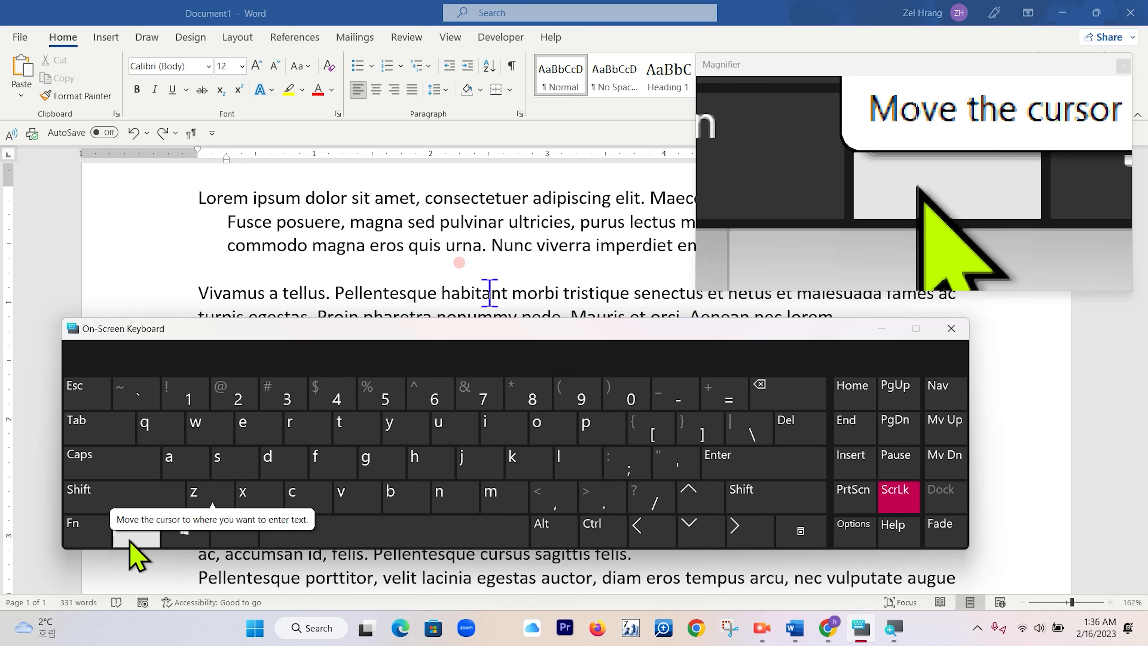
pyautogui.click(396, 426)
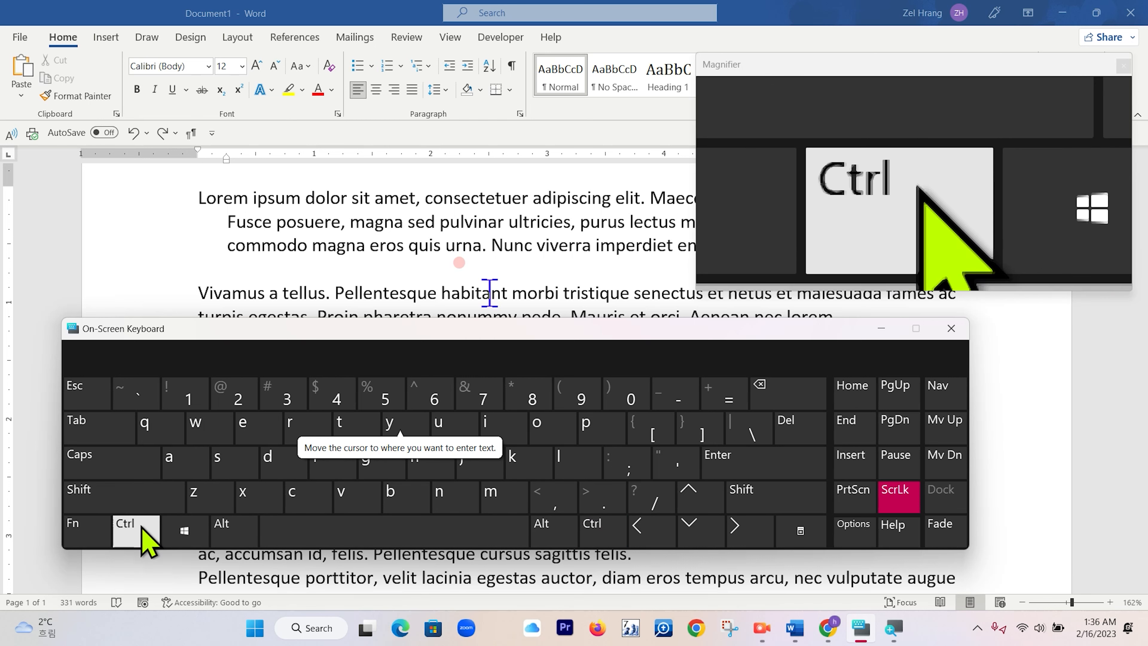
pyautogui.click(145, 529)
pyautogui.click(458, 423)
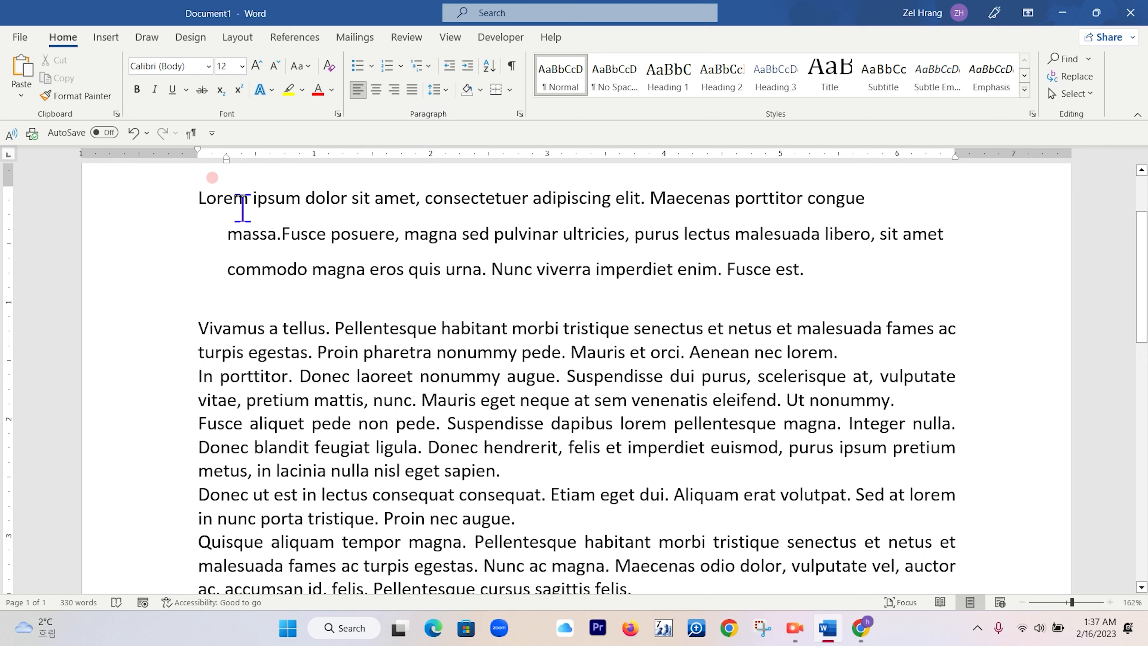
# Select the first paragraph and set its line spacing to 1.0.
pyautogui.moveTo(199, 205); pyautogui.dragTo(226, 300)
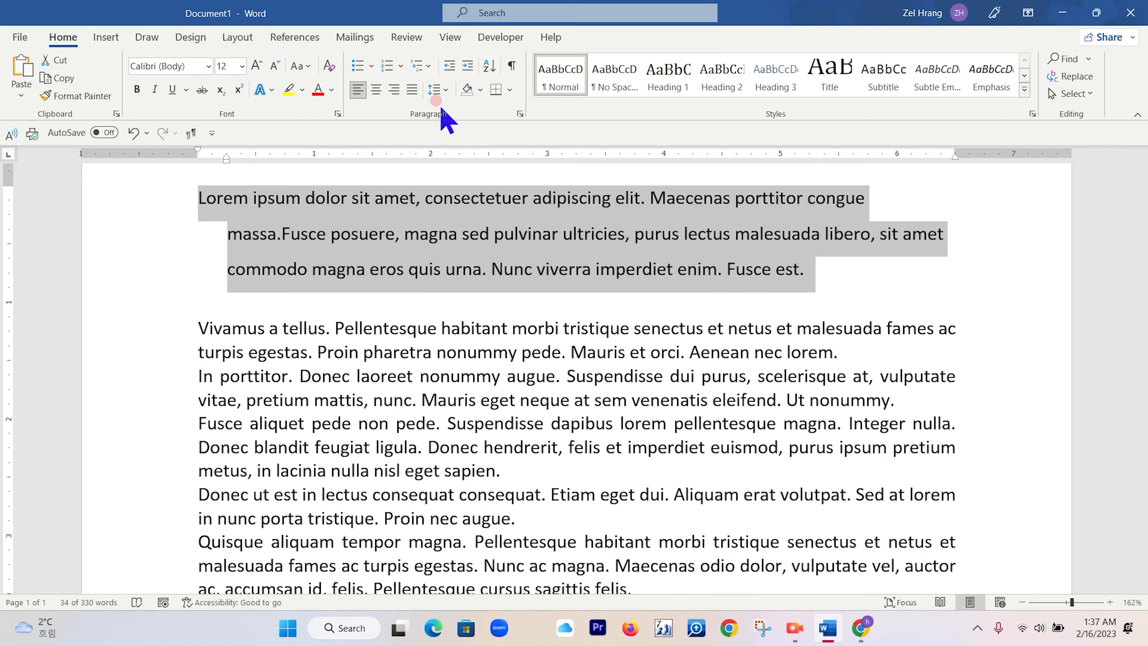
pyautogui.press('super+plus')
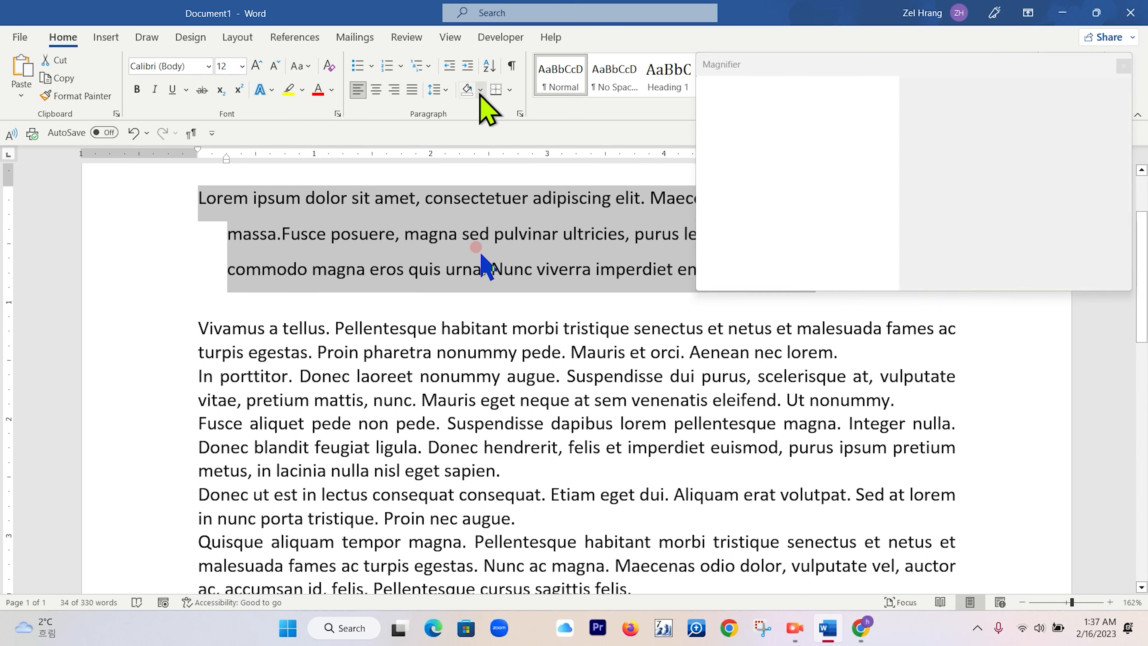
pyautogui.click(444, 93)
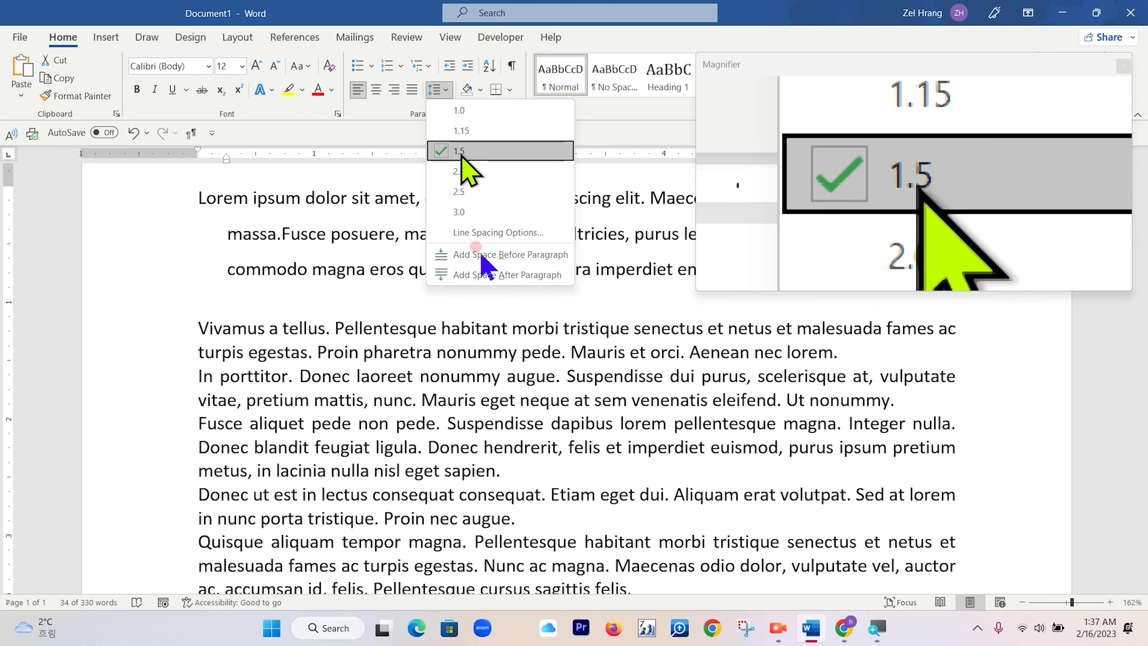
pyautogui.click(462, 110)
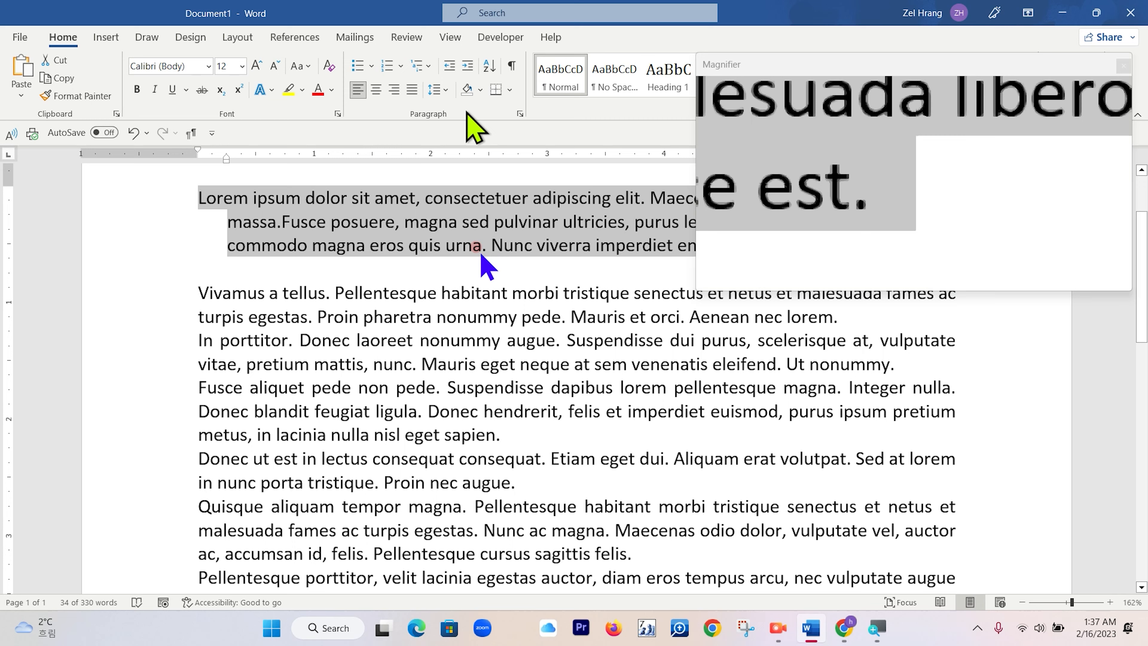
# Change the first paragraph's line spacing to 2.0 and then to 1.15.
pyautogui.click(447, 91)
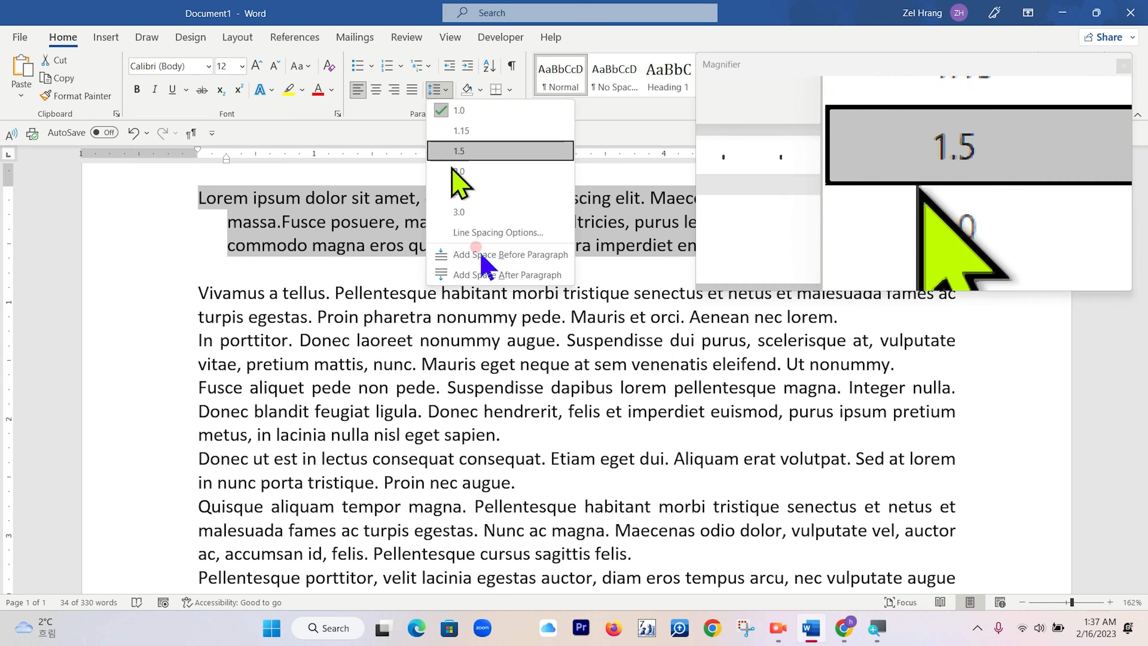
pyautogui.click(467, 172)
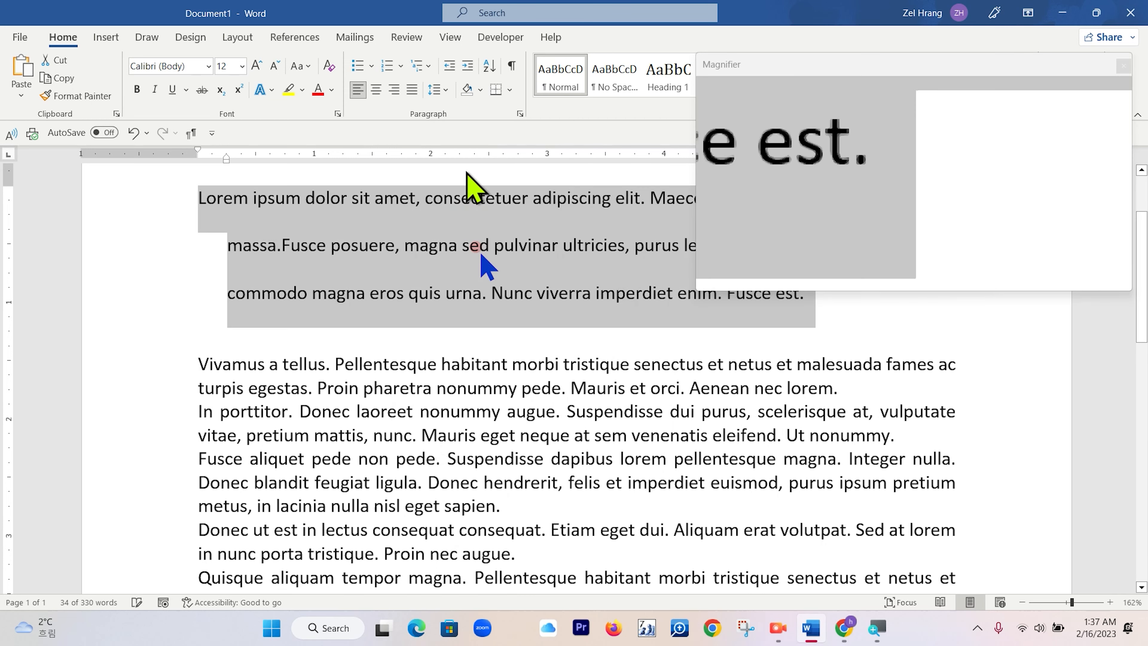
pyautogui.click(441, 89)
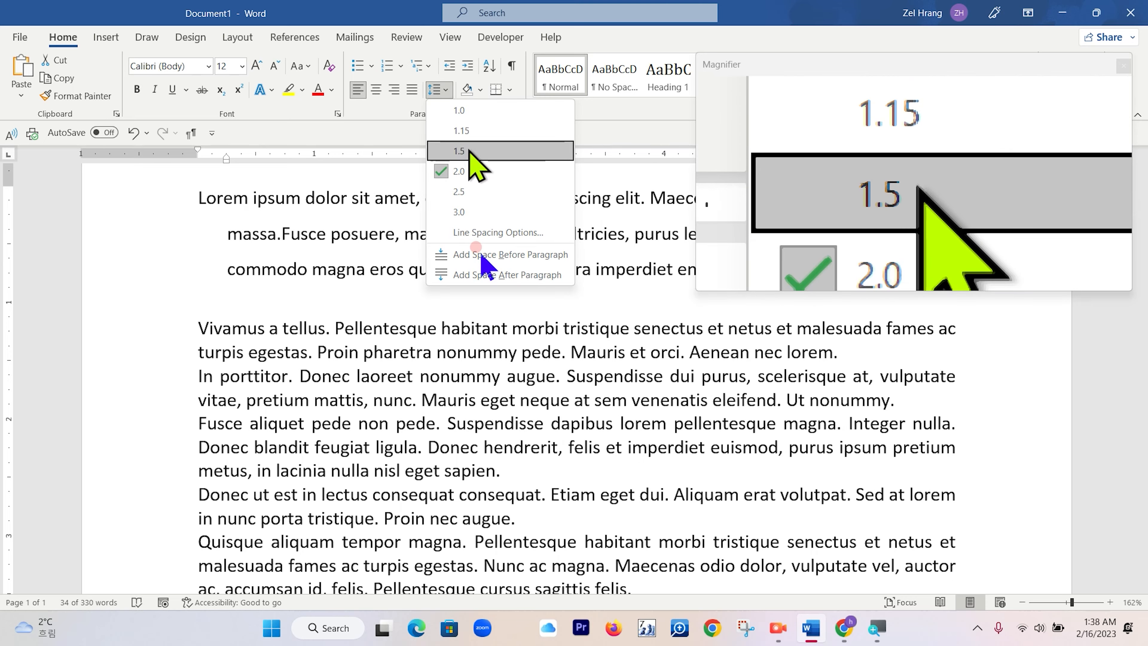
pyautogui.click(472, 132)
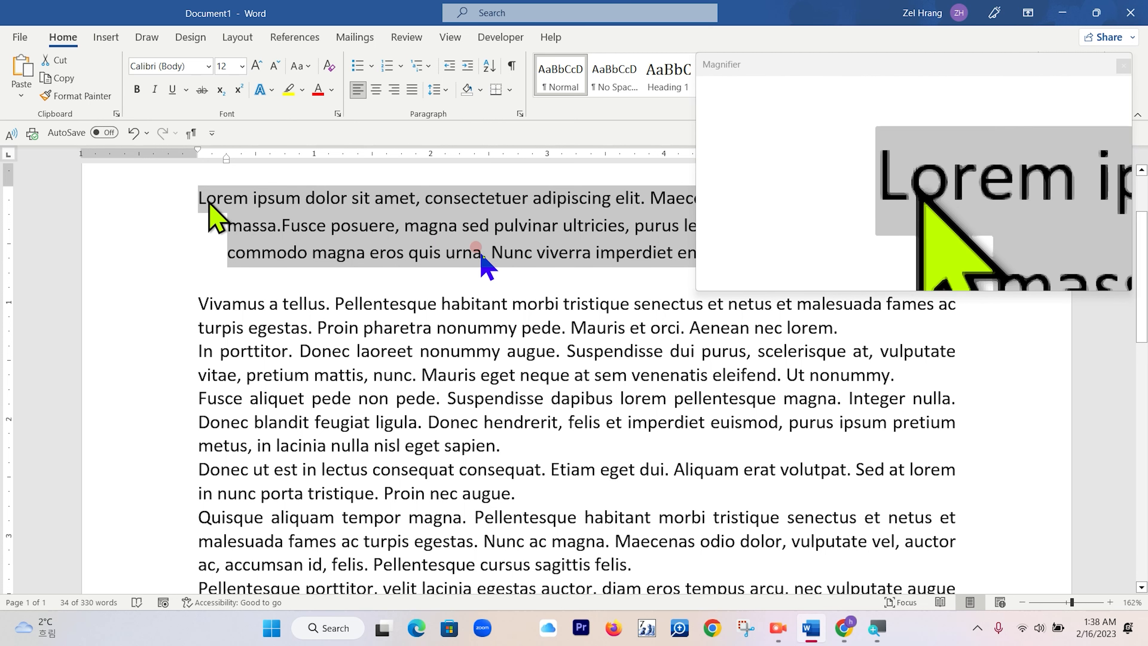
# Give the first paragraph a 0.3" first-line indent and single line spacing in the Paragraph settings.
pyautogui.click(198, 202)
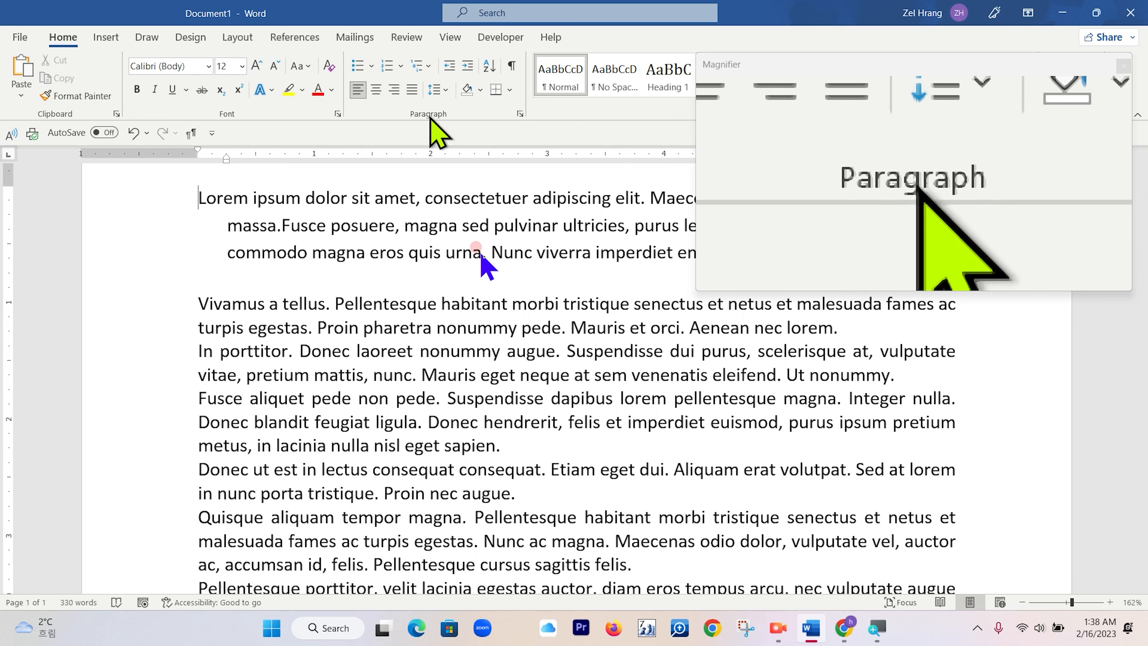
pyautogui.click(520, 114)
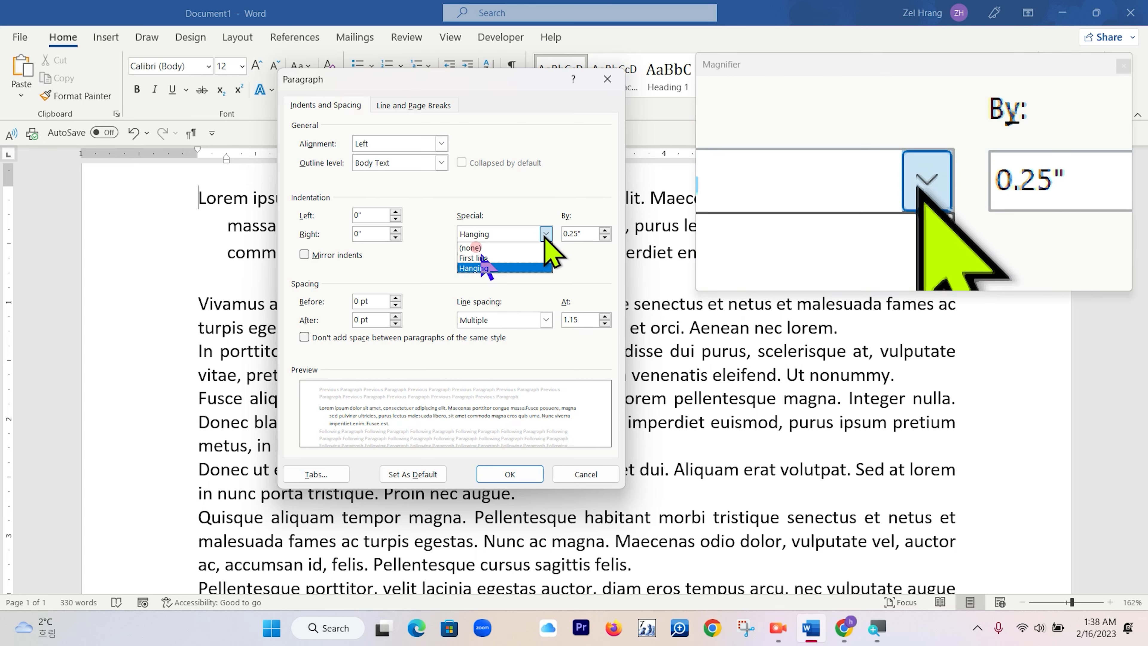
pyautogui.click(503, 256)
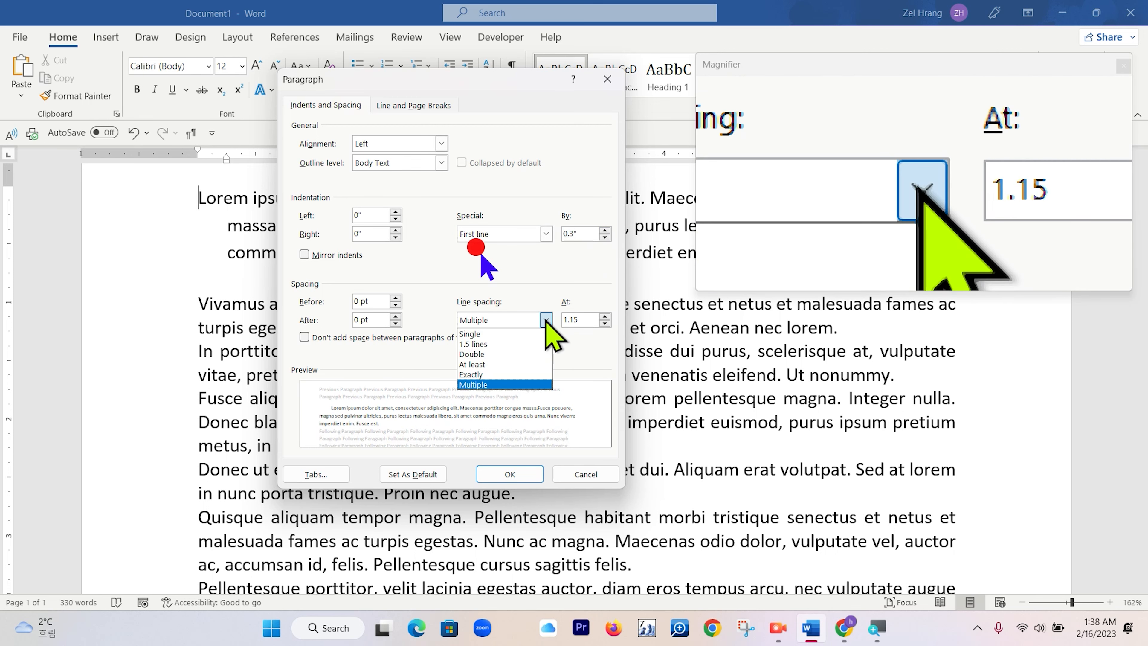
pyautogui.click(512, 334)
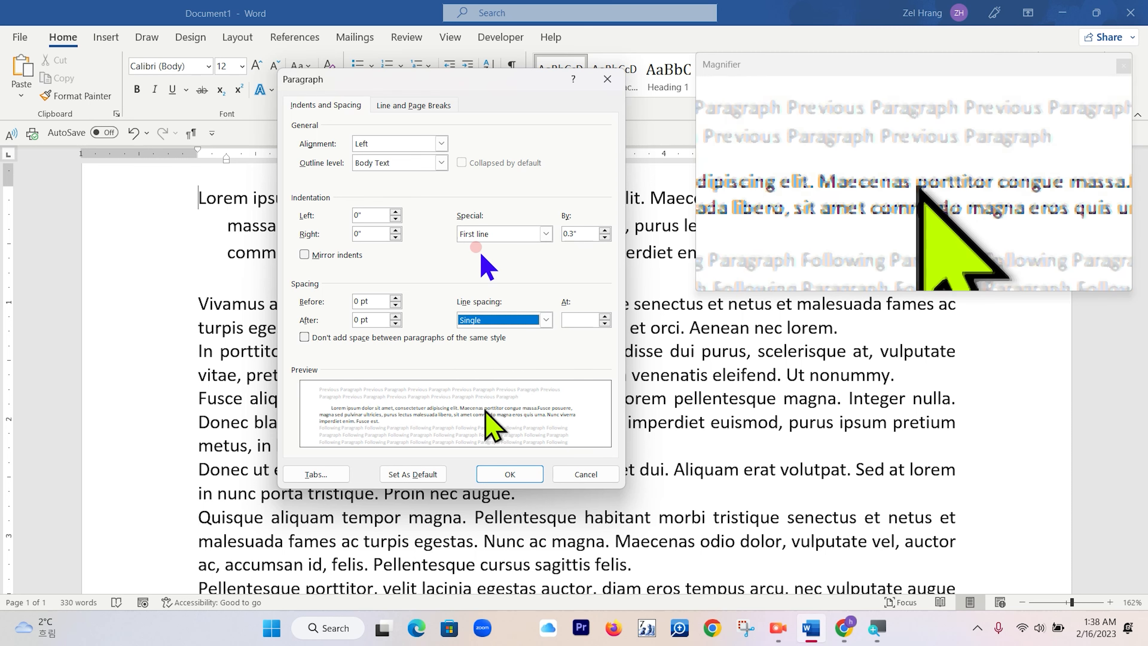
pyautogui.click(506, 477)
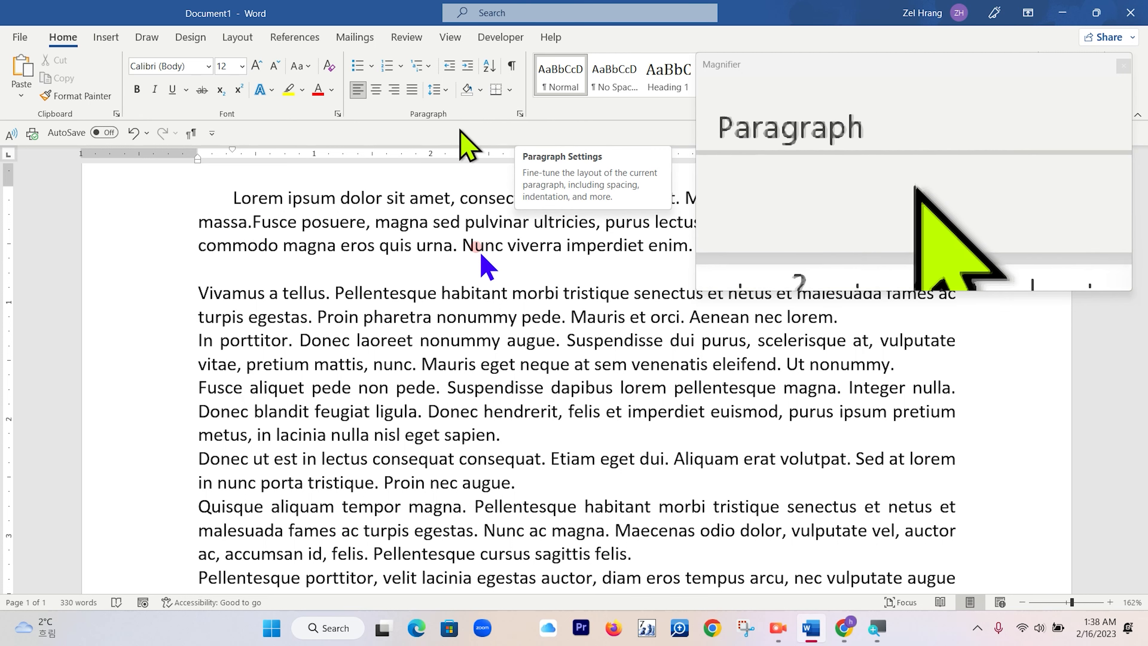
# Remove the first paragraph's first-line indent and set its line spacing to 1.15.
pyautogui.click(519, 114)
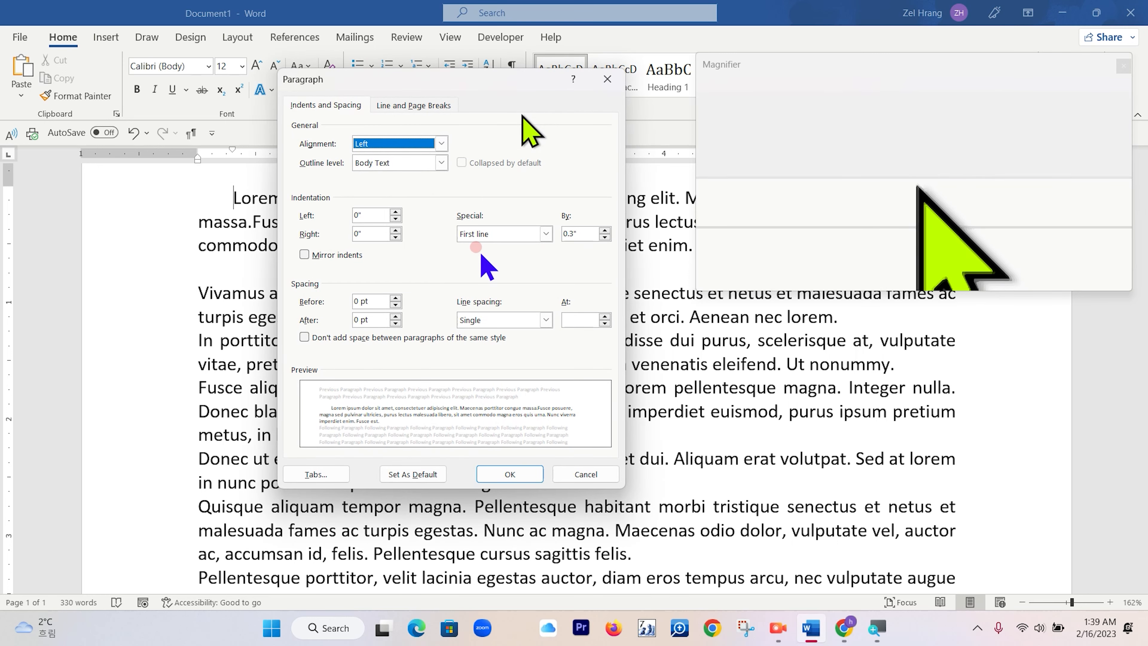
pyautogui.click(546, 234)
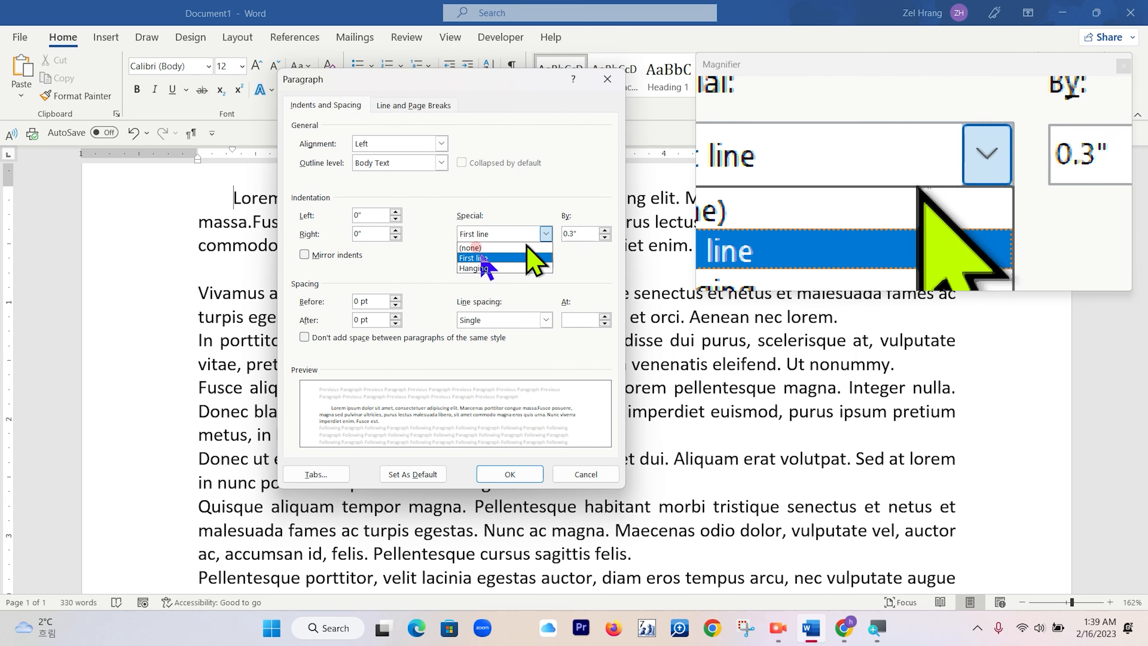
pyautogui.click(522, 247)
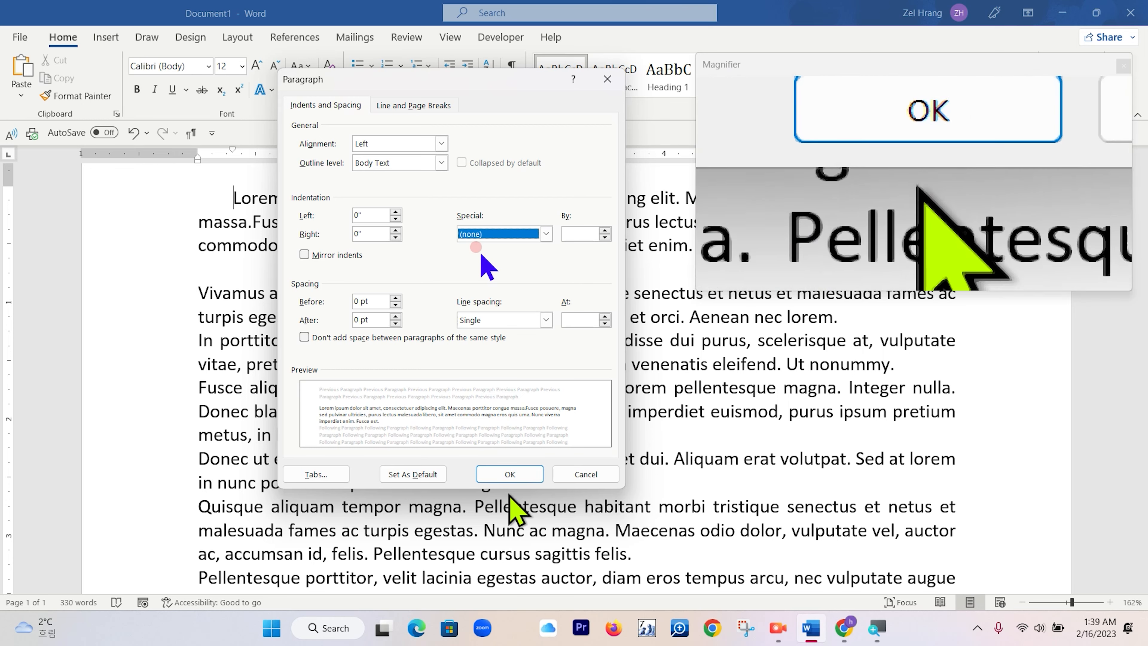
pyautogui.click(515, 475)
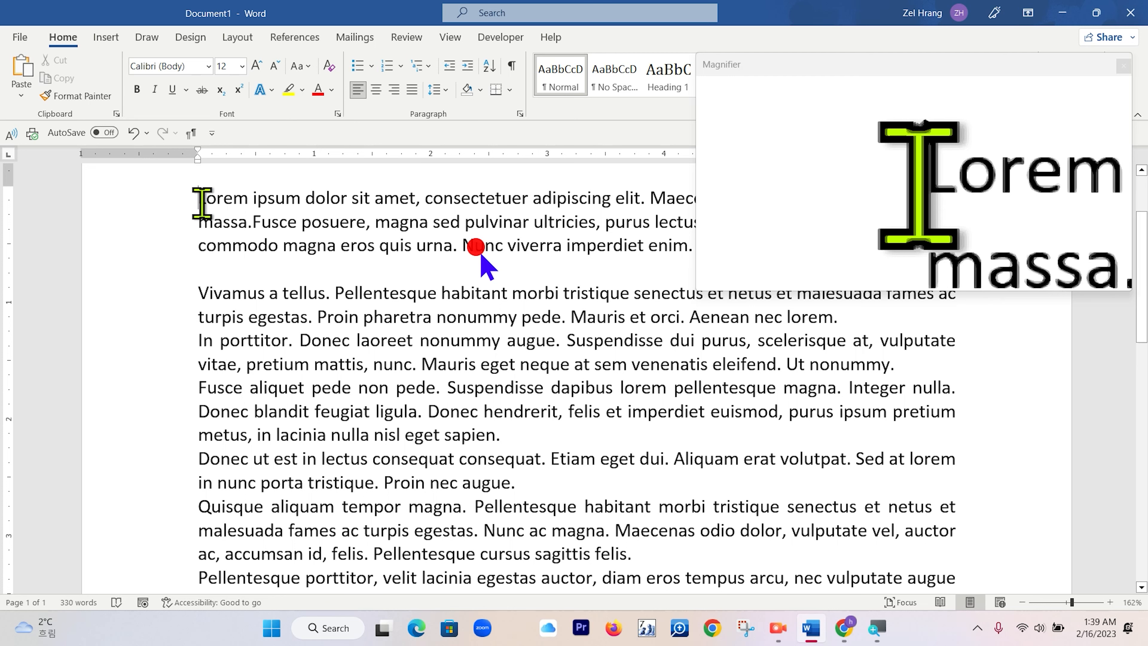
pyautogui.click(442, 90)
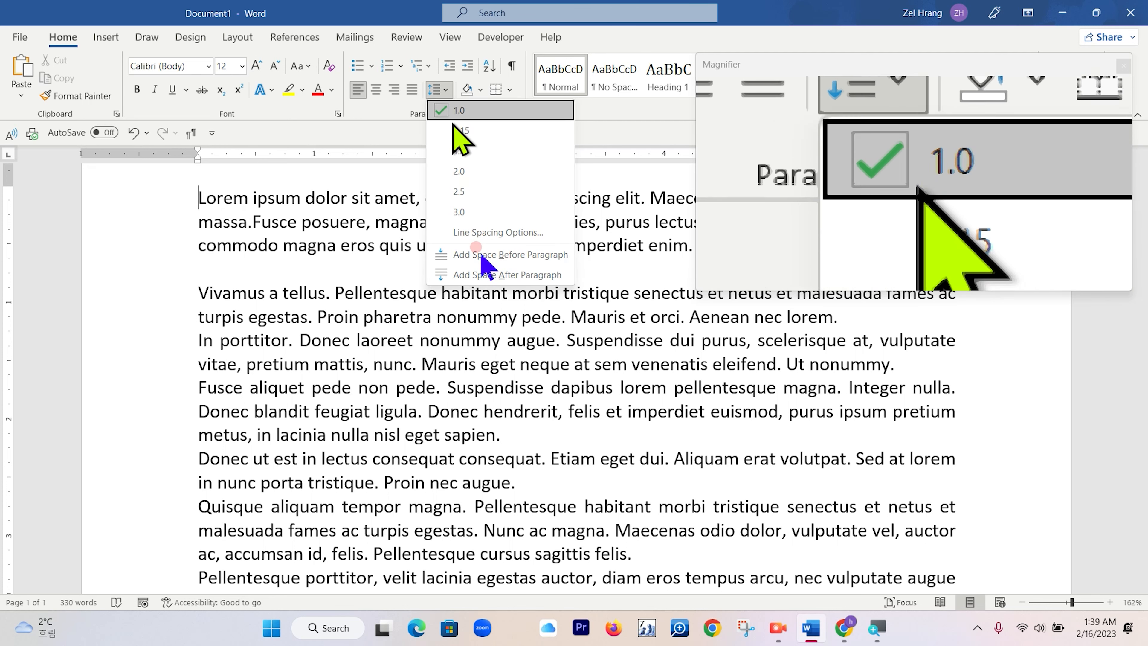
pyautogui.click(465, 136)
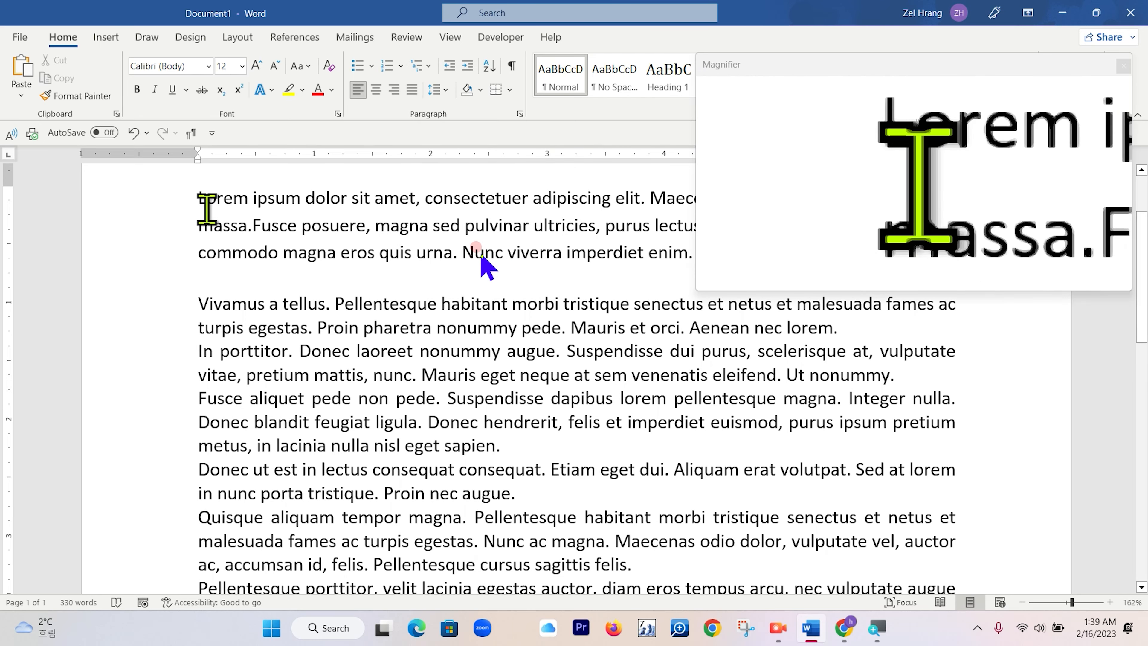
# Set the first paragraph's line spacing to 2.0.
pyautogui.click(440, 89)
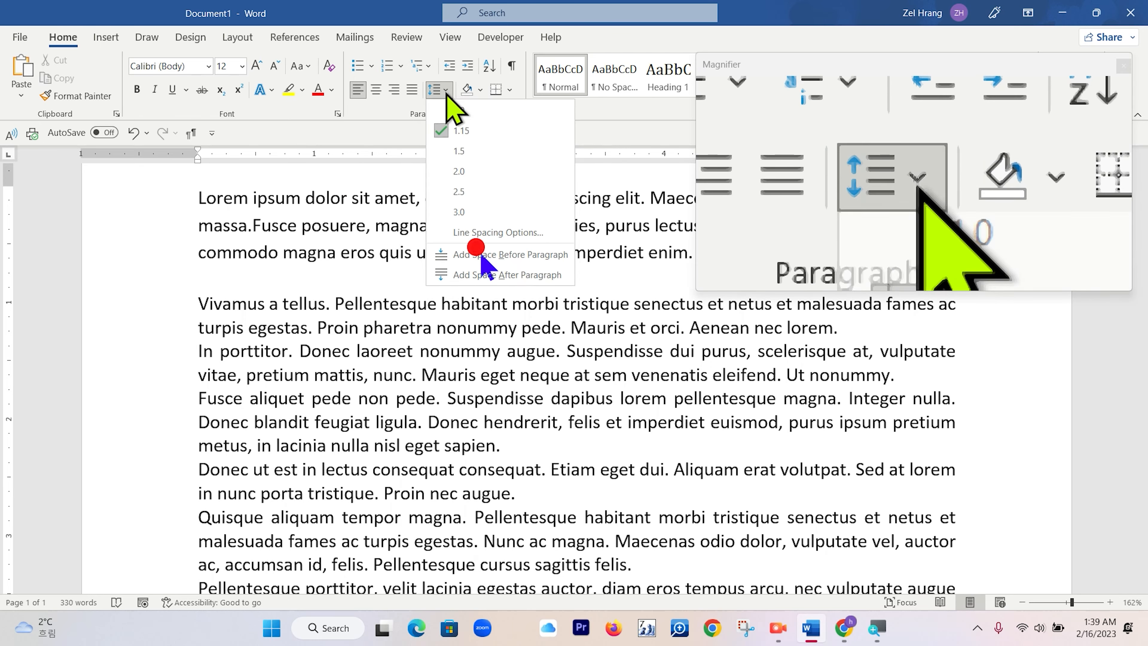
pyautogui.click(457, 172)
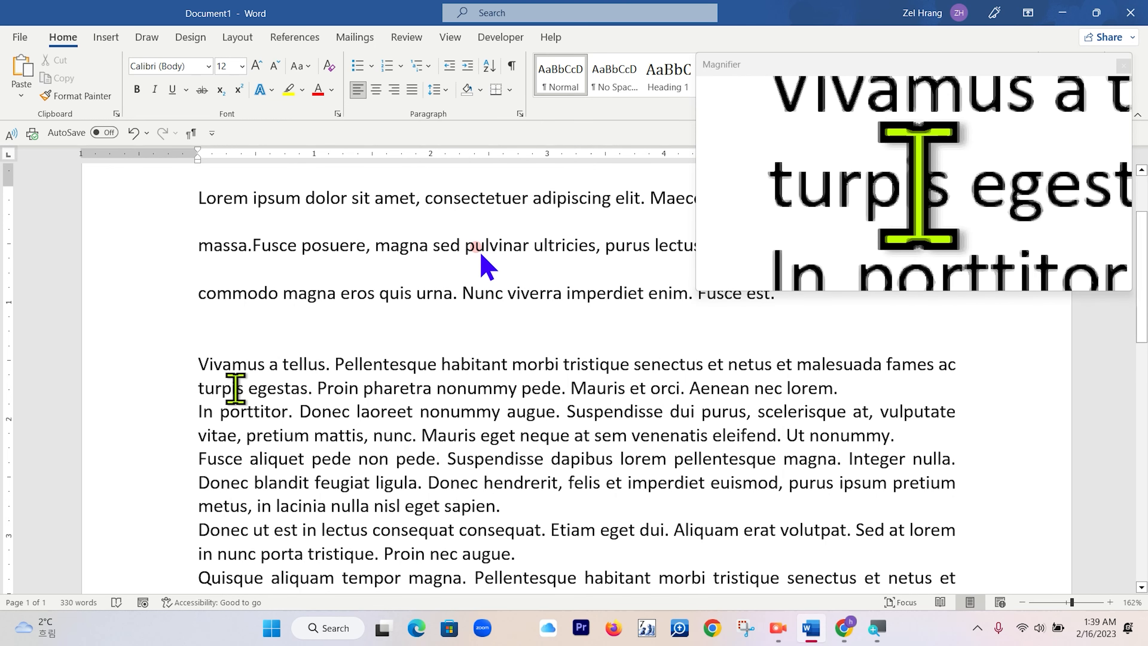
# Select the whole document and set its line spacing to 1.15.
pyautogui.hotkey('ctrl', 'a')
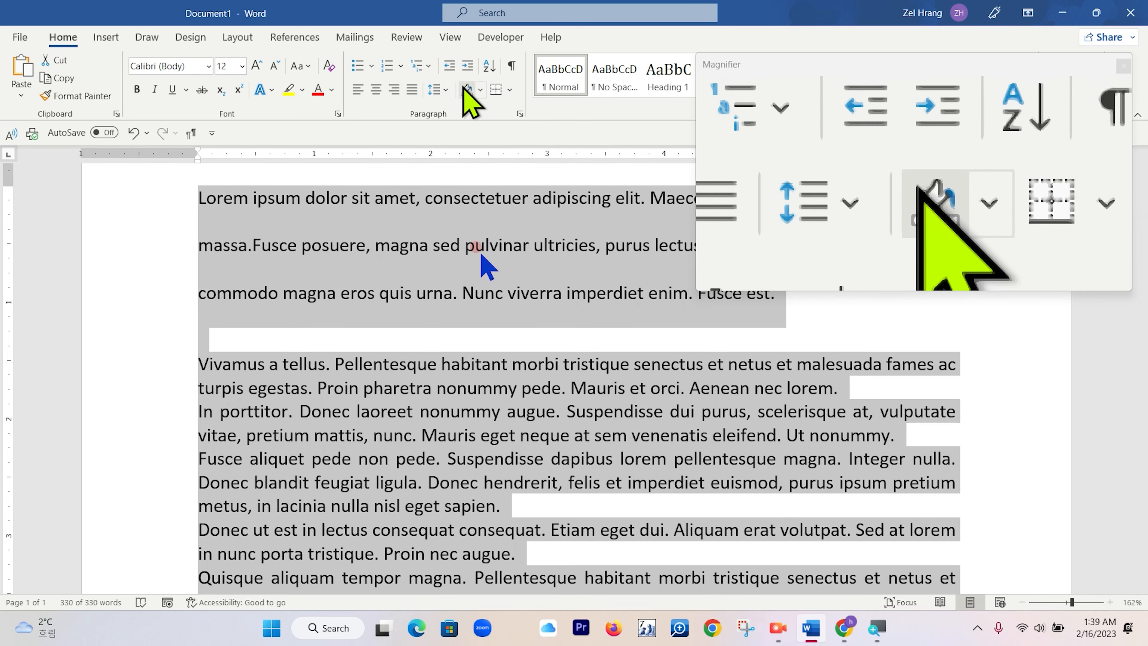
pyautogui.click(445, 93)
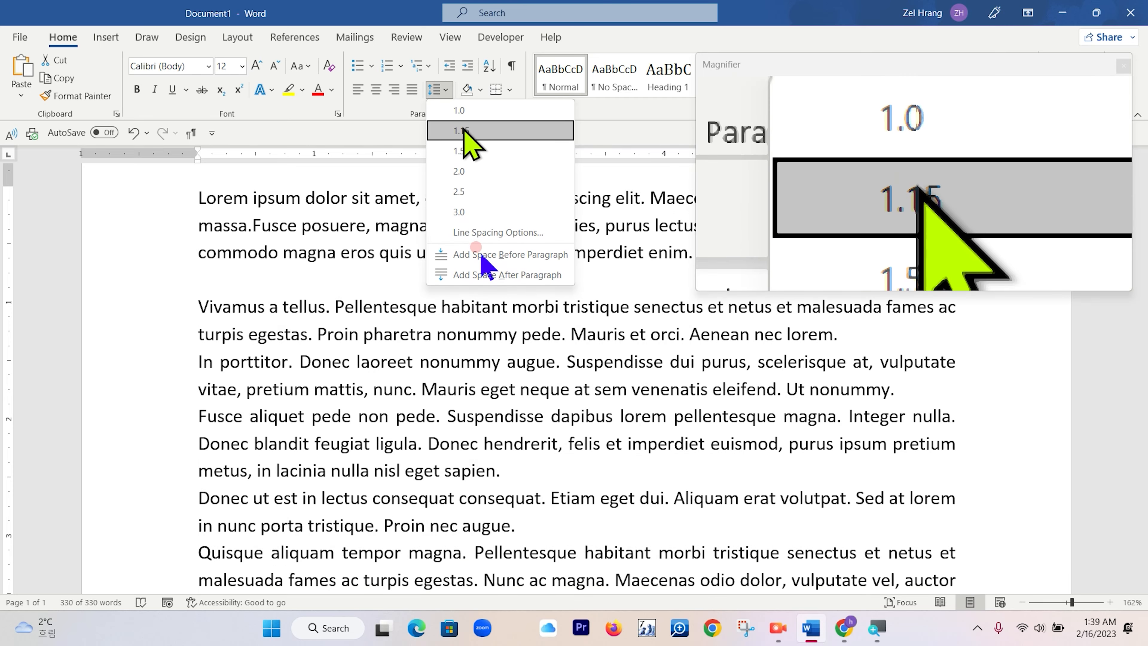
pyautogui.click(462, 125)
pyautogui.scroll(-9, 546, 479)
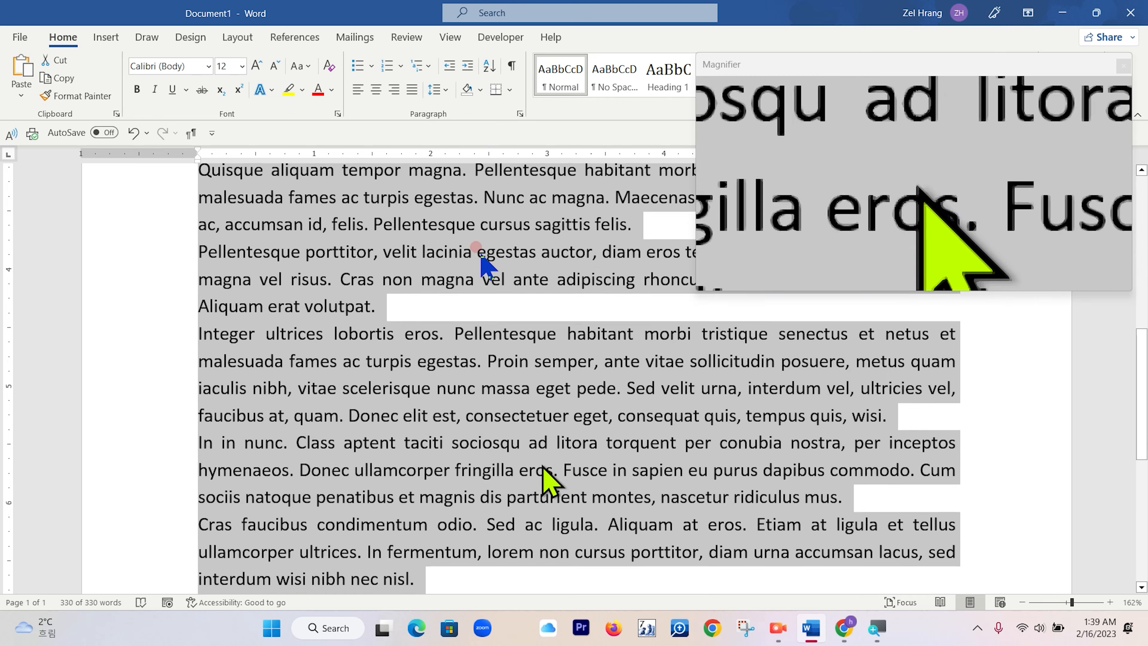
pyautogui.scroll(5, 540, 473)
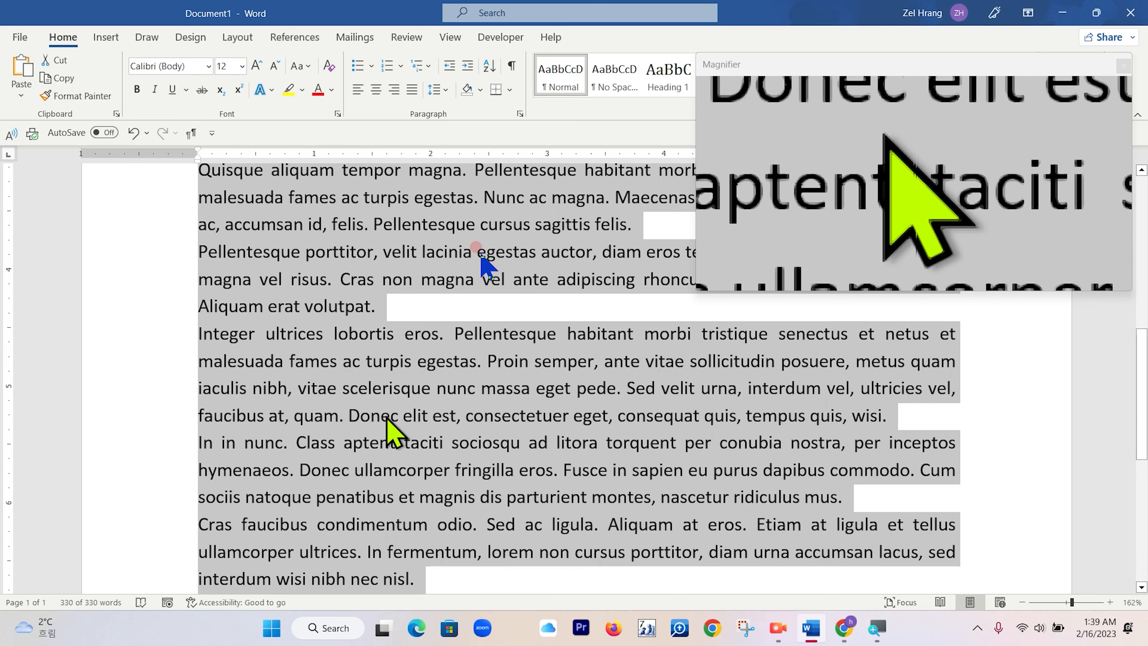
pyautogui.scroll(6, 468, 514)
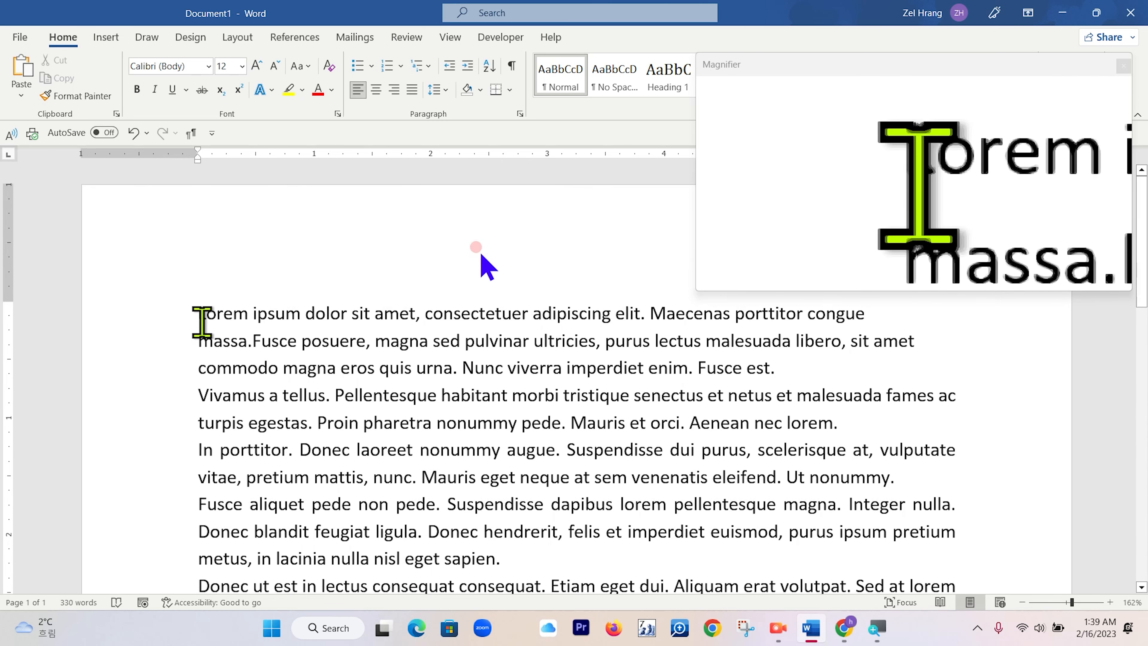
pyautogui.scroll(-7, 269, 472)
pyautogui.scroll(-2, 269, 472)
# Add space before and after the first paragraph.
pyautogui.hotkey('ctrl', 'Home')
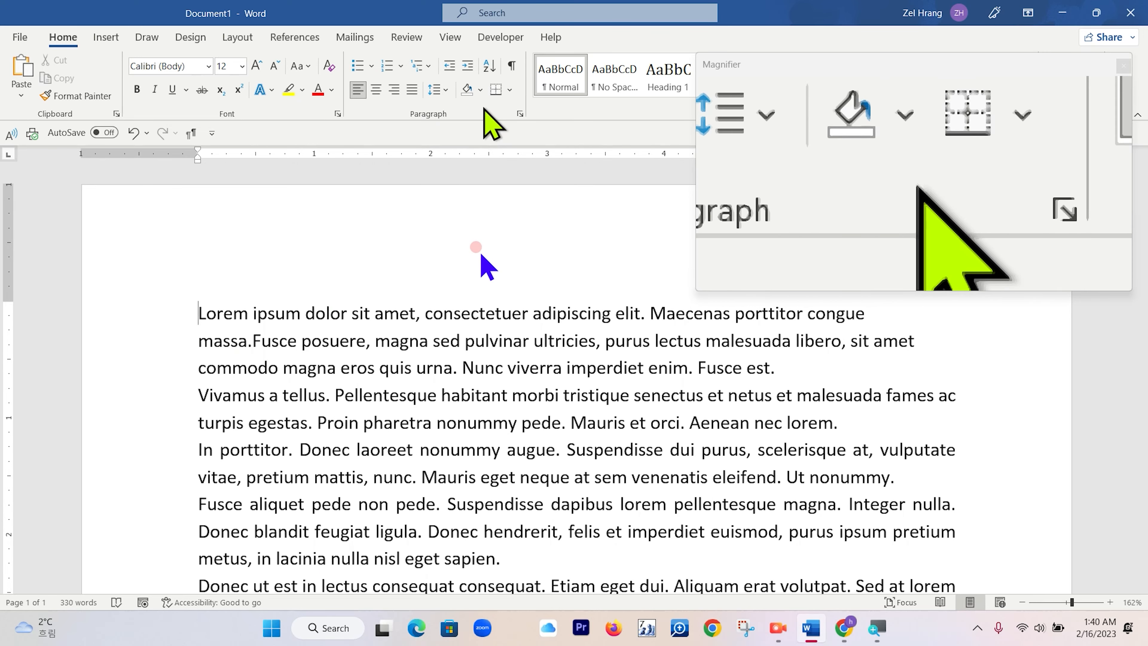
pyautogui.click(447, 90)
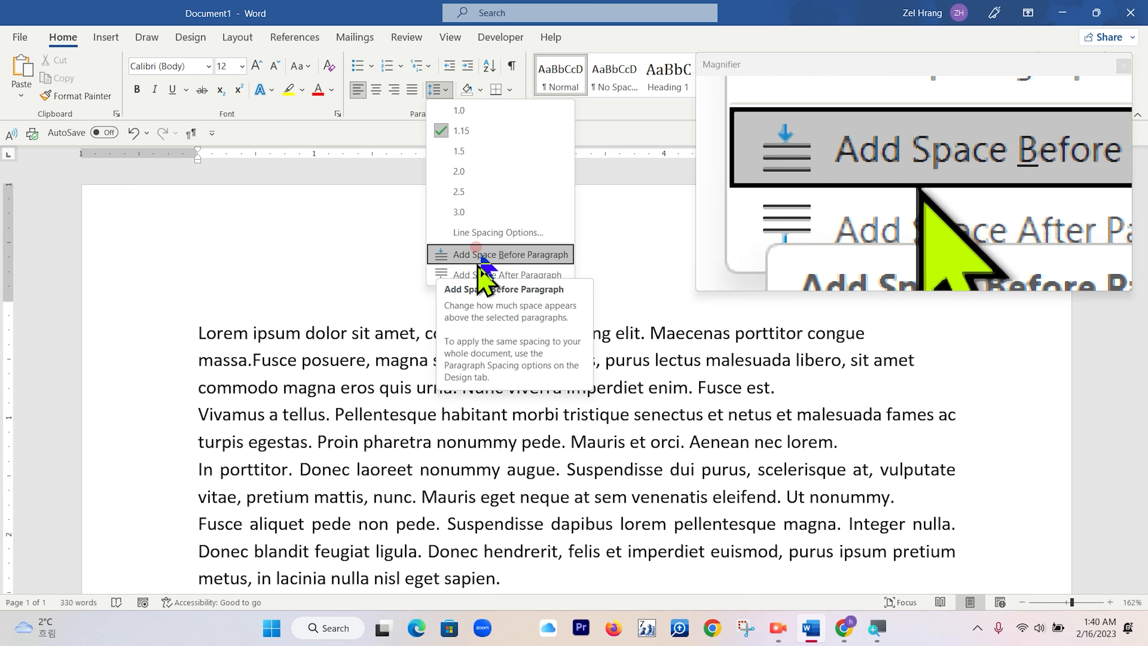
pyautogui.click(557, 257)
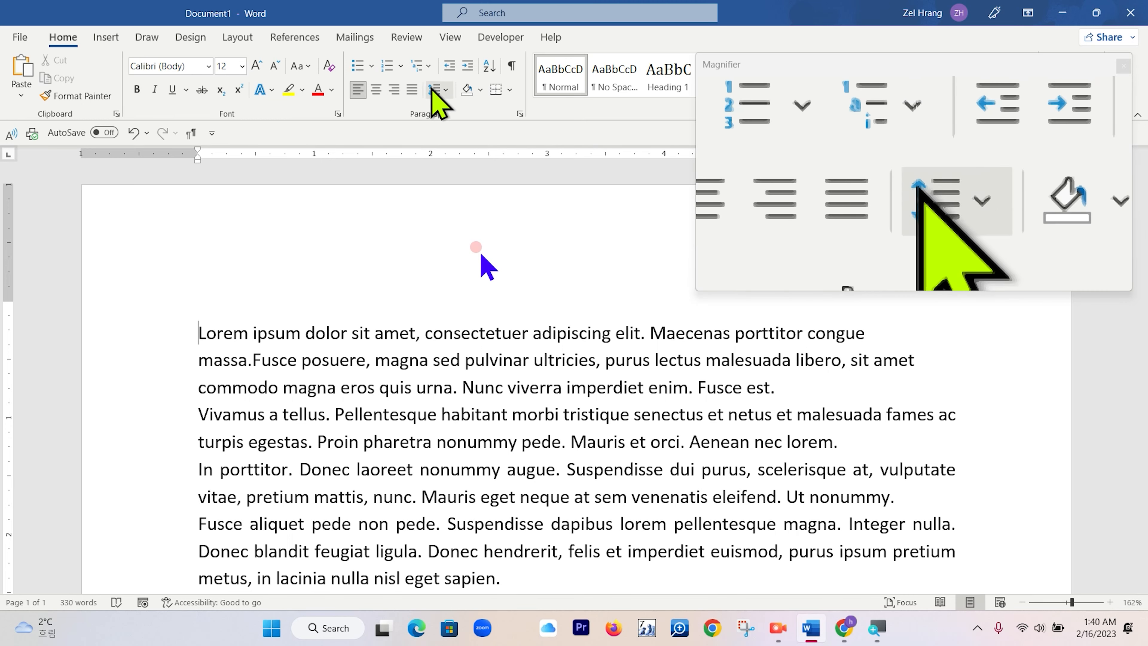
pyautogui.click(434, 90)
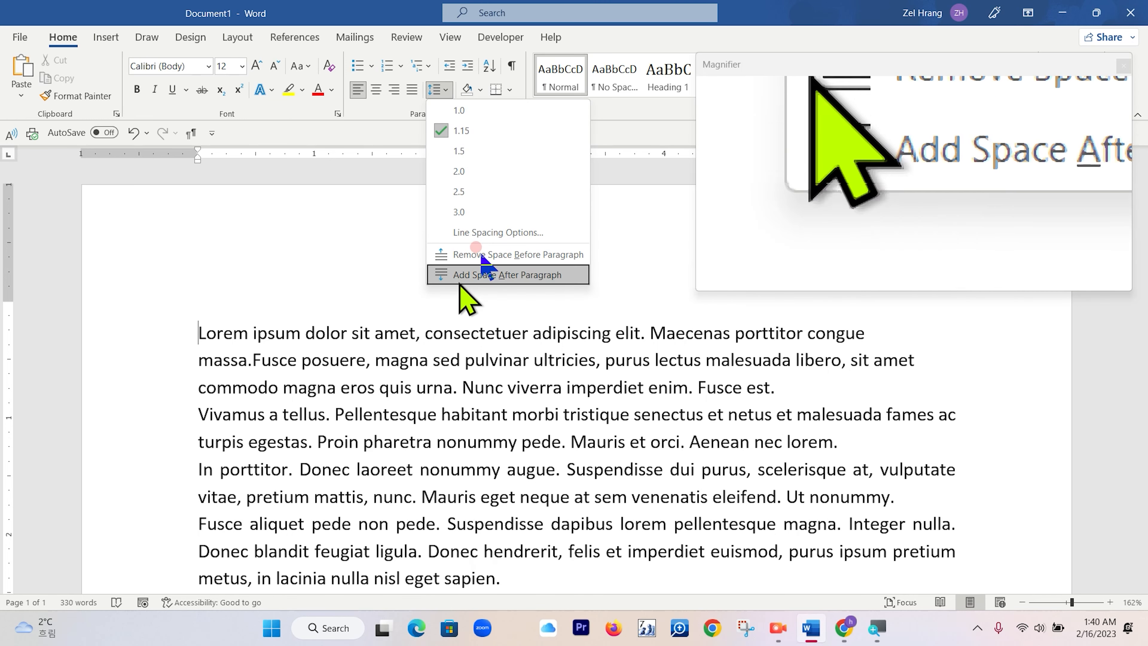
pyautogui.click(559, 280)
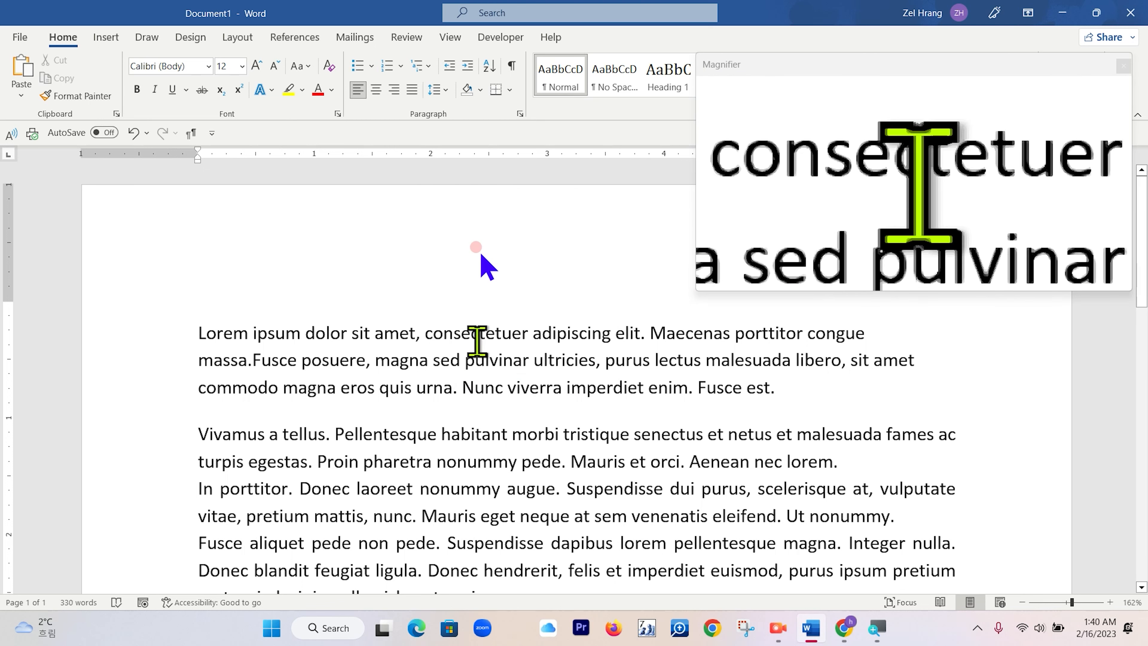
# Select the whole document and add space before every paragraph.
pyautogui.scroll(-10, 290, 384)
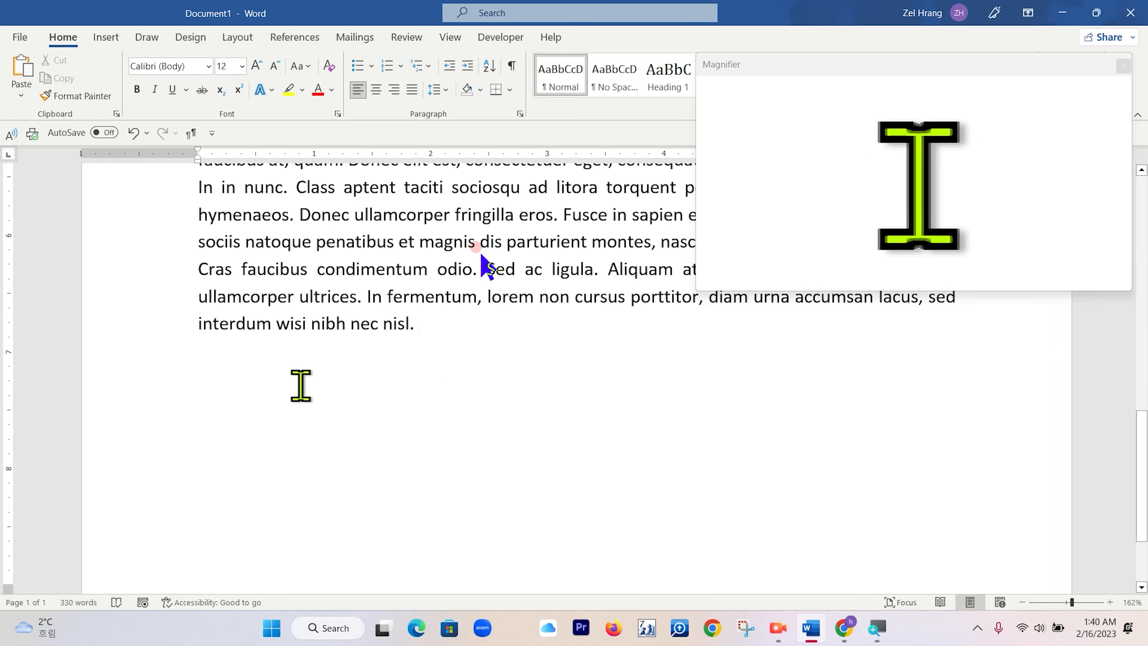
pyautogui.scroll(10, 423, 325)
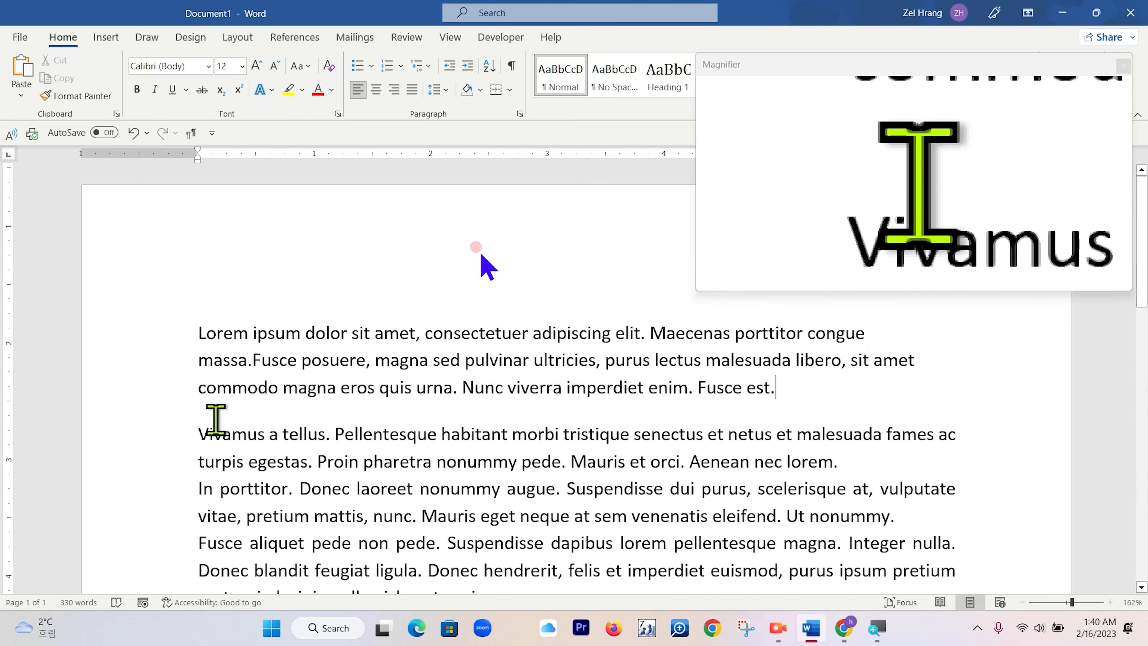
pyautogui.scroll(-10, 271, 428)
pyautogui.scroll(10, 271, 418)
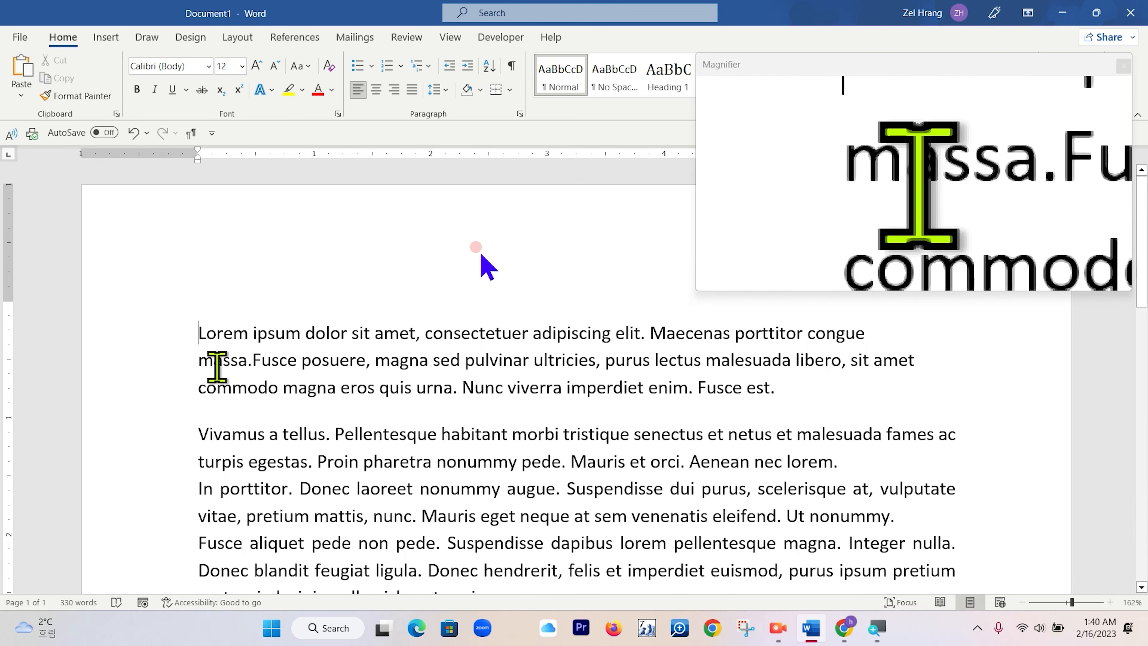
pyautogui.hotkey('ctrl', 'a')
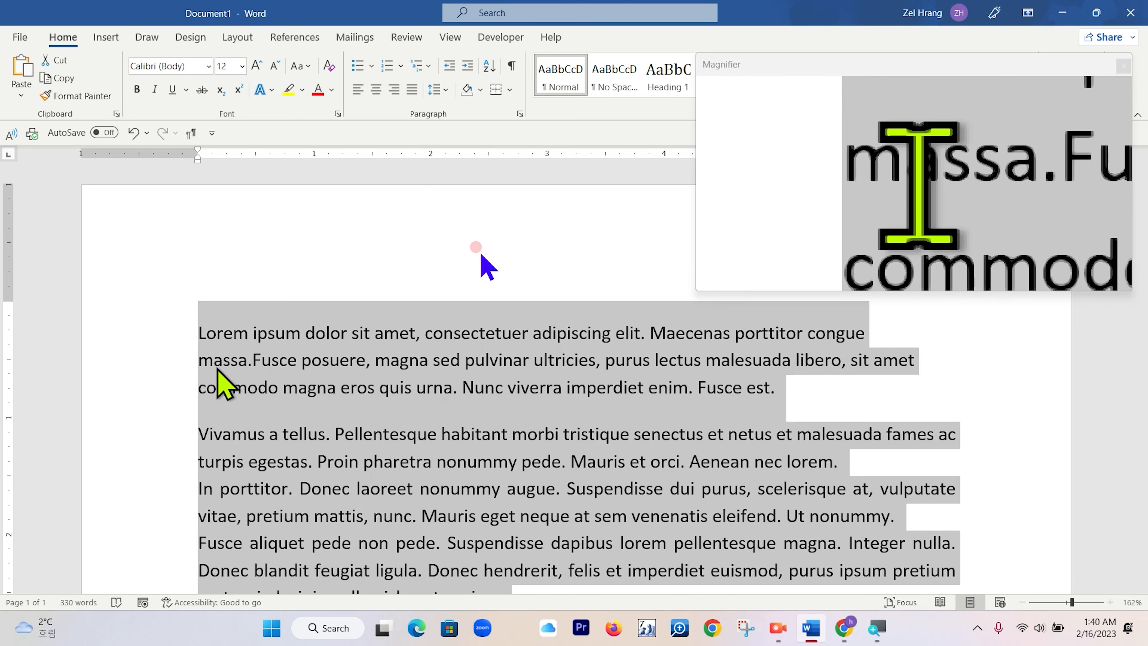
pyautogui.click(446, 90)
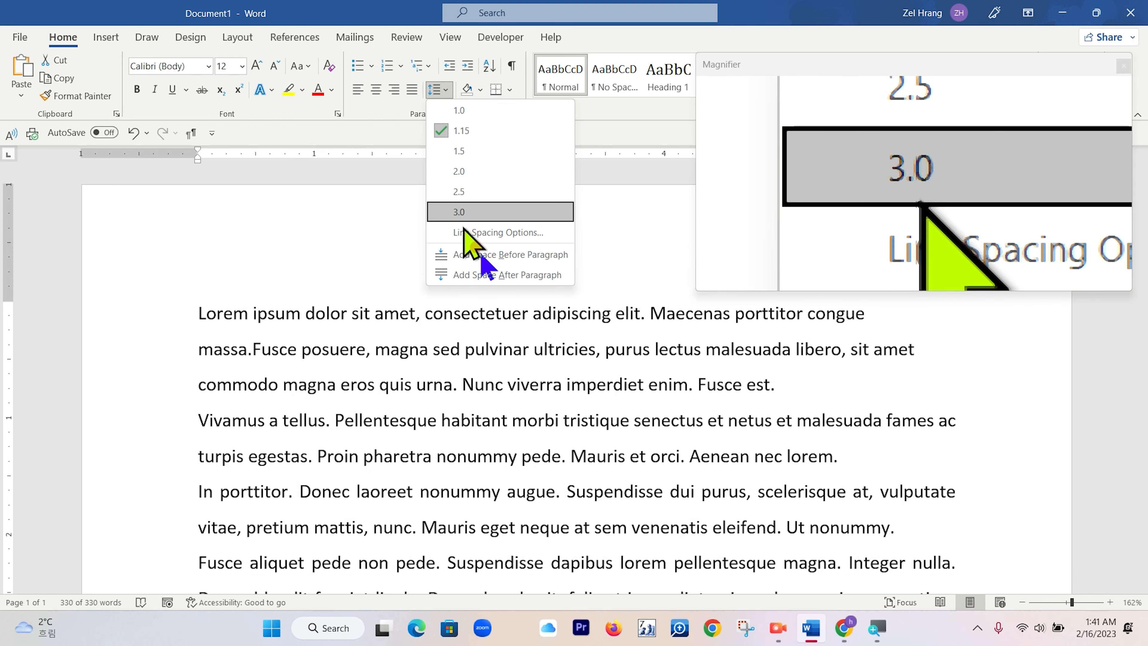
pyautogui.click(472, 255)
pyautogui.click(445, 91)
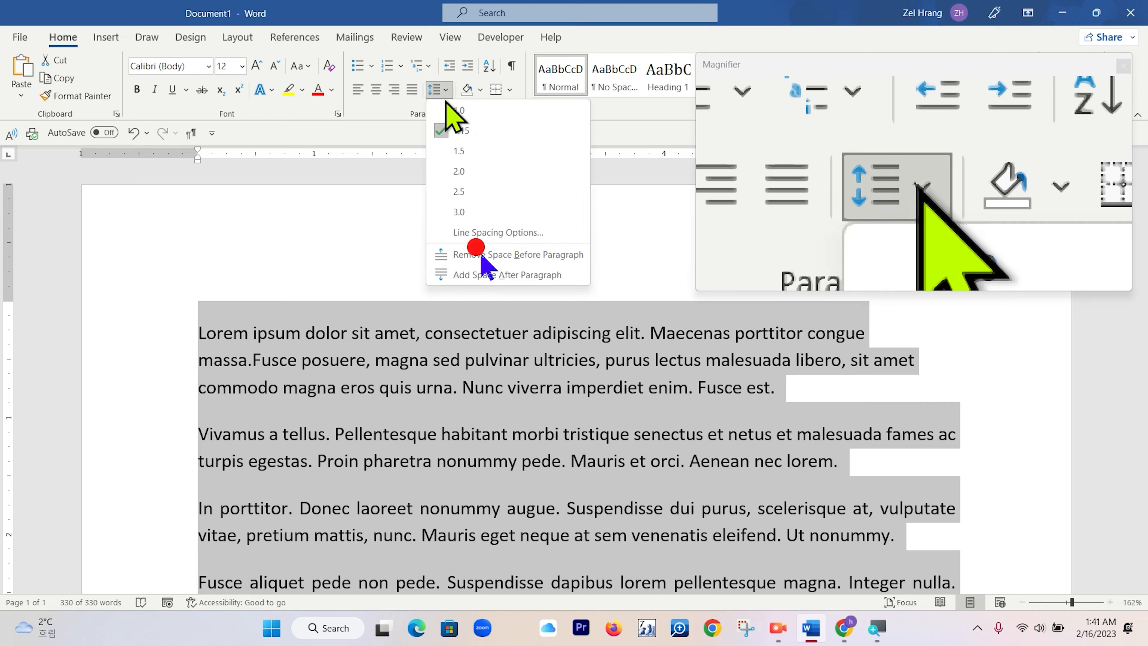
pyautogui.scroll(-12, 423, 320)
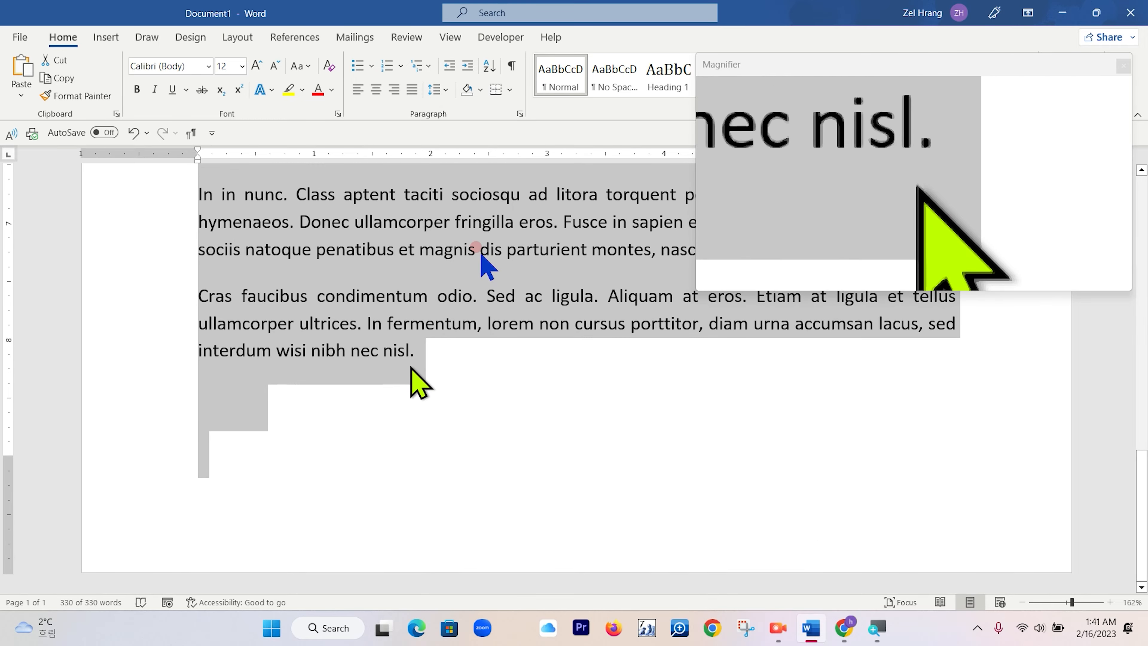
pyautogui.click(385, 354)
pyautogui.scroll(3, 260, 360)
pyautogui.scroll(10, 261, 361)
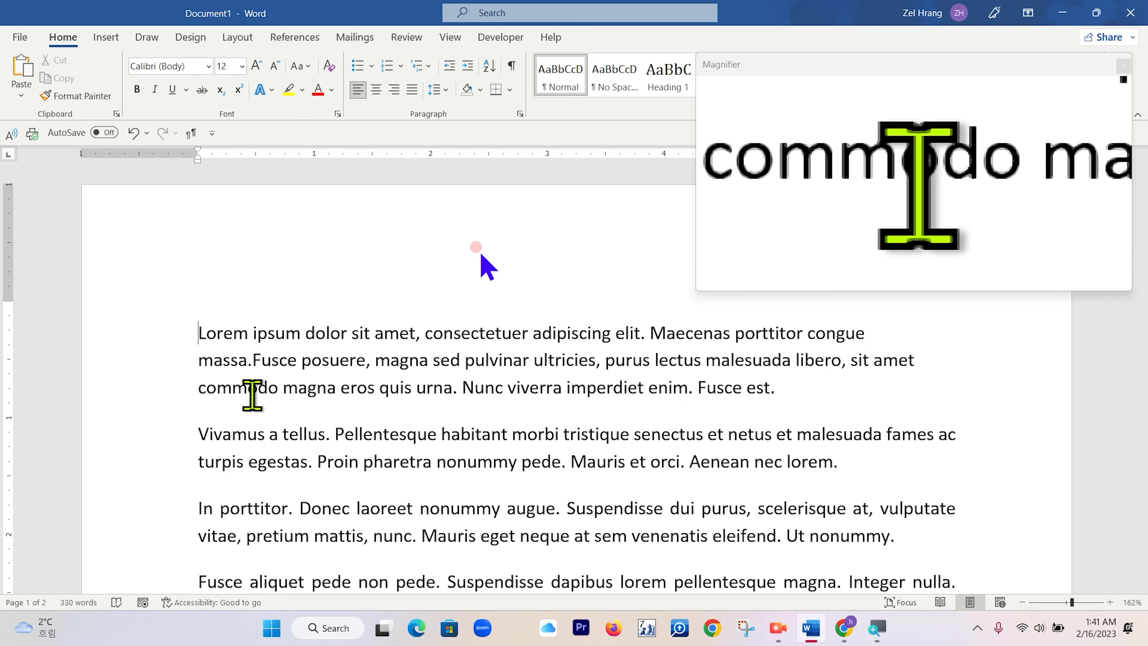
# Give every paragraph a 0.5" first-line indent in the Paragraph settings.
pyautogui.hotkey('ctrl', 'a')
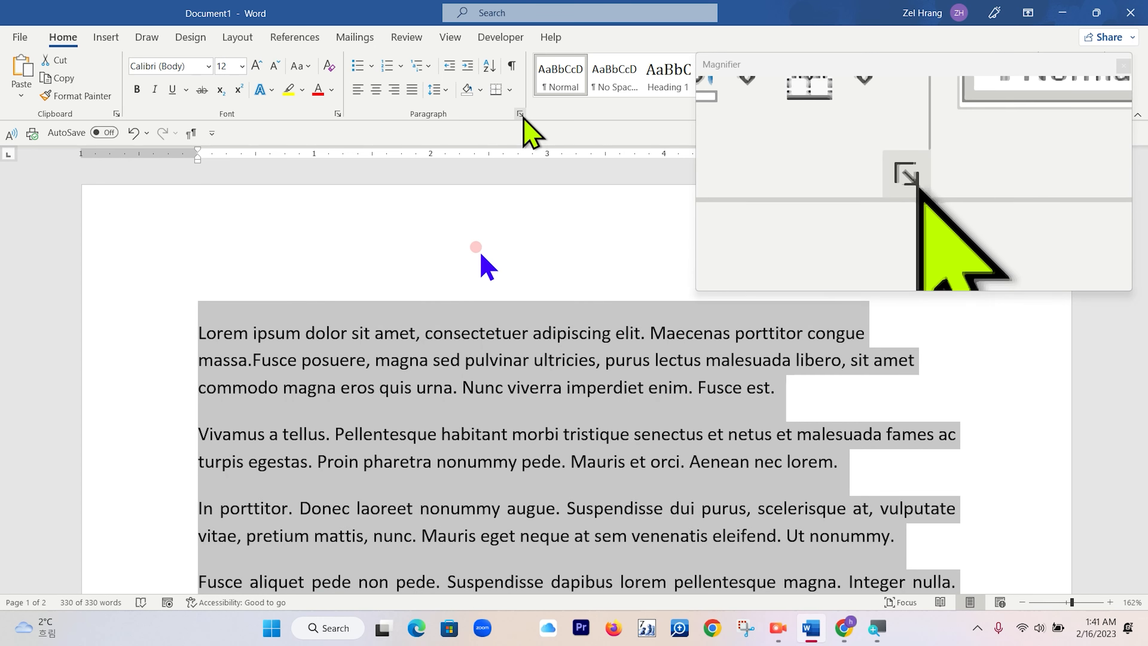
pyautogui.click(520, 115)
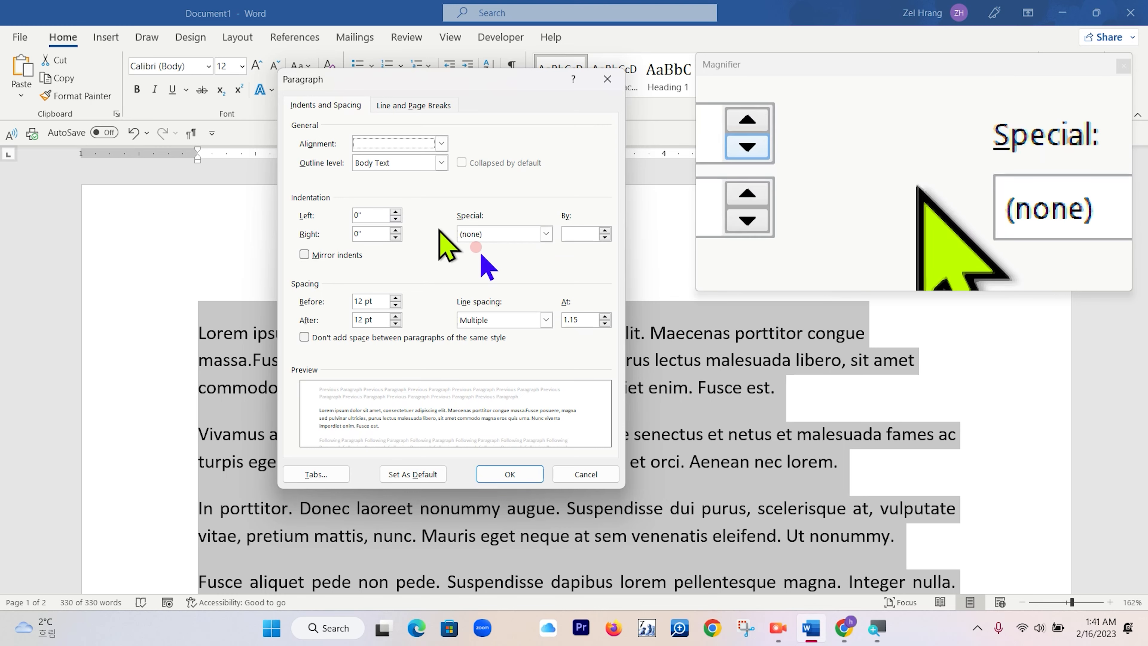
pyautogui.click(546, 234)
pyautogui.click(497, 258)
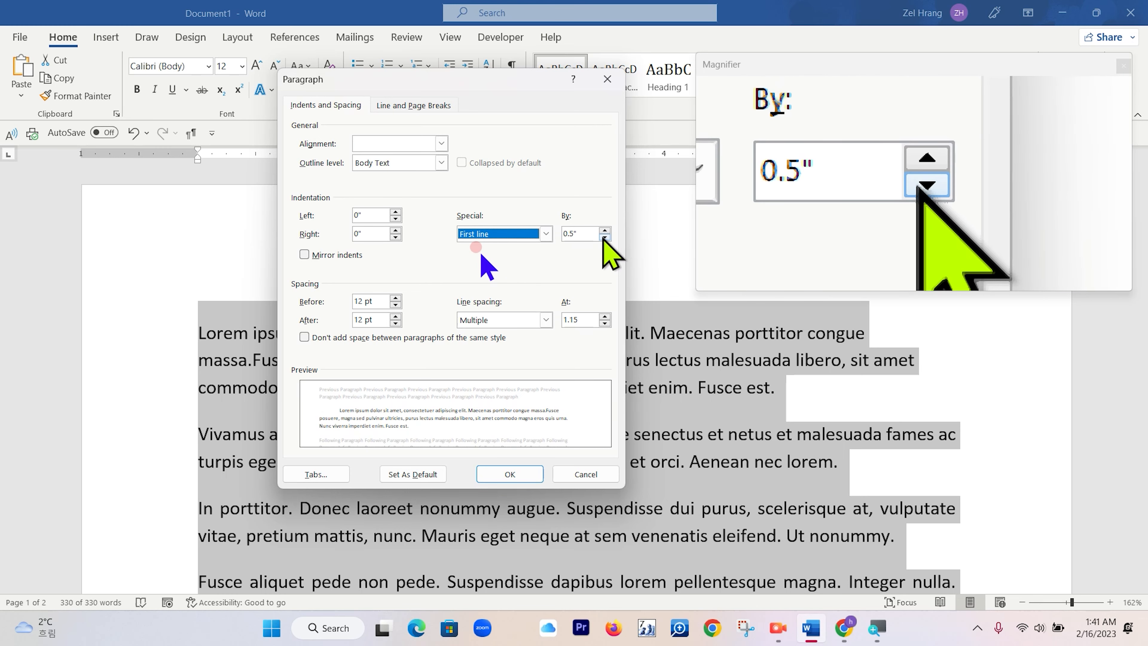
pyautogui.click(514, 473)
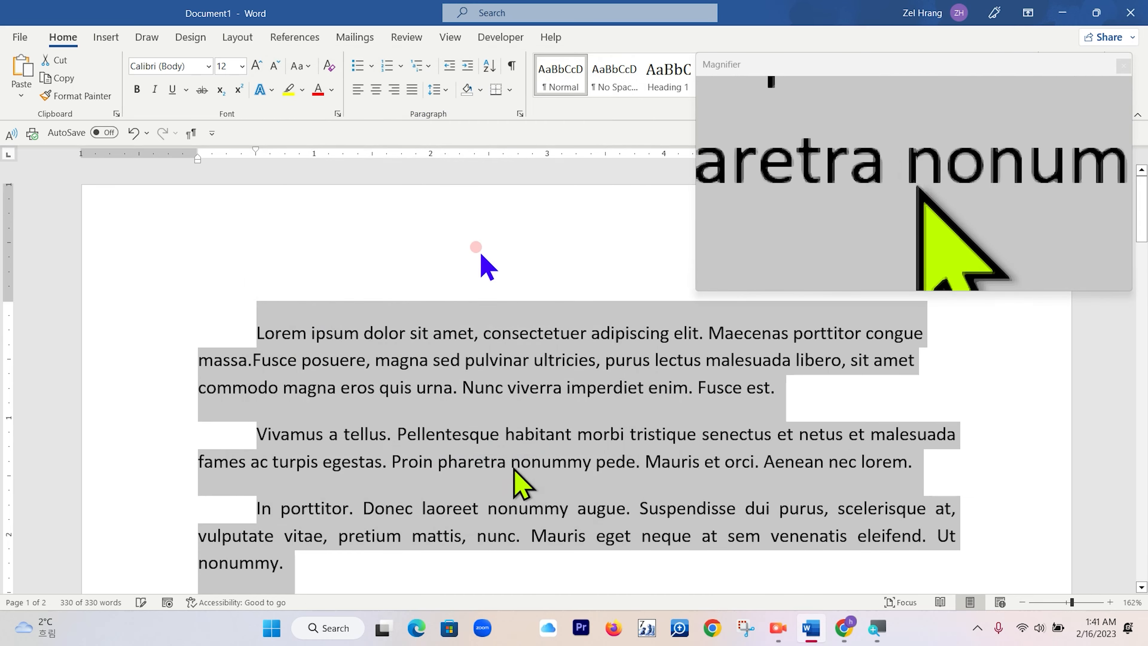
pyautogui.scroll(-3, 375, 425)
pyautogui.click(317, 386)
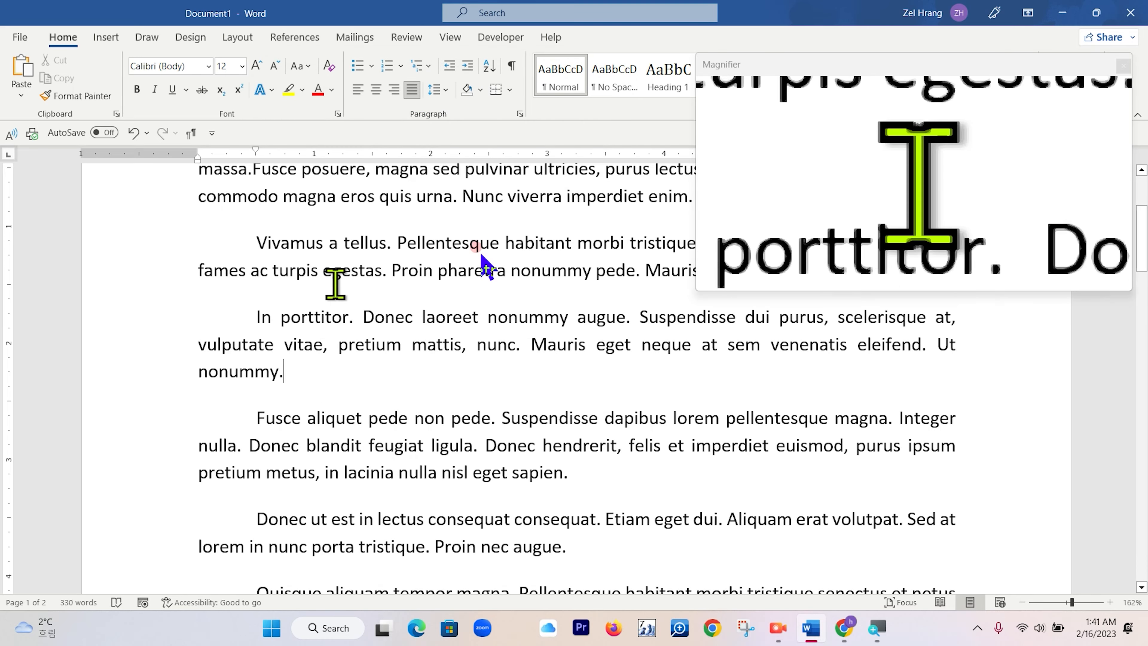
pyautogui.scroll(-9, 334, 413)
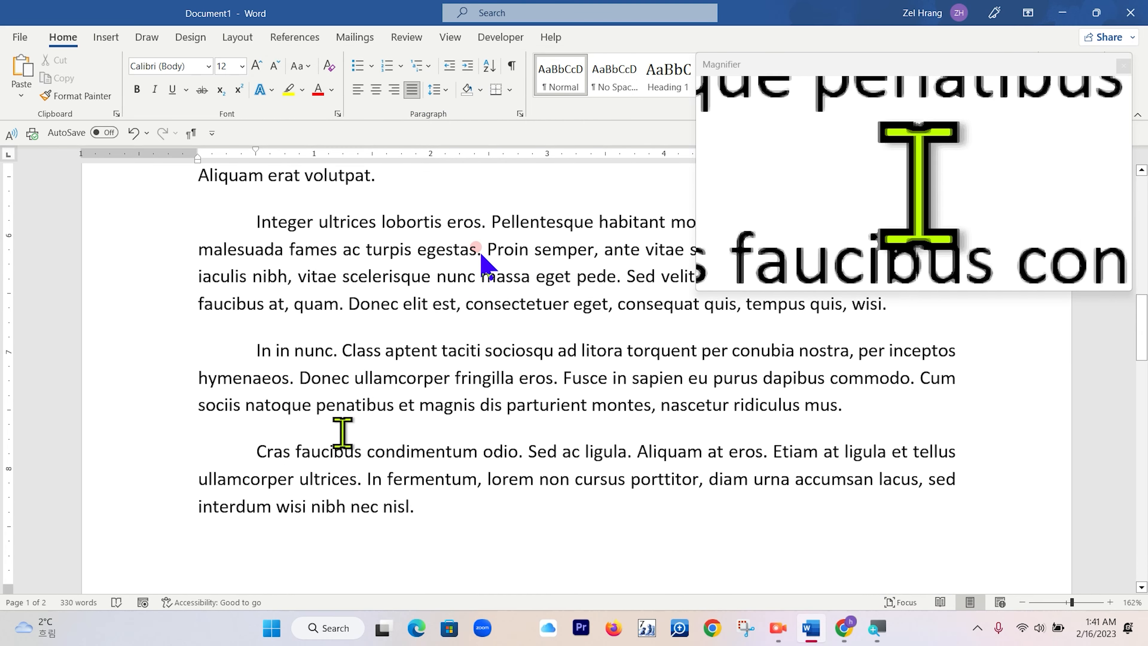
pyautogui.scroll(12, 342, 432)
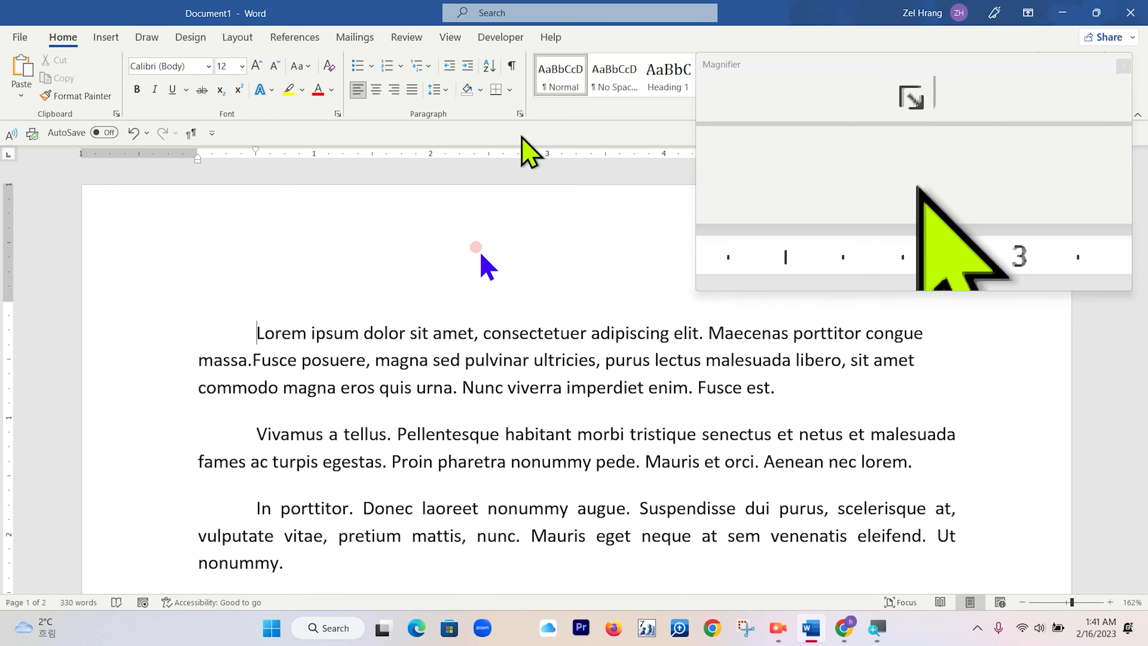
# Give the first paragraph a 0.5" left indent, keeping its first-line indent, in the Paragraph settings.
pyautogui.click(520, 113)
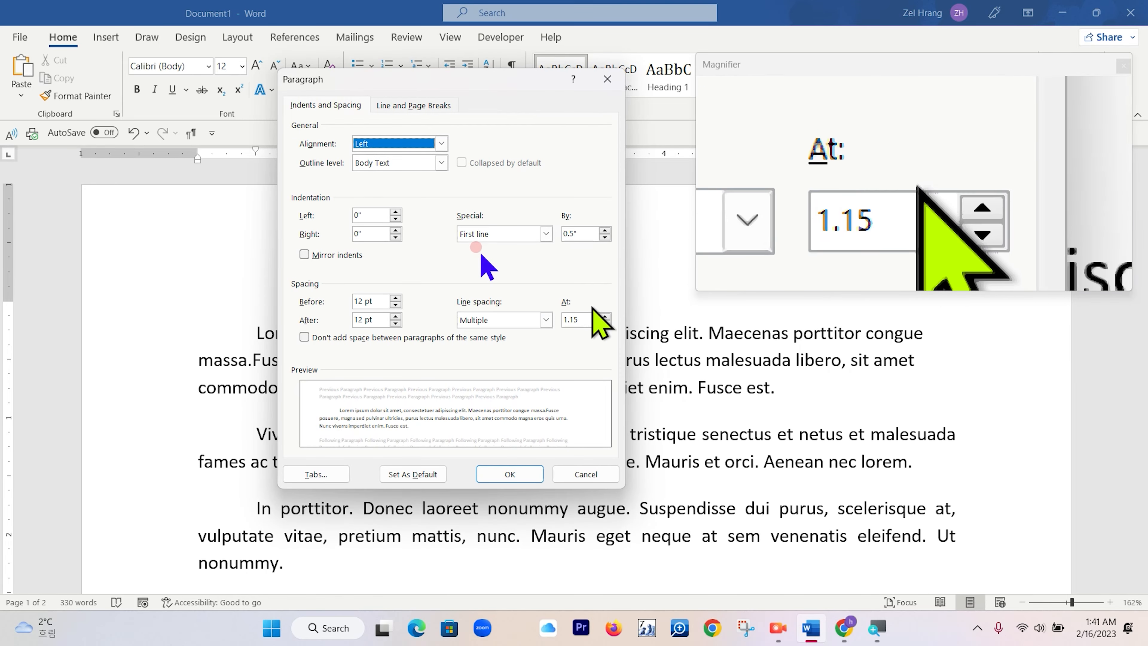
pyautogui.click(546, 233)
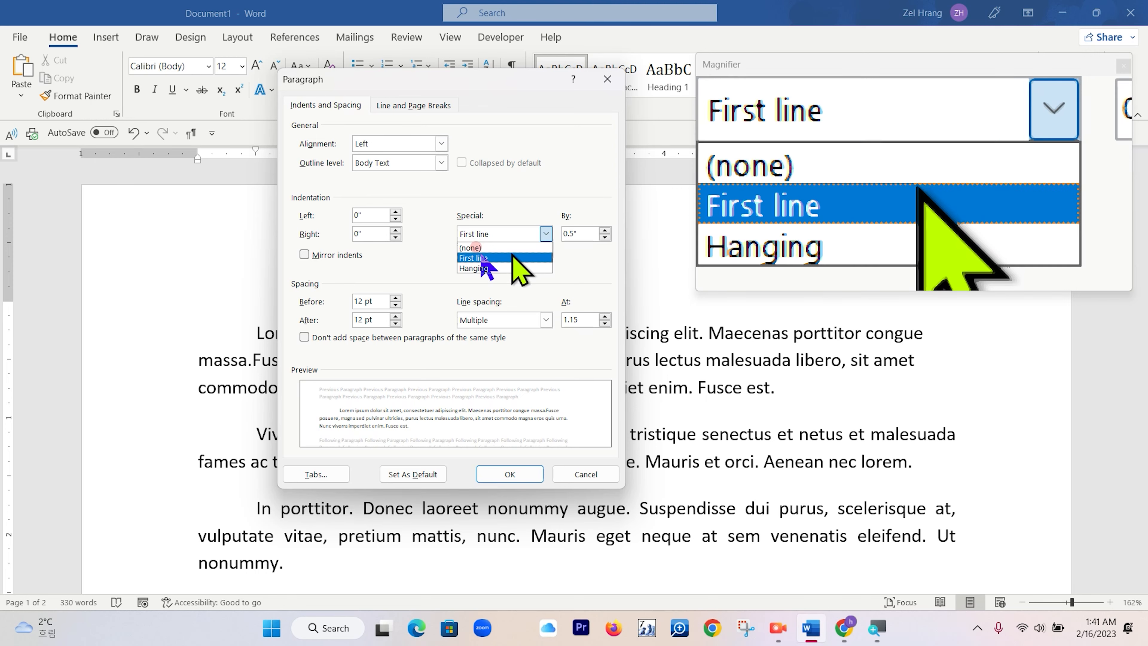
pyautogui.click(510, 246)
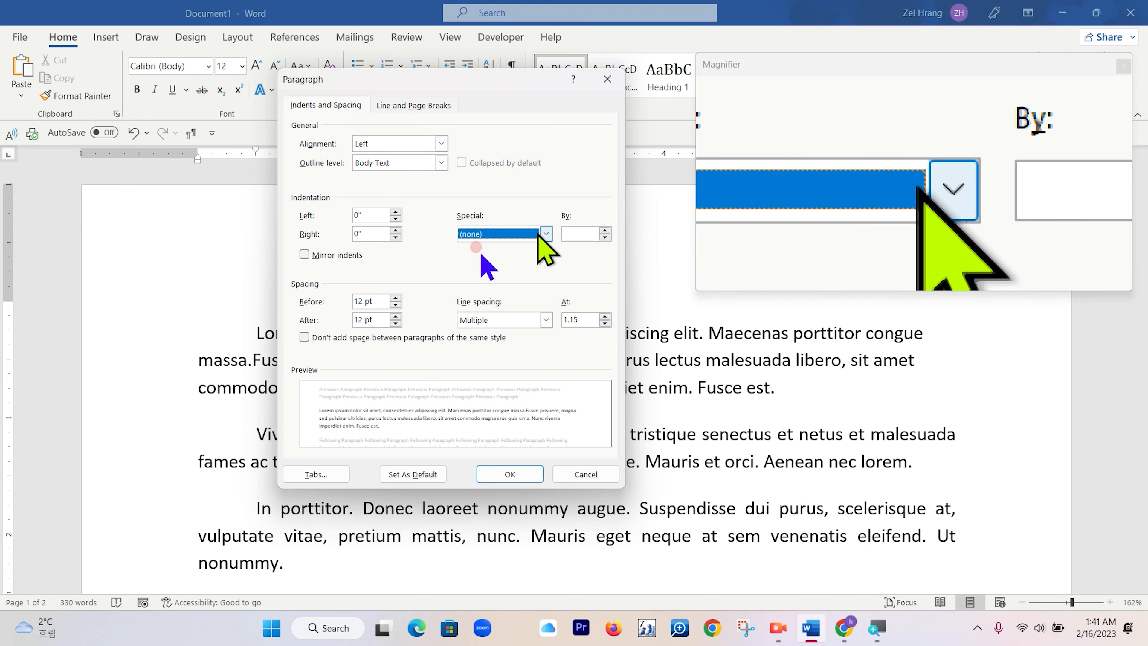
pyautogui.click(544, 234)
pyautogui.click(510, 258)
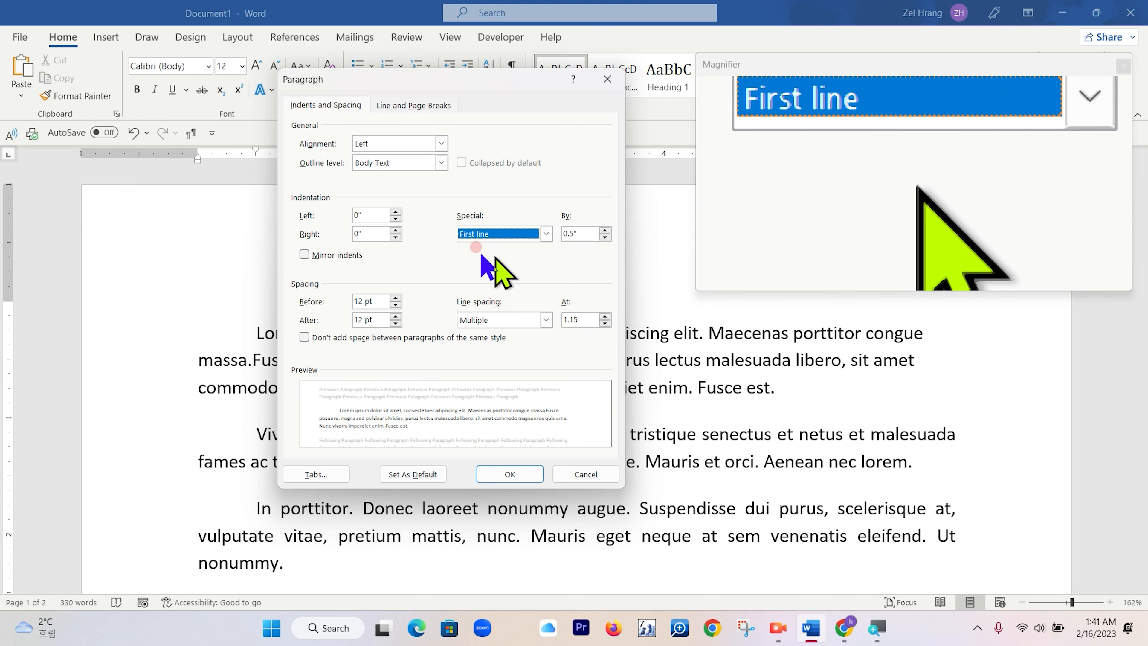
pyautogui.click(396, 211)
pyautogui.click(396, 211)
pyautogui.click(396, 211)
pyautogui.click(396, 212)
pyautogui.click(396, 211)
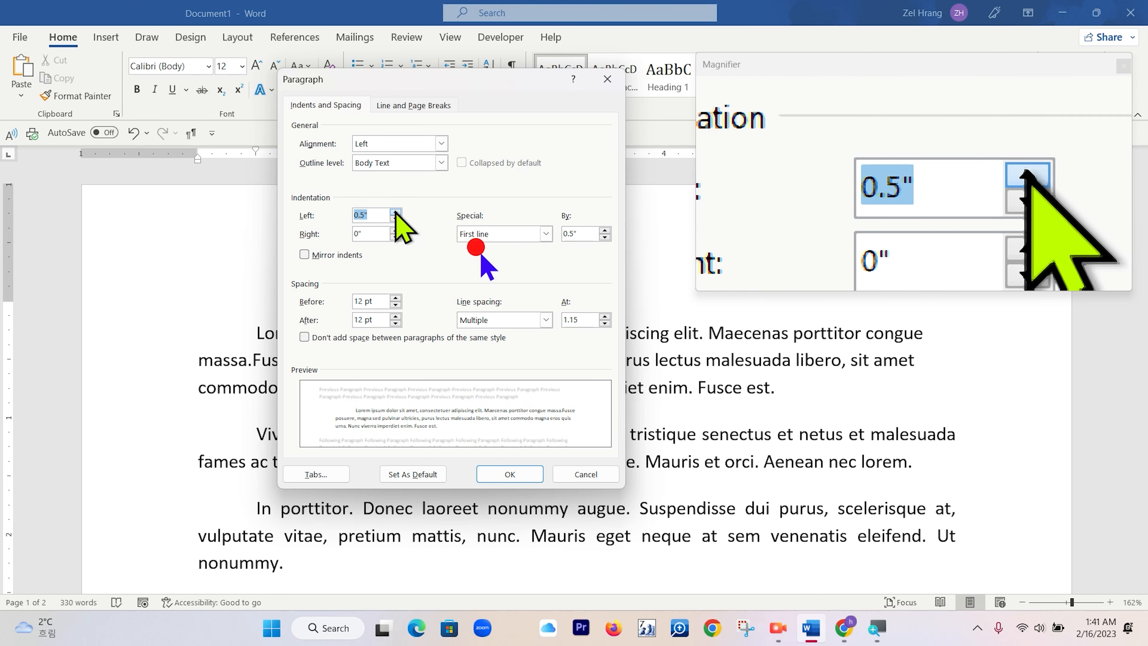
pyautogui.click(510, 474)
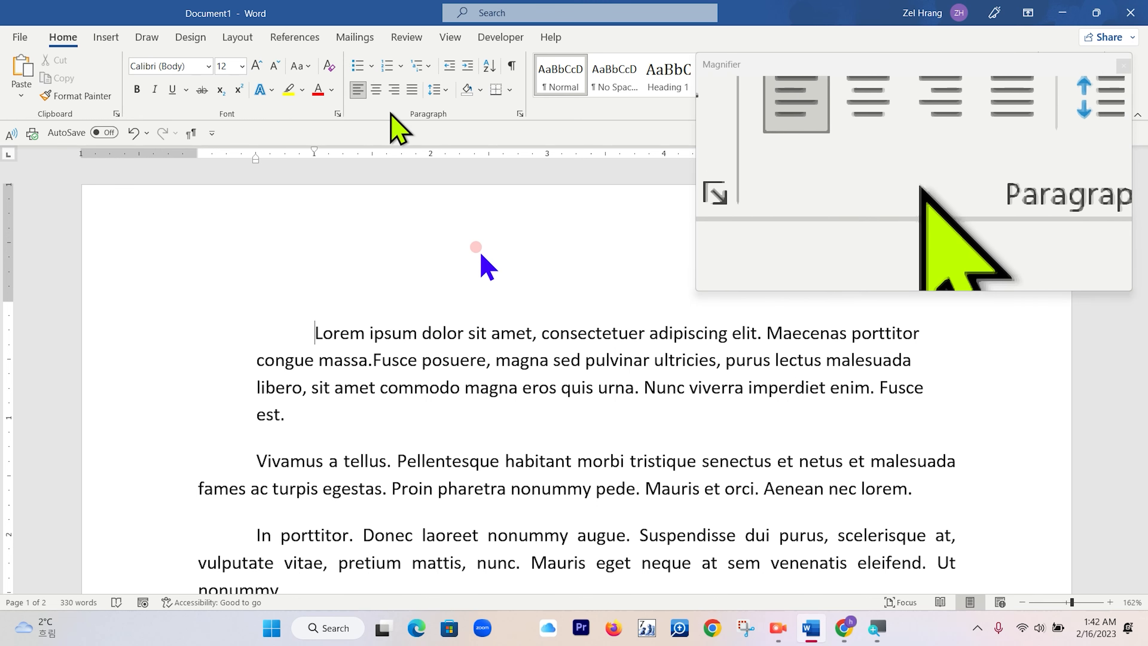
# Set the first paragraph's left indent back to 0" in the Paragraph settings.
pyautogui.click(520, 114)
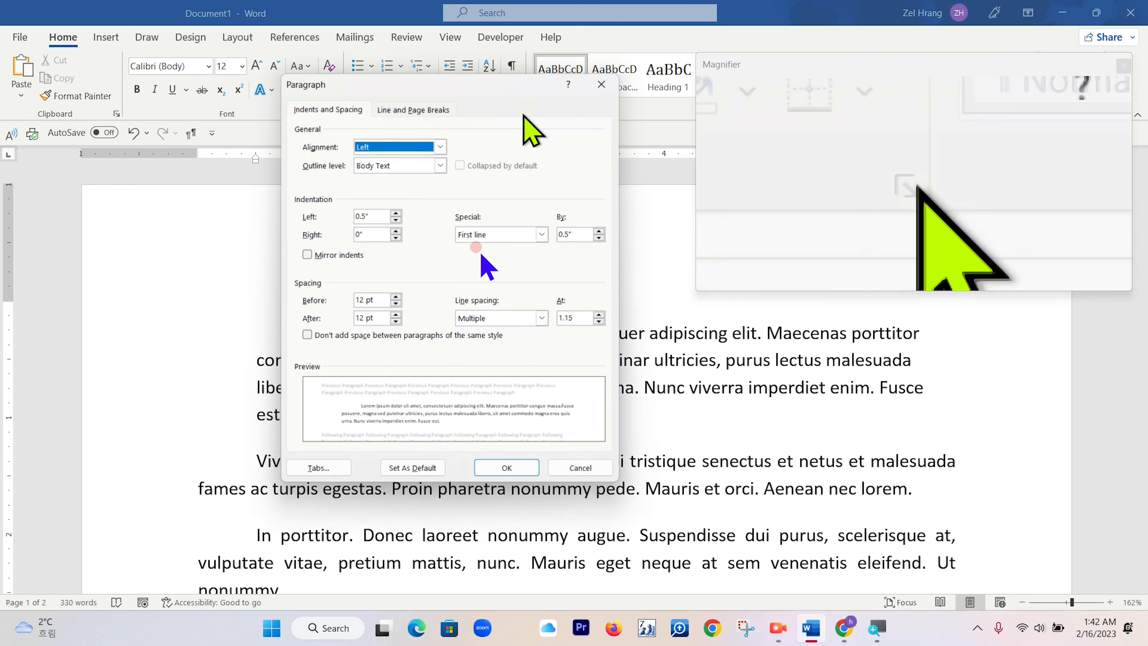
pyautogui.click(395, 219)
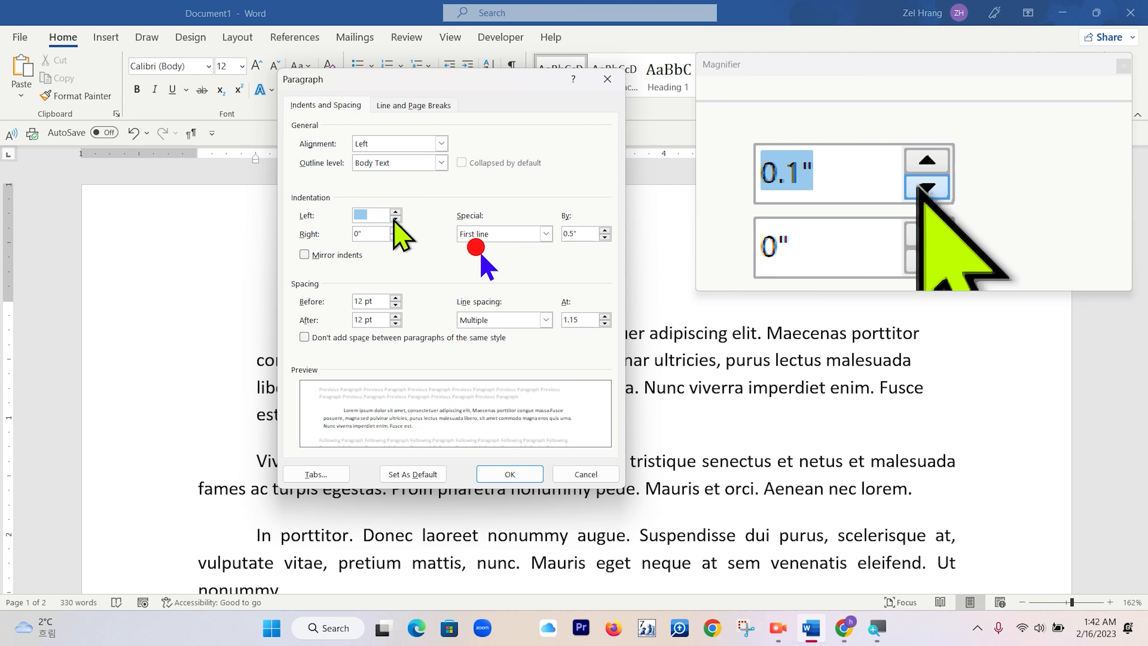
pyautogui.click(506, 476)
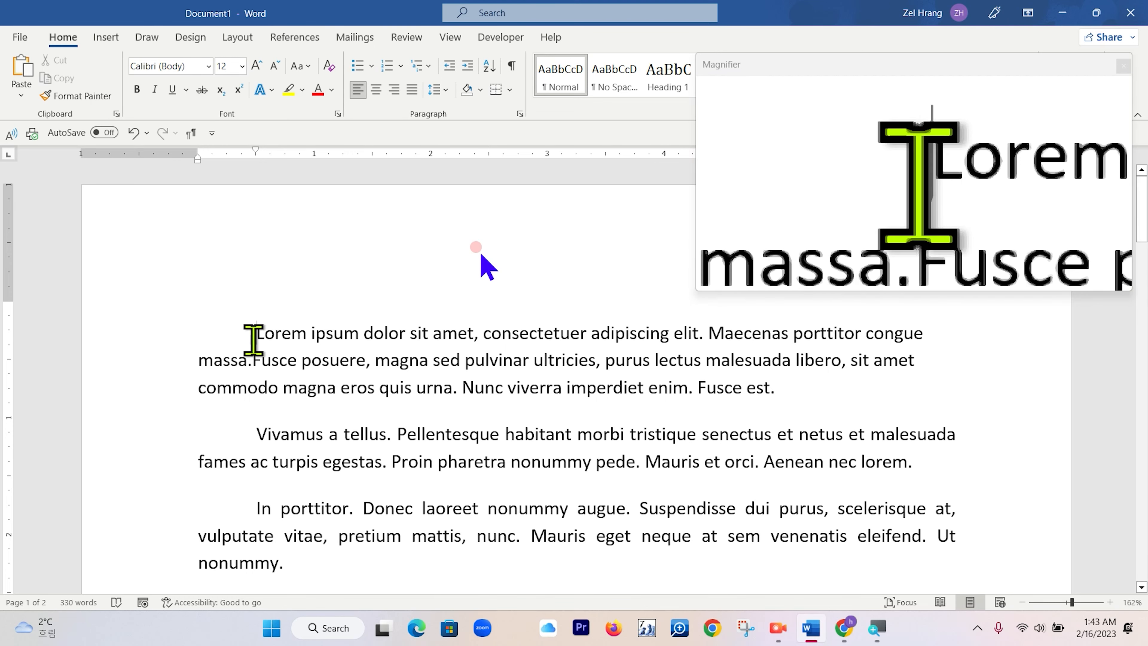
pyautogui.moveTo(253, 337); pyautogui.dragTo(340, 340)
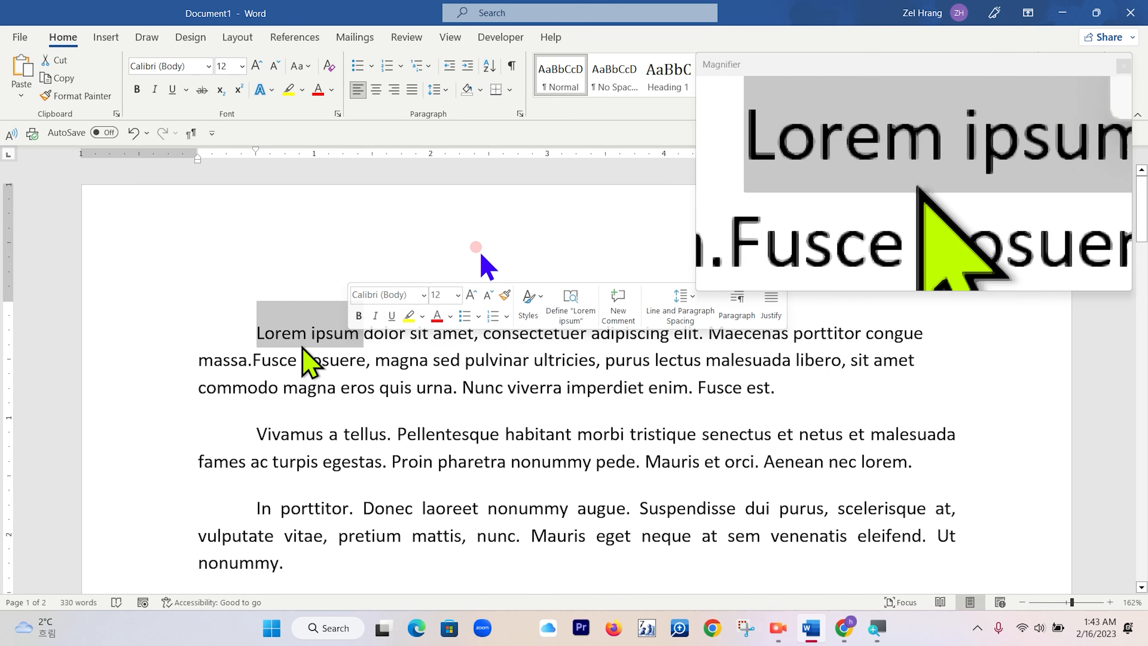
pyautogui.click(357, 331)
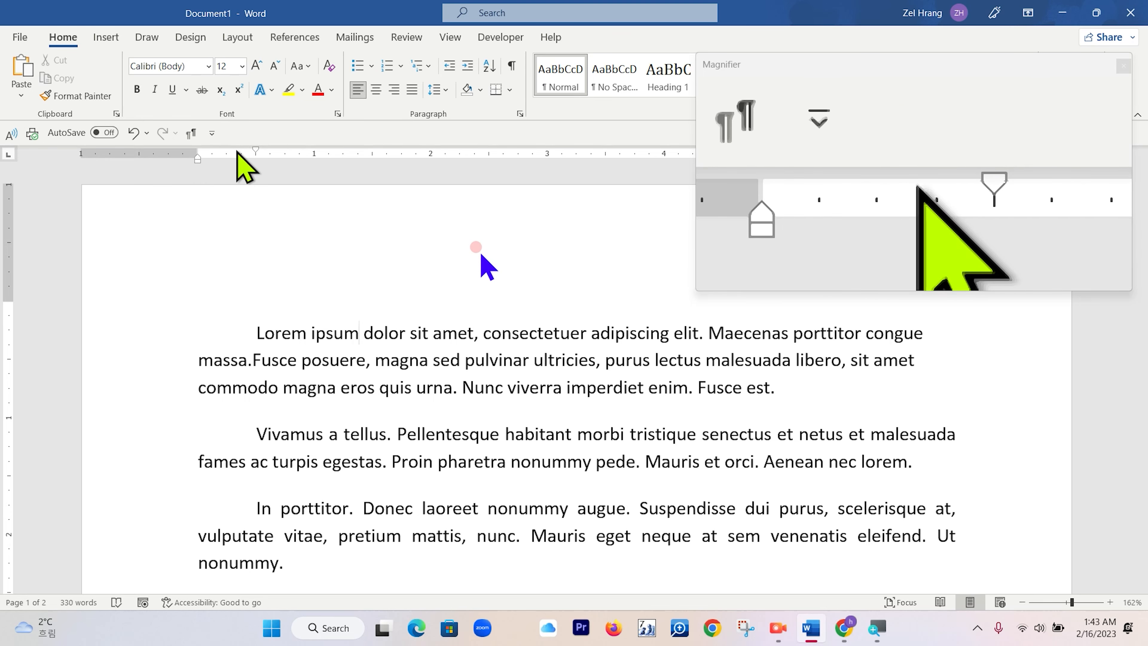
# Add the Save command to the Quick Access Toolbar through Word Options.
pyautogui.click(21, 38)
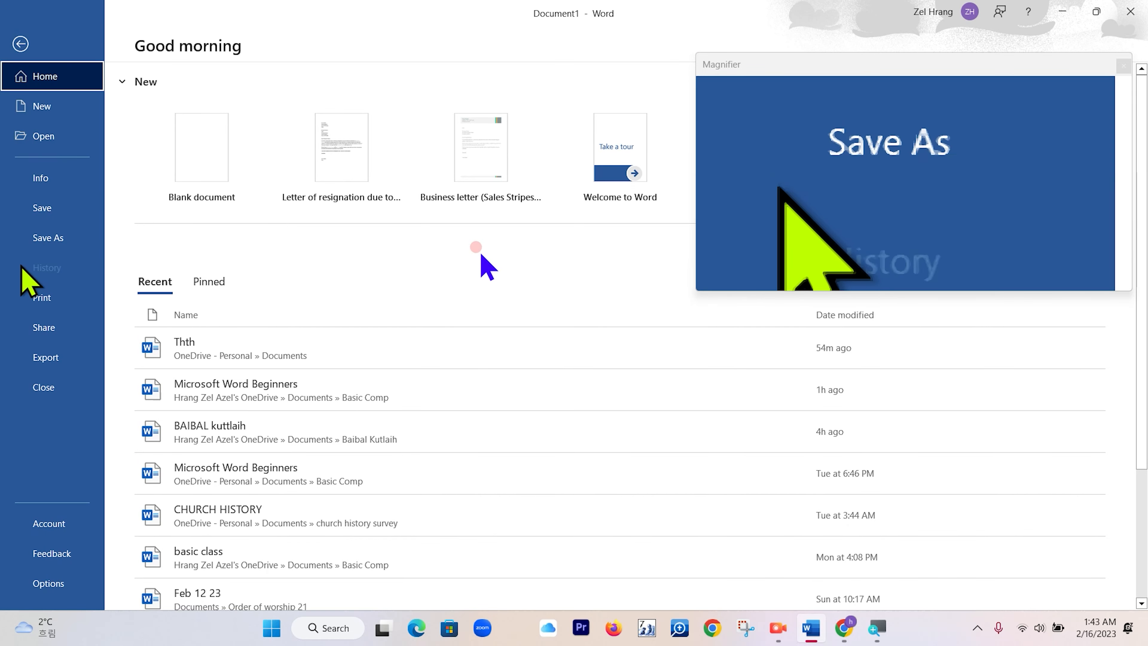
pyautogui.click(59, 590)
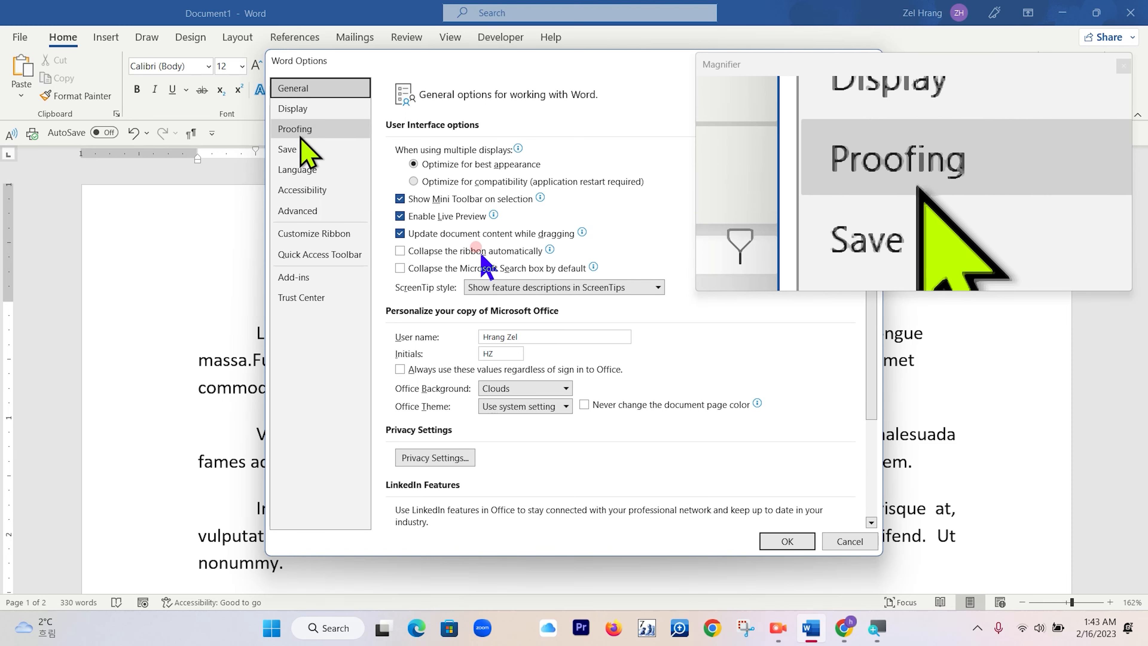
pyautogui.click(302, 249)
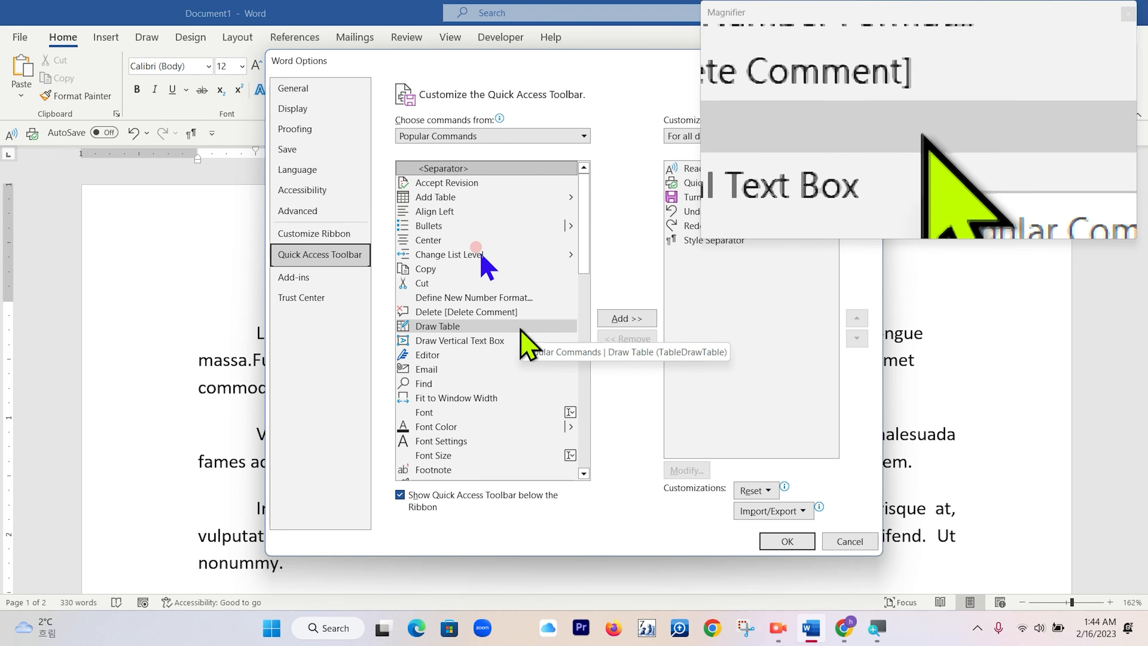
pyautogui.scroll(-18, 524, 335)
pyautogui.click(457, 230)
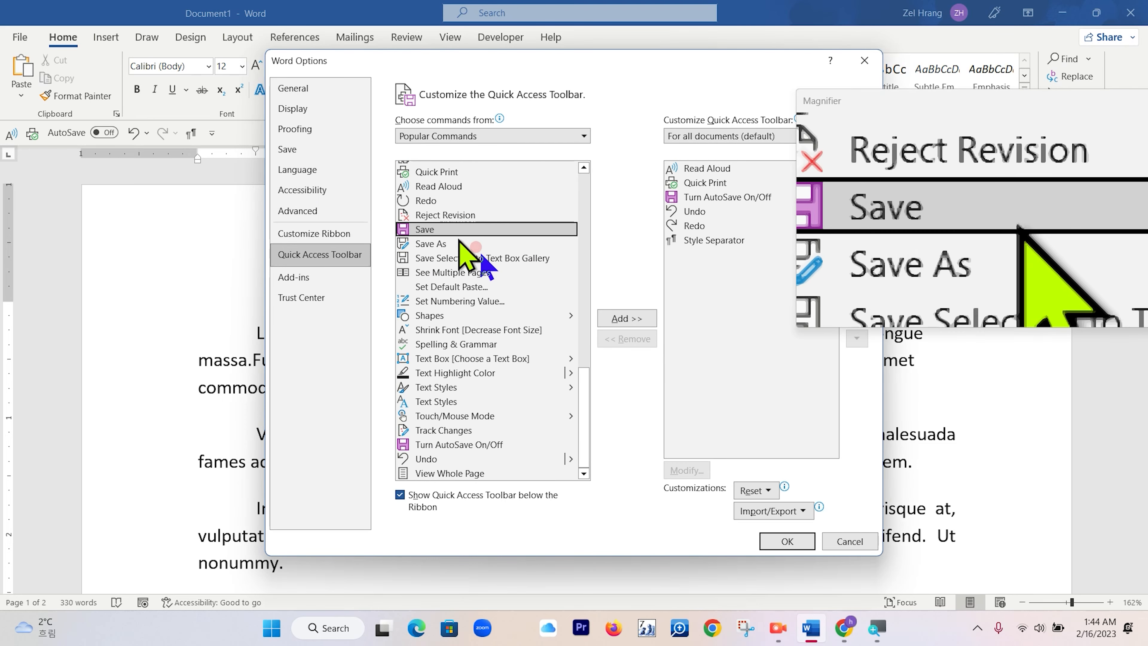
pyautogui.click(640, 318)
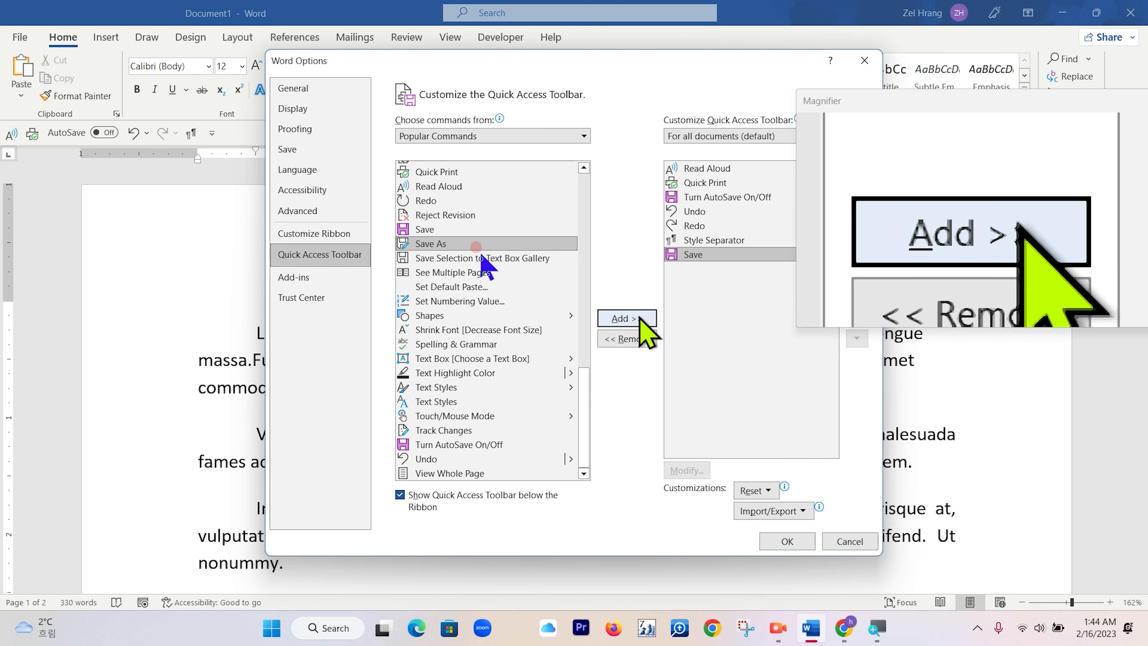
pyautogui.click(787, 541)
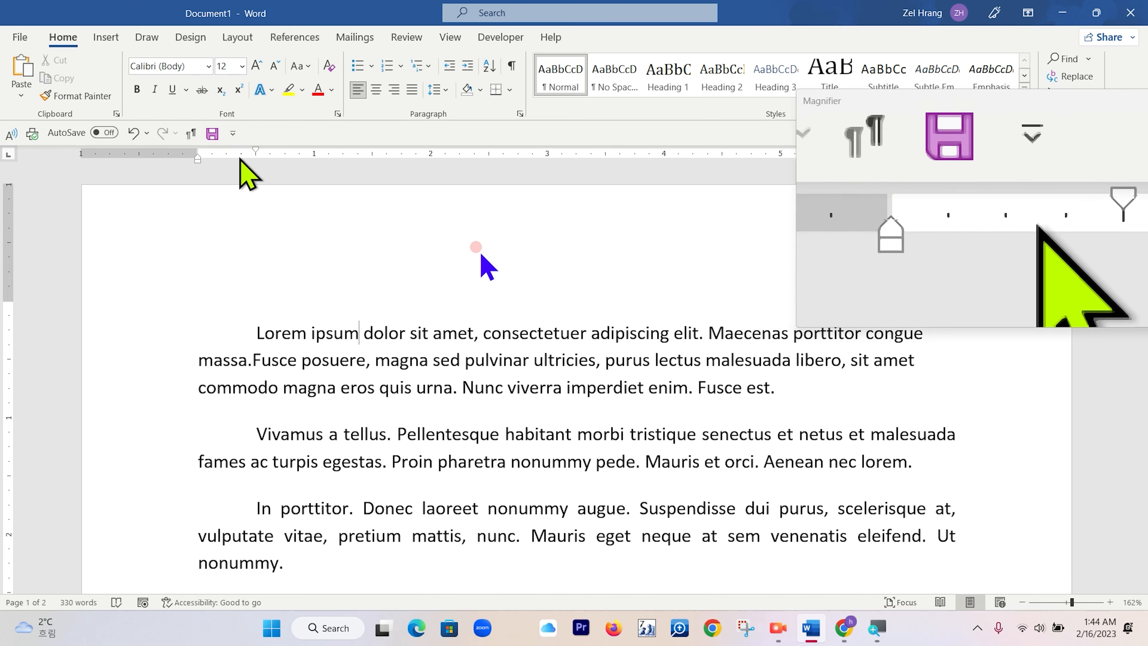
# Save the document to the OneDrive Documents folder with the file name computer cawnak.
pyautogui.click(213, 134)
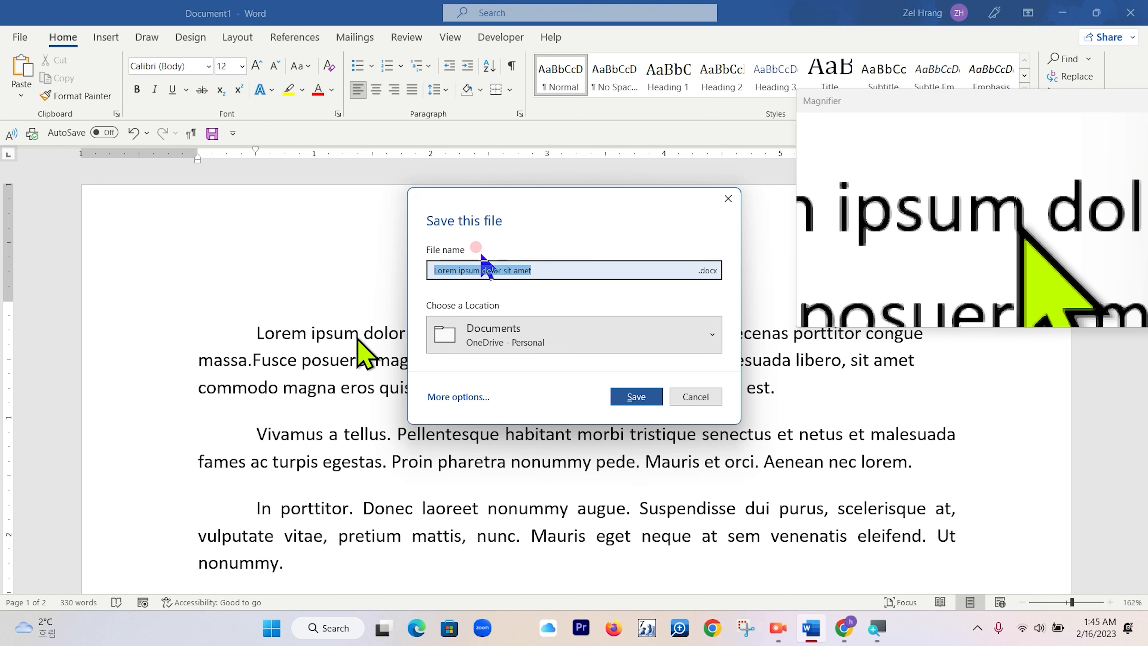
pyautogui.click(560, 270)
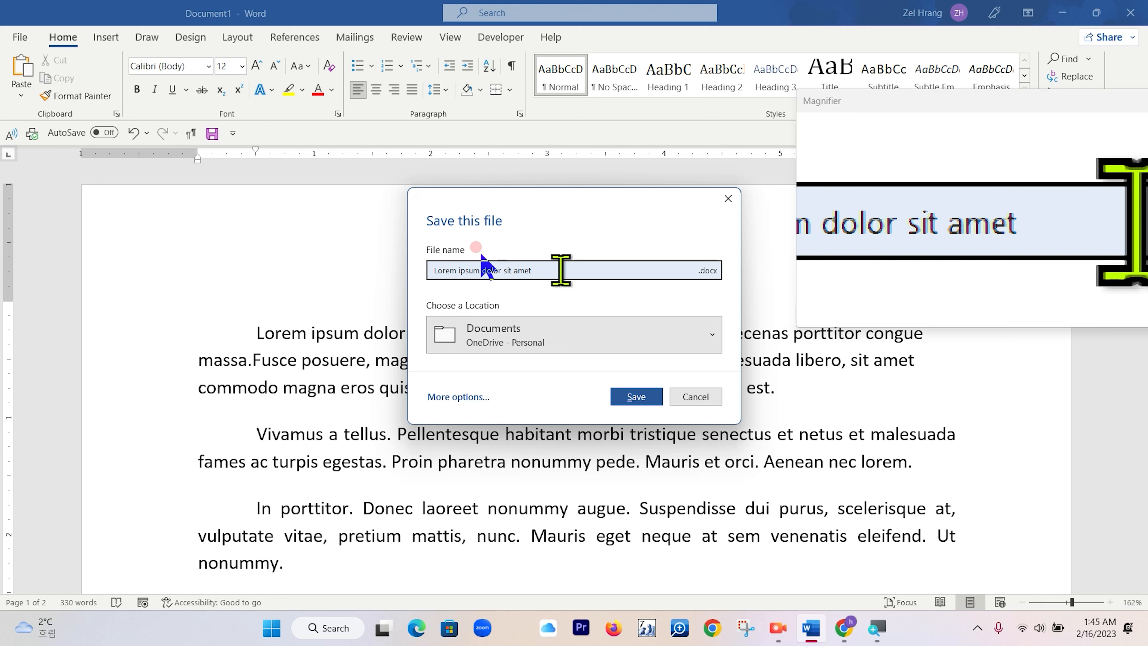
pyautogui.press('BackSpace')
pyautogui.press('BackSpace')
pyautogui.press('BackSpace')
pyautogui.press('BackSpace')
pyautogui.press('BackSpace')
pyautogui.press('BackSpace')
pyautogui.press('BackSpace')
pyautogui.press('BackSpace')
pyautogui.press('BackSpace')
pyautogui.press('BackSpace')
pyautogui.press('BackSpace')
pyautogui.press('BackSpace')
pyautogui.press('BackSpace')
pyautogui.press('BackSpace')
pyautogui.press('BackSpace')
pyautogui.press('BackSpace')
pyautogui.press('BackSpace')
pyautogui.press('BackSpace')
pyautogui.press('BackSpace')
pyautogui.press('BackSpace')
pyautogui.write('co')
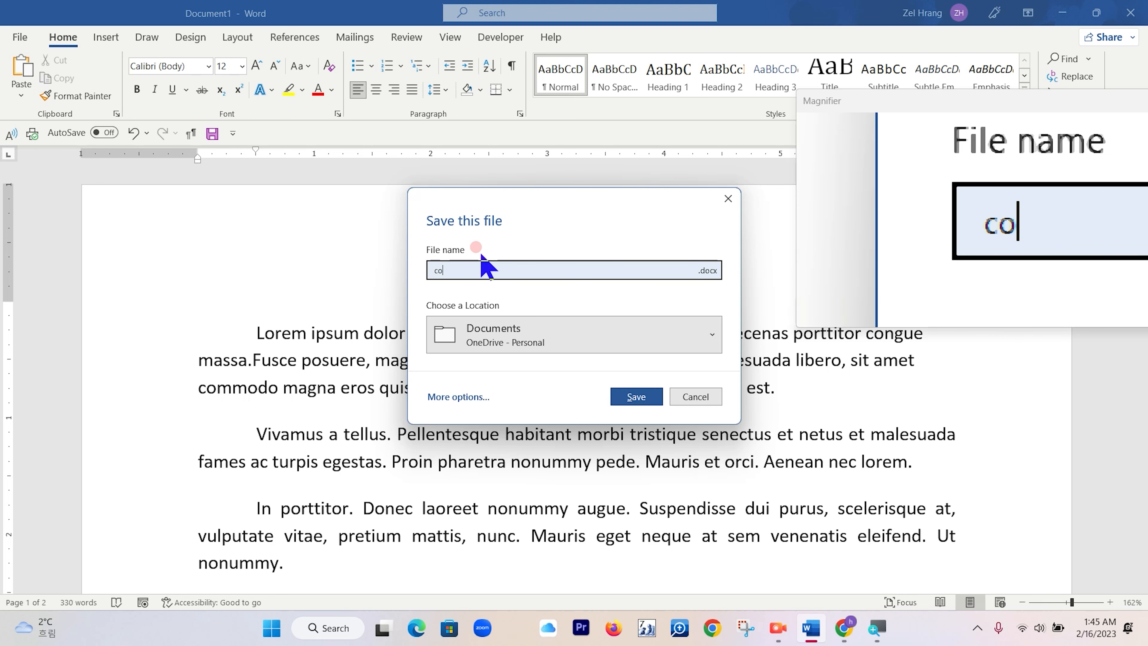
pyautogui.write('mputer cawn')
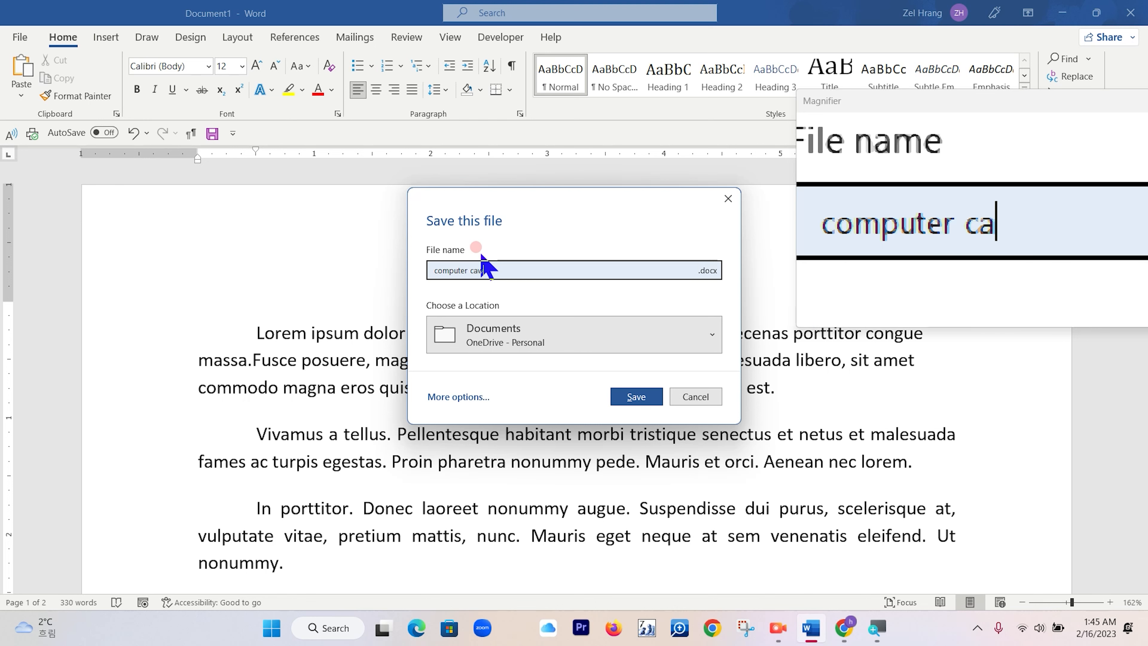
pyautogui.write('ak')
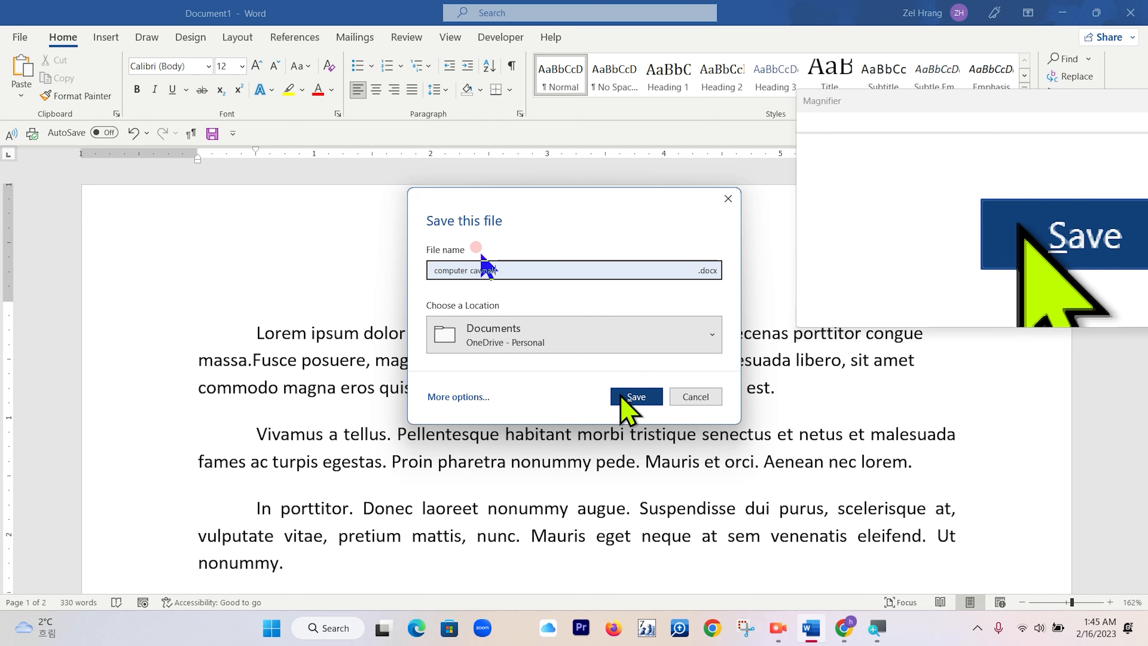
pyautogui.click(633, 397)
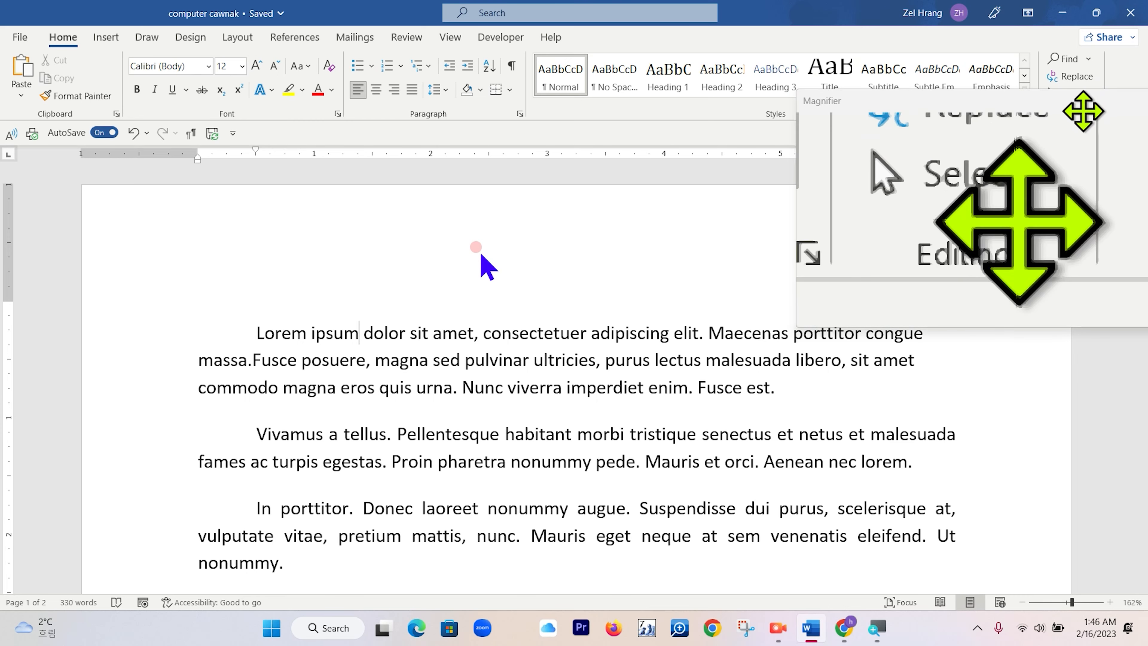
pyautogui.moveTo(1077, 102); pyautogui.dragTo(551, 108)
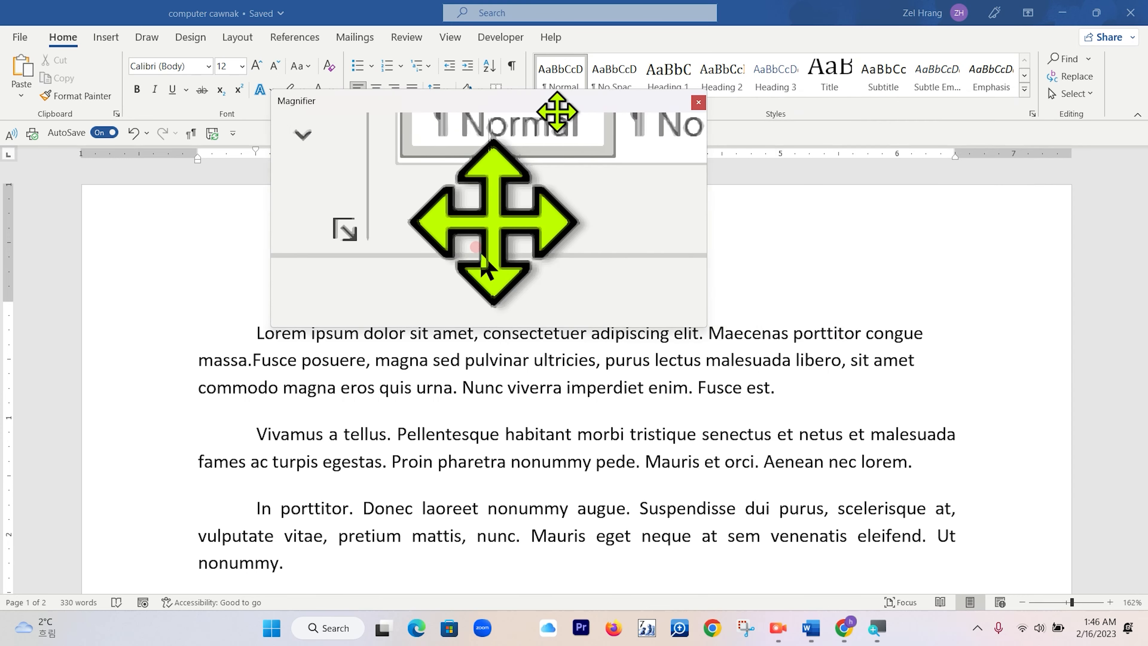
pyautogui.click(698, 101)
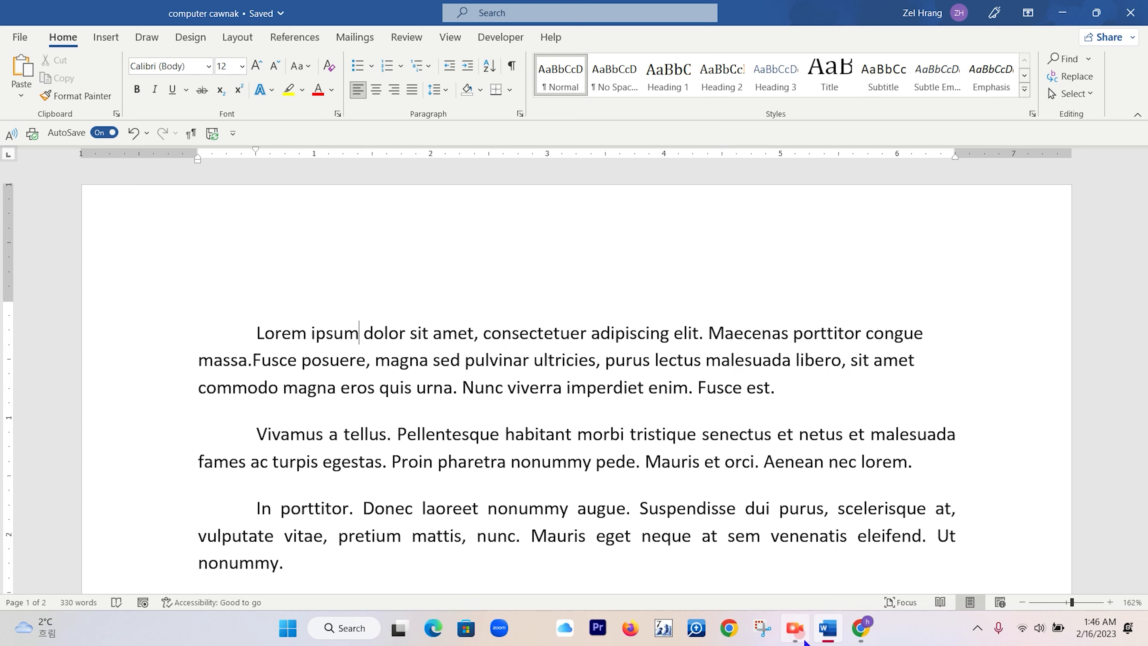
pyautogui.moveTo(796, 629)
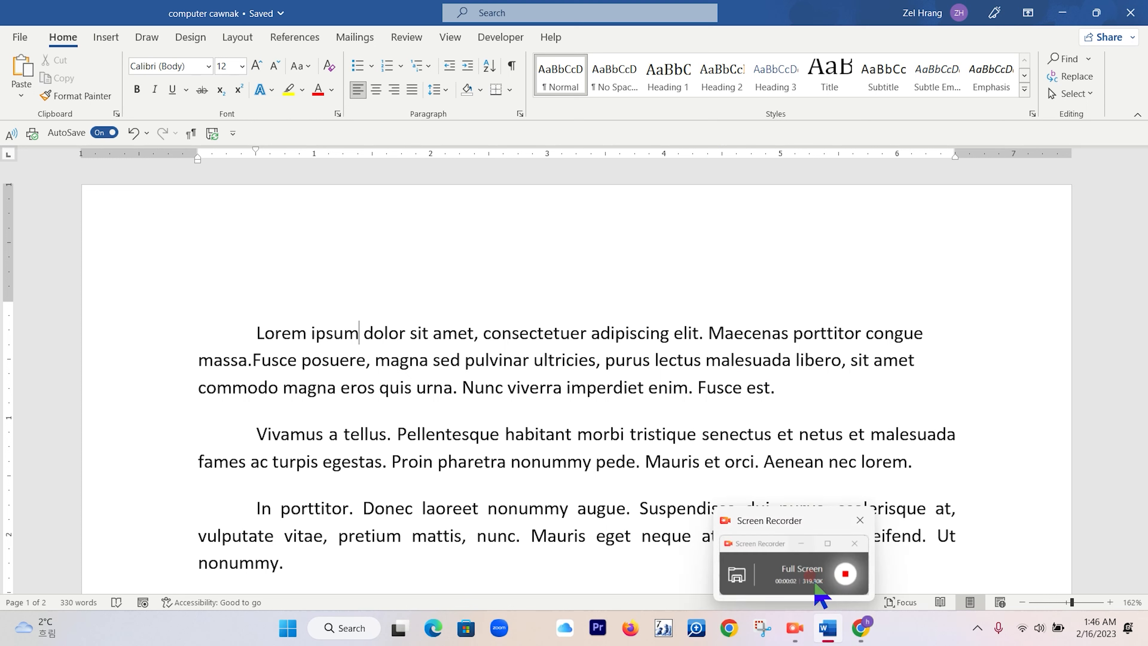